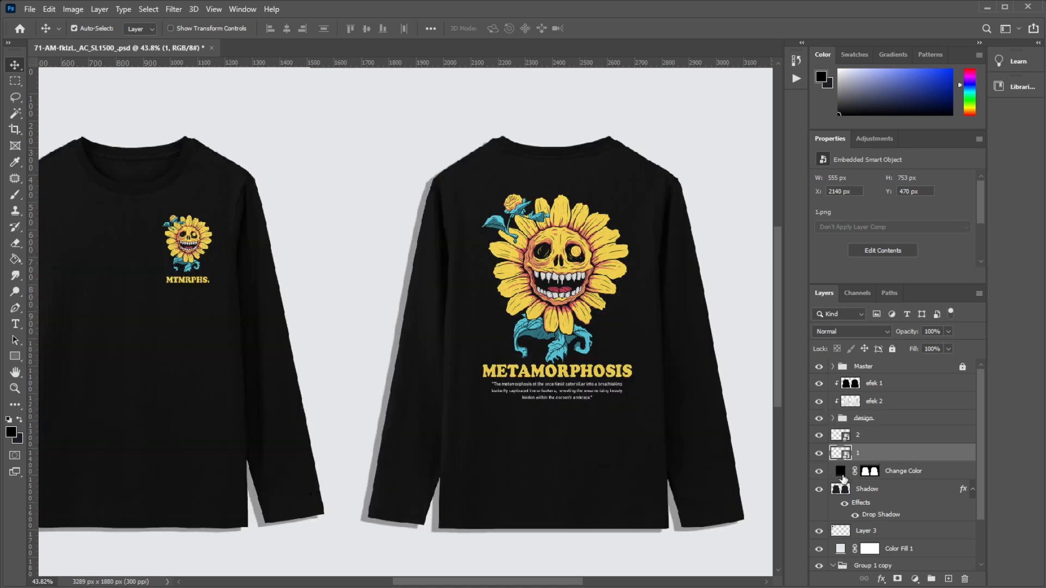
Step: Try out other shirt colours in the Change Color fill layer
double_click(840, 470)
left_click_drag(534, 343, 393, 480)
key("Return")
Step: Try a different angle for the Shadow layer's drop shadow
double_click(876, 516)
left_click_drag(685, 399, 700, 407)
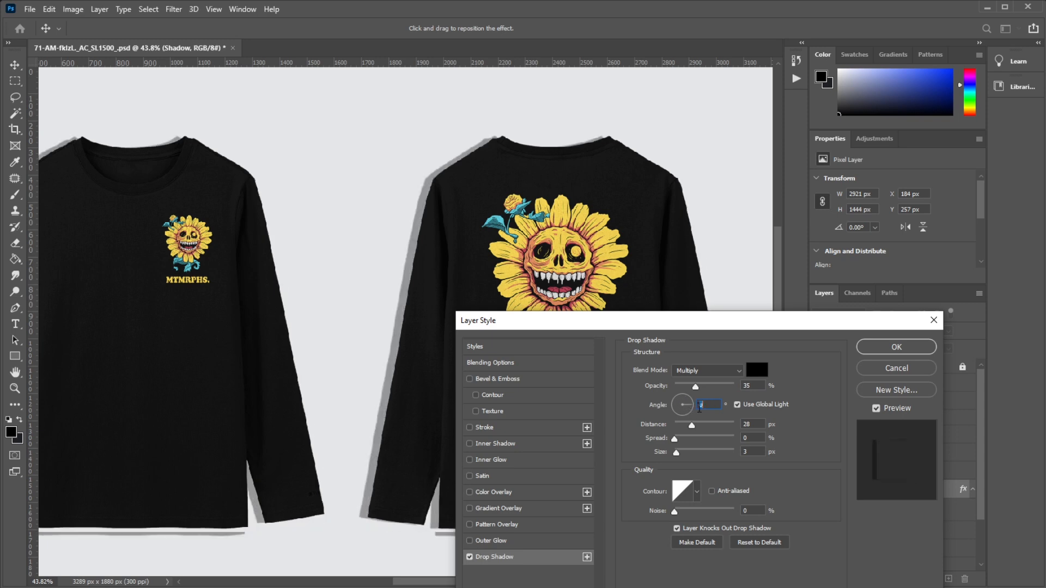
key("Return")
scroll(855, 537, "down", 2)
scroll(882, 564, "up", 2)
Step: Try white (ffffff) as the mockup background in the Color Fill 1 layer
double_click(841, 550)
left_click_drag(474, 335, 412, 236)
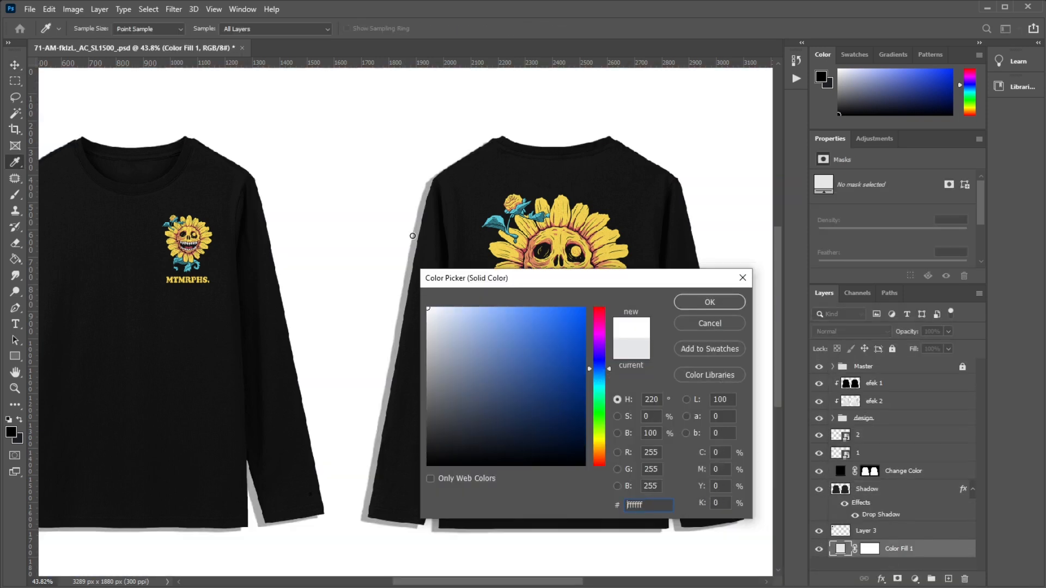
key("Return")
key("ctrl+0")
left_click(819, 533)
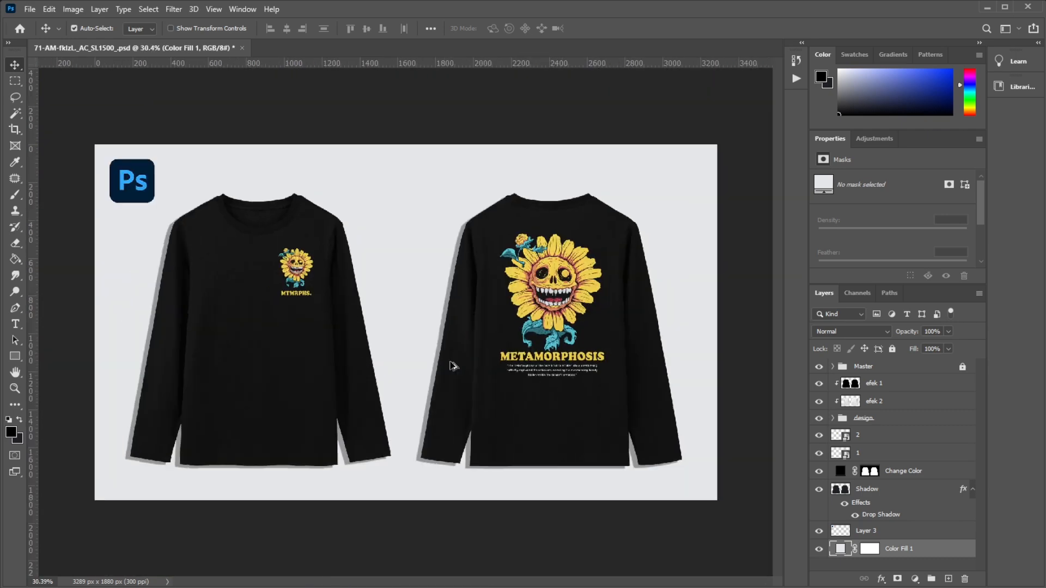
Step: Open the contents of smart object 2 and cut the MTMRPHS. lettering onto its own layer
double_click(841, 436)
key("m")
left_click_drag(267, 489, 581, 567)
key("ctrl+shift+j")
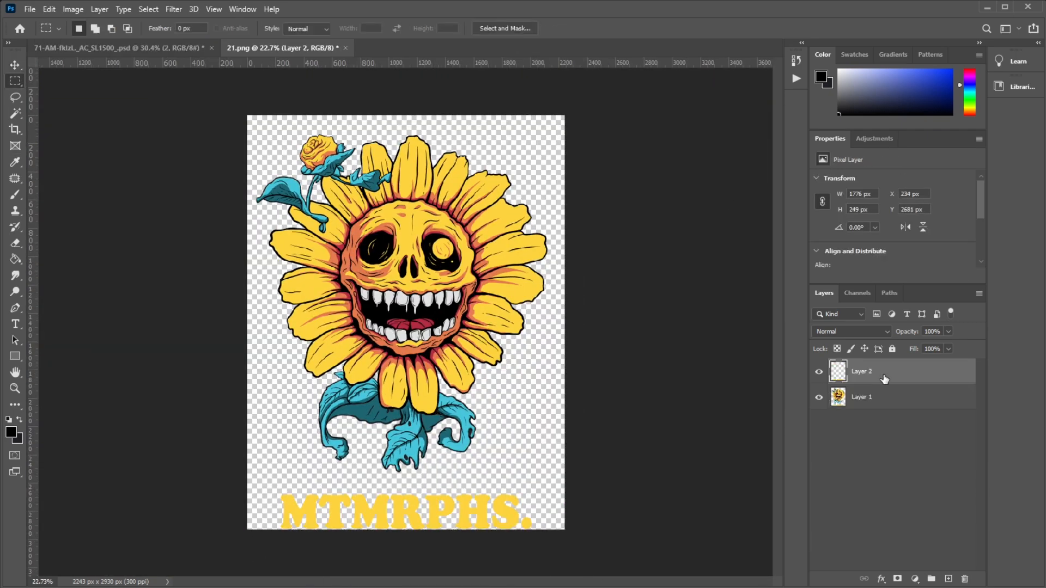
Step: Paste the MTMRPHS. lettering into the mockup document and place it across the lower front of the front-view shirt
left_click(131, 49)
key("ctrl+v")
key("v")
left_click_drag(414, 338, 353, 323)
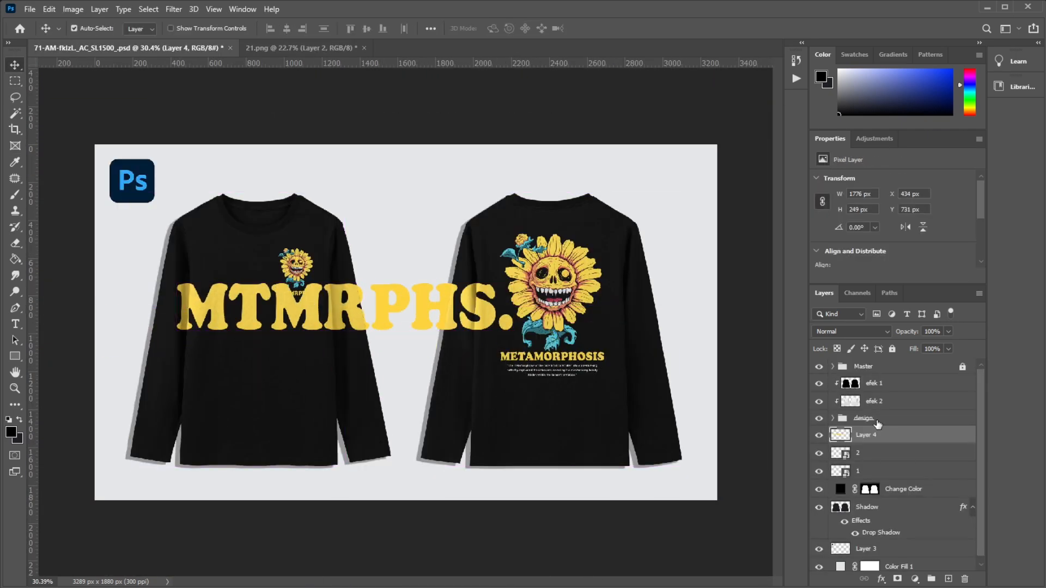
left_click_drag(341, 268, 285, 340)
scroll(385, 268, "up", 2, "alt")
right_click(893, 436)
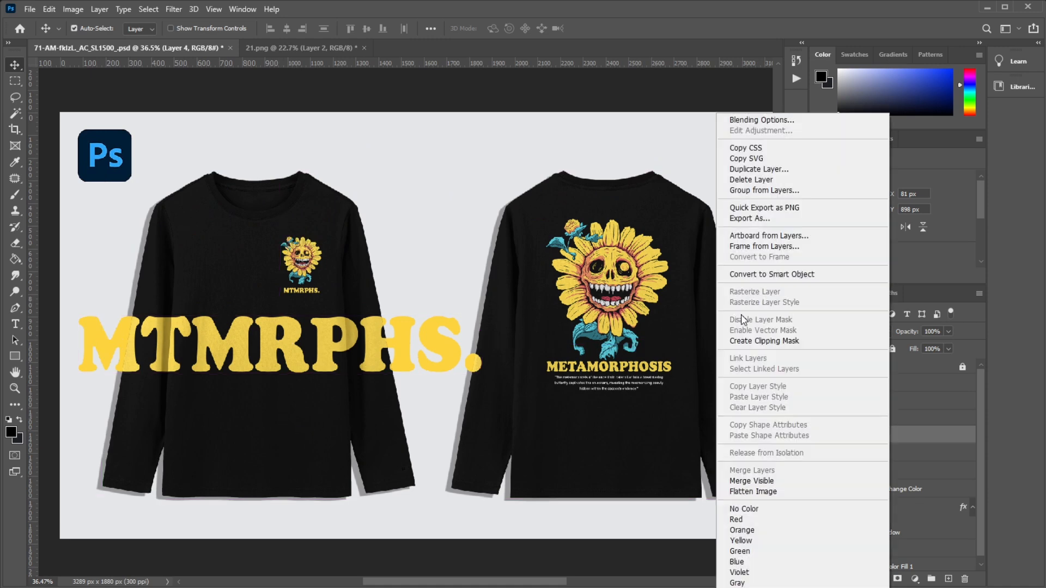
left_click(772, 275)
key("ctrl+t")
left_click_drag(486, 383, 309, 246)
key("ctrl+z")
key("ctrl+z")
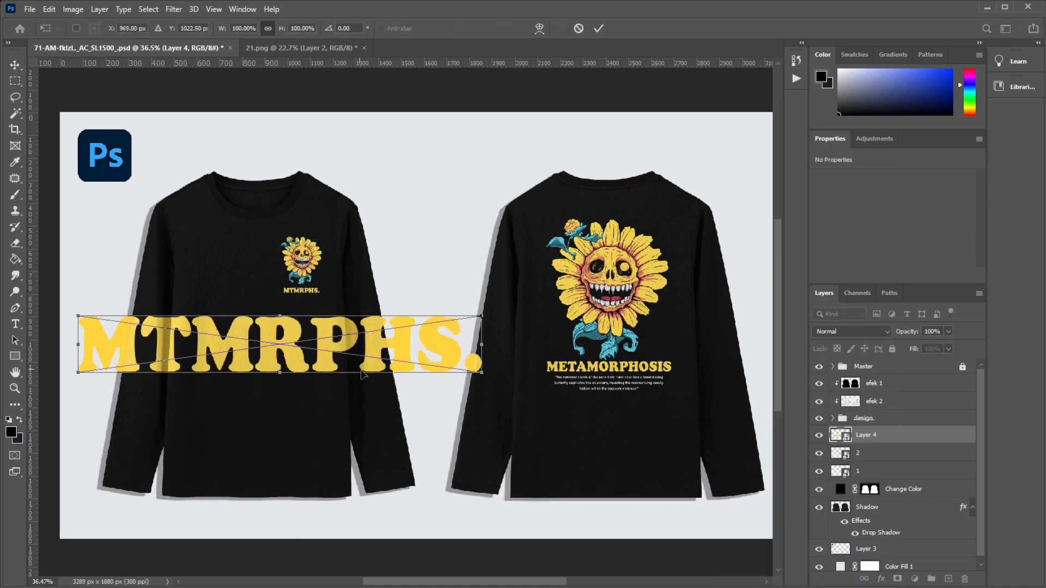
key("Return")
Step: Duplicate the Layer 4 lettering, hide the copy and convert the original Layer 4 to a smart object
key("ctrl+j")
left_click(819, 435)
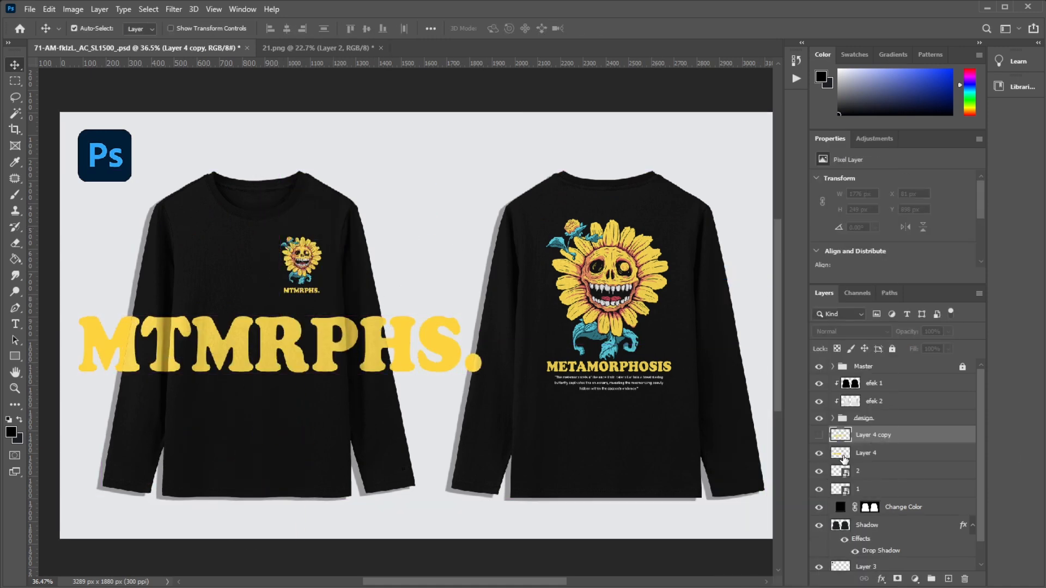
left_click(844, 458)
right_click(887, 455)
left_click(772, 275)
Step: Scale the Layer 4 lettering to about 46.64%, rotate it about -80.8° and place it along the front-view shirt's outer left-hand sleeve
key("ctrl+t")
left_click_drag(487, 382, 245, 281)
scroll(132, 305, "up", 5)
left_click_drag(294, 216, 303, 179)
left_click_drag(285, 253, 272, 264)
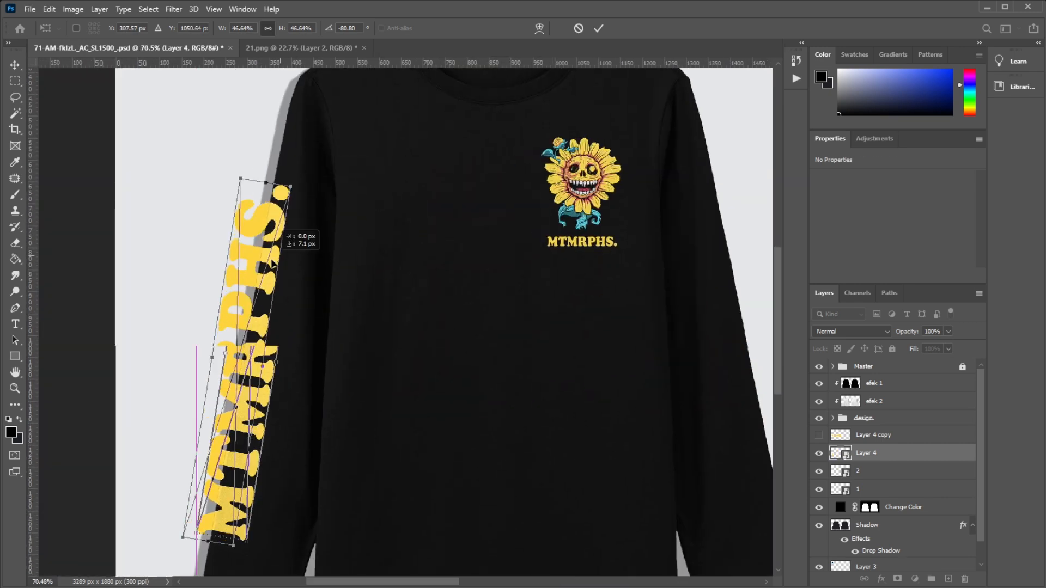
key("ctrl+0")
key("Return")
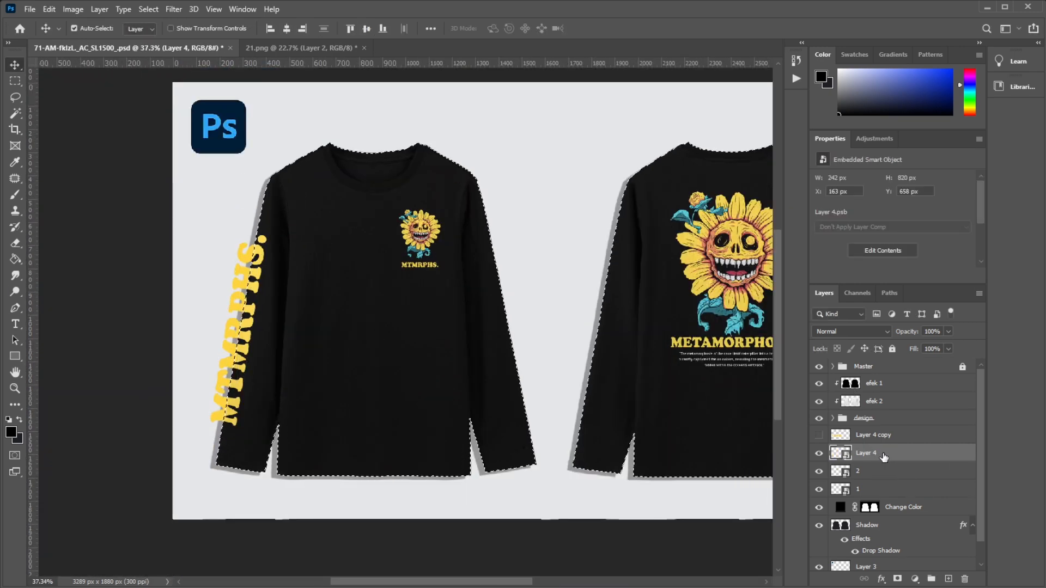
Step: Mask the Layer 4 lettering to the shirt outline and unlink the mask from the layer
left_click(897, 578)
scroll(227, 231, "up", 2)
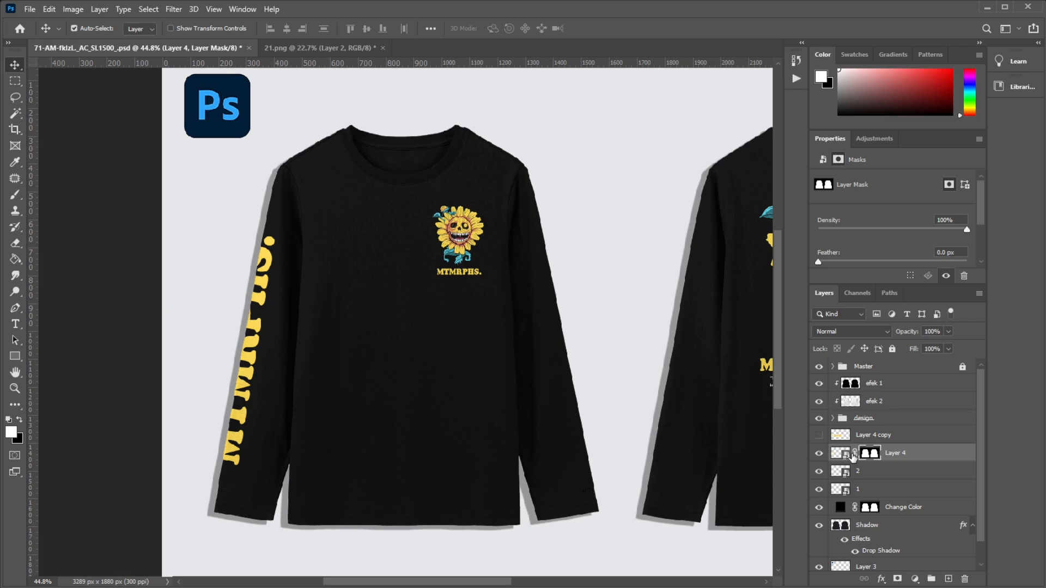
left_click(853, 454)
scroll(218, 311, "up", 2)
Step: Fine-tune the Layer 4 lettering's rotation to about -80.1° inside its mask so it follows the sleeve
key("ctrl+t")
key("Escape")
left_click(840, 453)
key("ctrl+t")
mouse_move(260, 231)
left_mouse_down()
mouse_move(299, 270)
mouse_move(260, 233)
left_mouse_up()
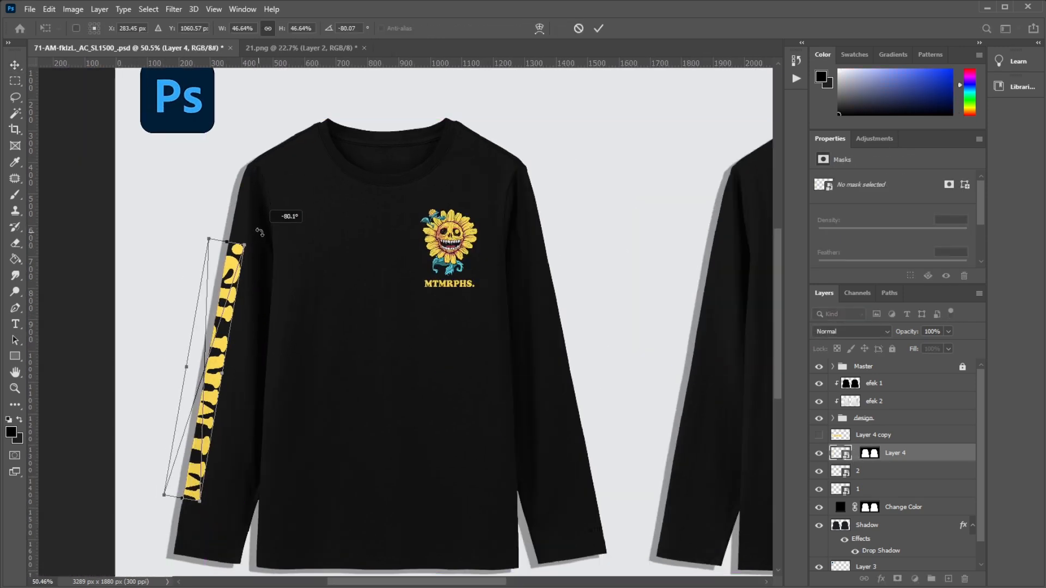
key("Return")
key("ctrl+0")
Step: Show the Layer 4 copy lettering and try scaling it down
left_click(893, 437)
left_click(819, 435)
key("ctrl+t")
left_click_drag(467, 284, 182, 157)
key("ctrl+z")
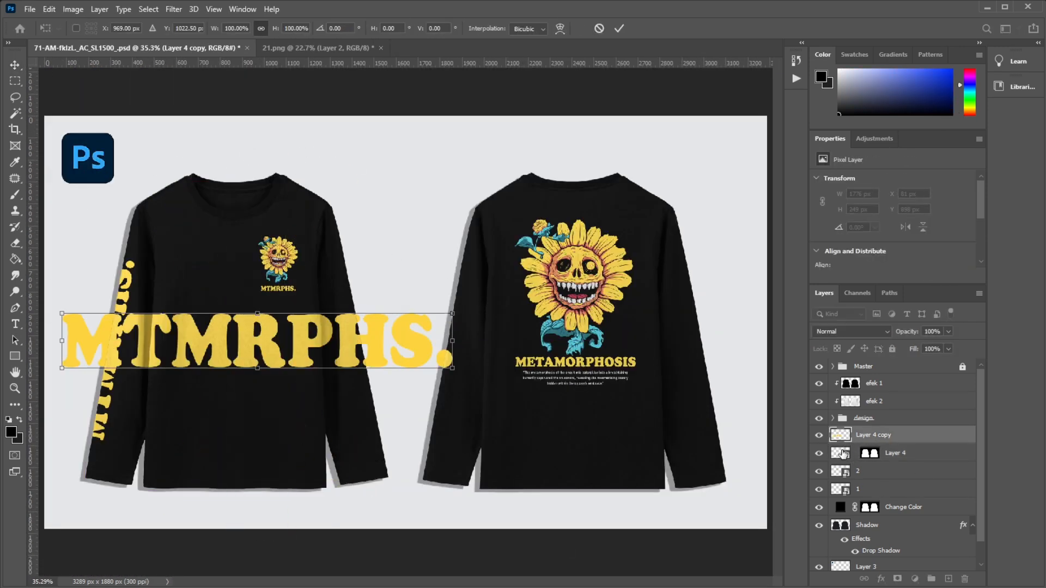
Step: Open Layer 4's smart object contents, return to the mockup and move the Layer 4 copy lettering onto the back-view shirt
double_click(842, 453)
key("ctrl+Tab")
left_click(399, 342)
left_click(873, 435)
left_click_drag(402, 347, 702, 357)
key("ctrl+t")
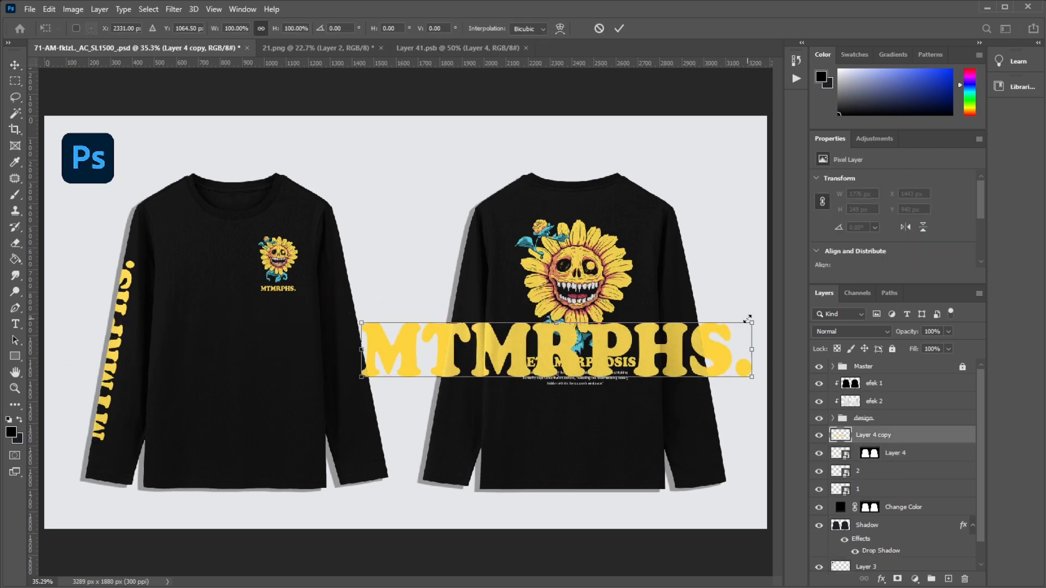
left_click_drag(770, 312, 482, 191)
key("ctrl+z")
key("ctrl+z")
key("ctrl+z")
Step: Convert Layer 4 copy to a smart object and fit it along the back-view shirt's left-hand sleeve at about 48.1% scale and -79.66° rotation
right_click(894, 438)
left_click(752, 278)
key("ctrl+t")
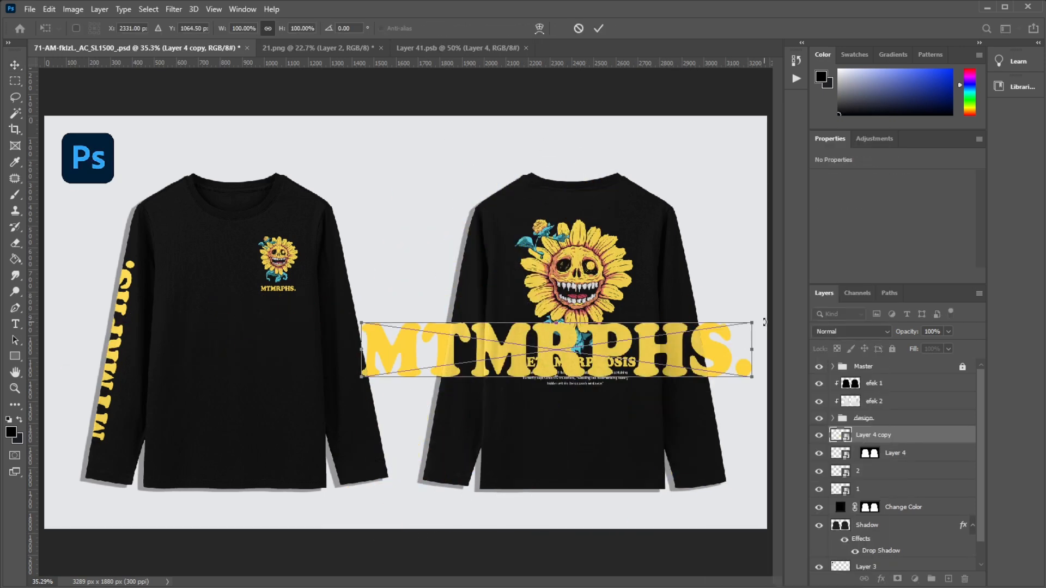
left_click_drag(764, 322, 564, 322)
left_click_drag(549, 359, 460, 276)
scroll(465, 249, "up", 3)
left_click_drag(480, 228, 498, 278)
scroll(434, 228, "down", 2)
scroll(434, 210, "up", 1)
left_click_drag(482, 280, 493, 295)
scroll(494, 295, "down", 2)
key("alt+space")
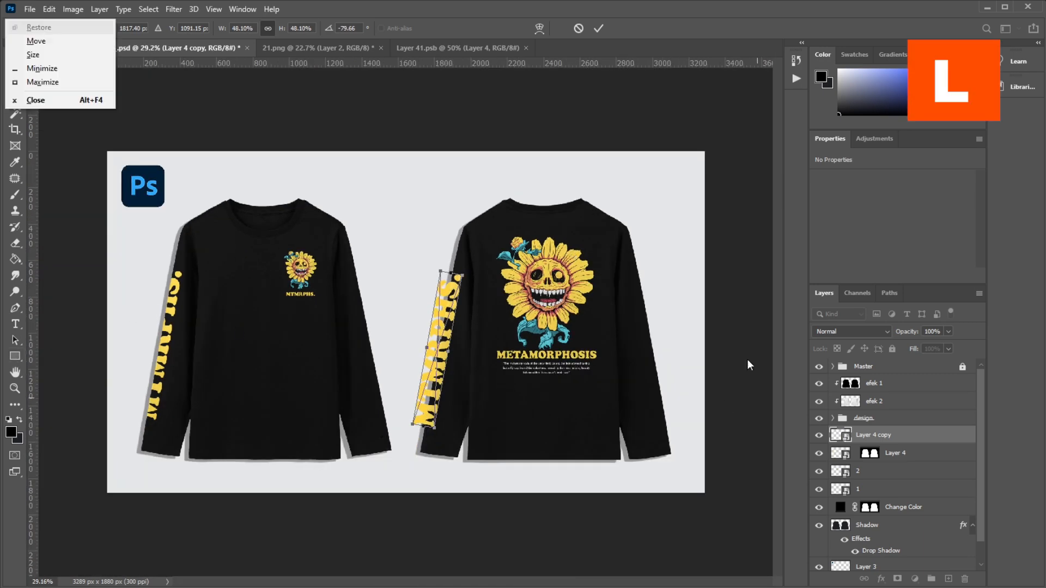
key("Return")
Step: Mask the Layer 4 copy lettering to the shirt outline using Layer 4's mask as the selection
left_click(871, 454, "ctrl")
left_click(897, 580)
left_click(252, 490)
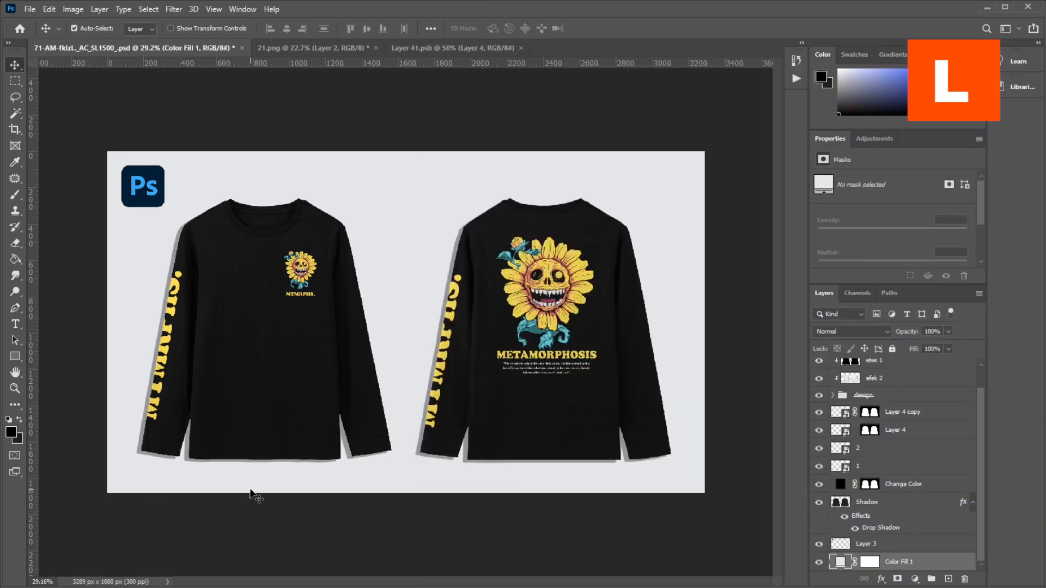
Step: Examine the sleeve lettering on the front and back shirts up close and at full view
scroll(252, 490, "down", 1)
key("super+w")
left_click(164, 288)
scroll(296, 367, "up", 4)
scroll(297, 367, "down", 1)
scroll(563, 413, "up", 2)
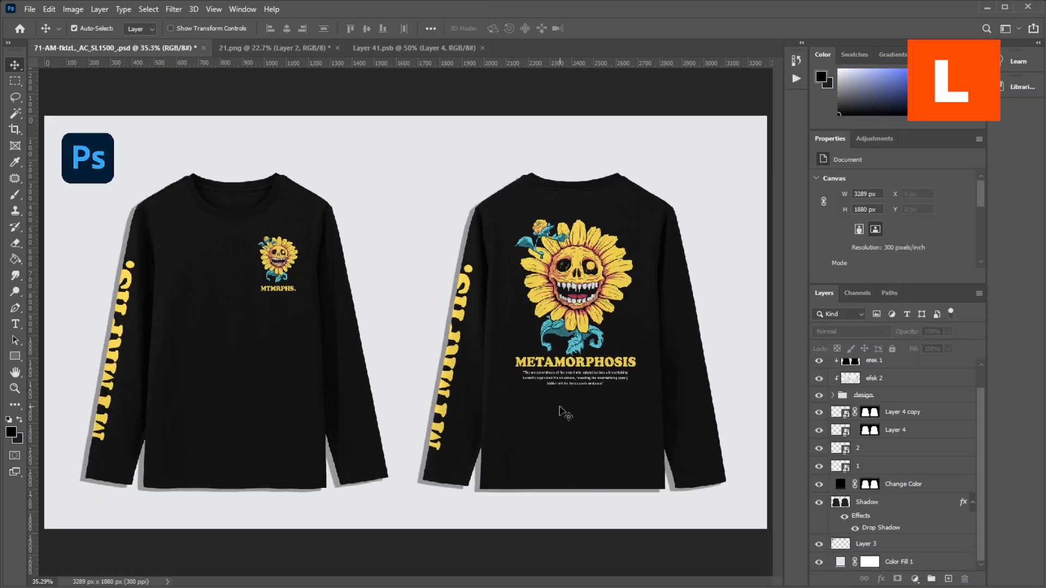
scroll(599, 406, "down", 3)
scroll(638, 399, "up", 1)
scroll(544, 371, "down", 2)
scroll(382, 331, "up", 2)
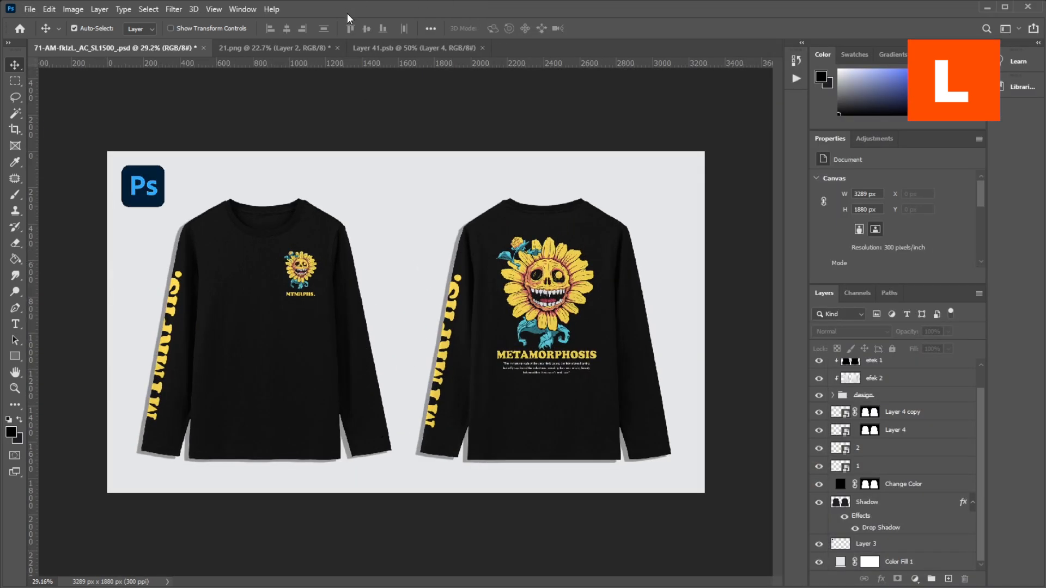
scroll(417, 297, "up", 5)
scroll(327, 306, "down", 3)
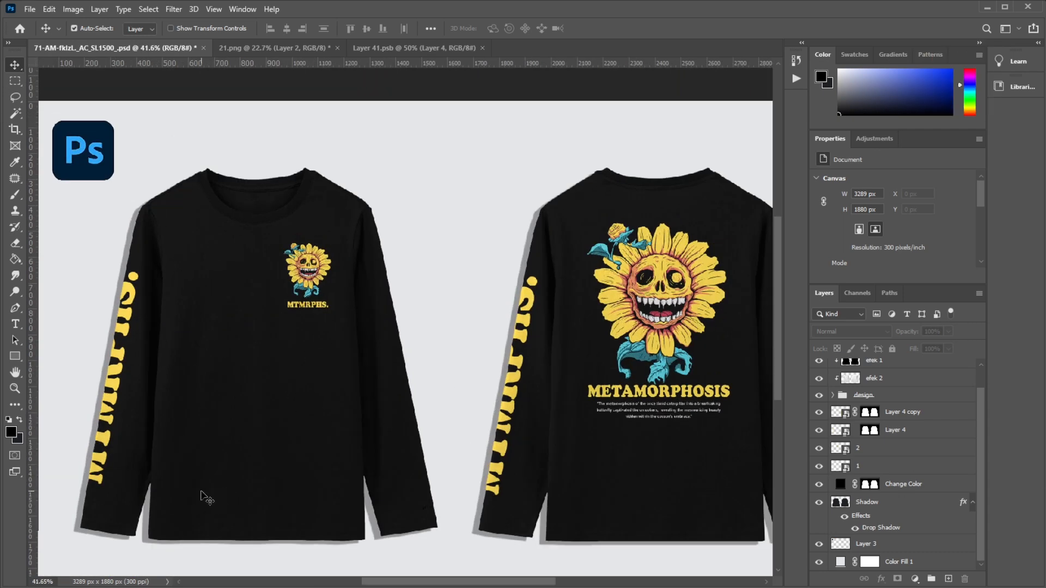
scroll(208, 379, "up", 2)
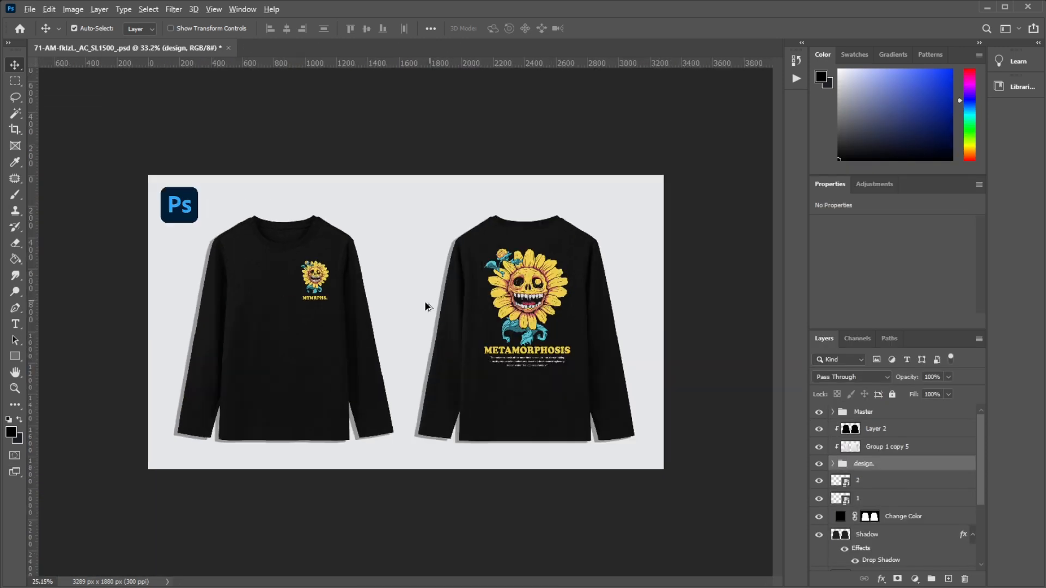
Step: Inspect the mockup's front and back shirts, including the collar, the printed artwork and the sleeve cuffs
scroll(428, 303, "down", 2)
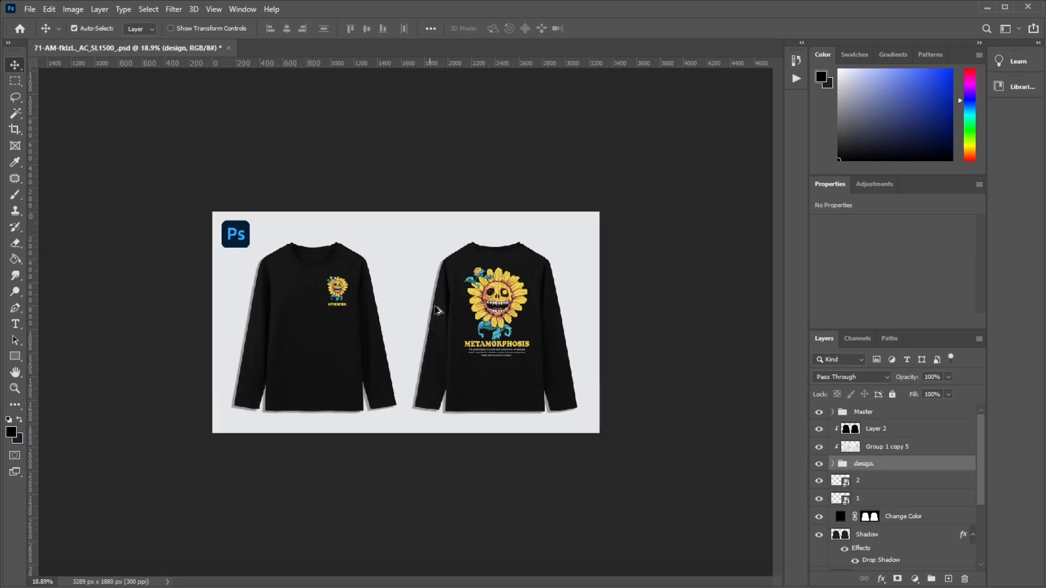
scroll(436, 305, "up", 3)
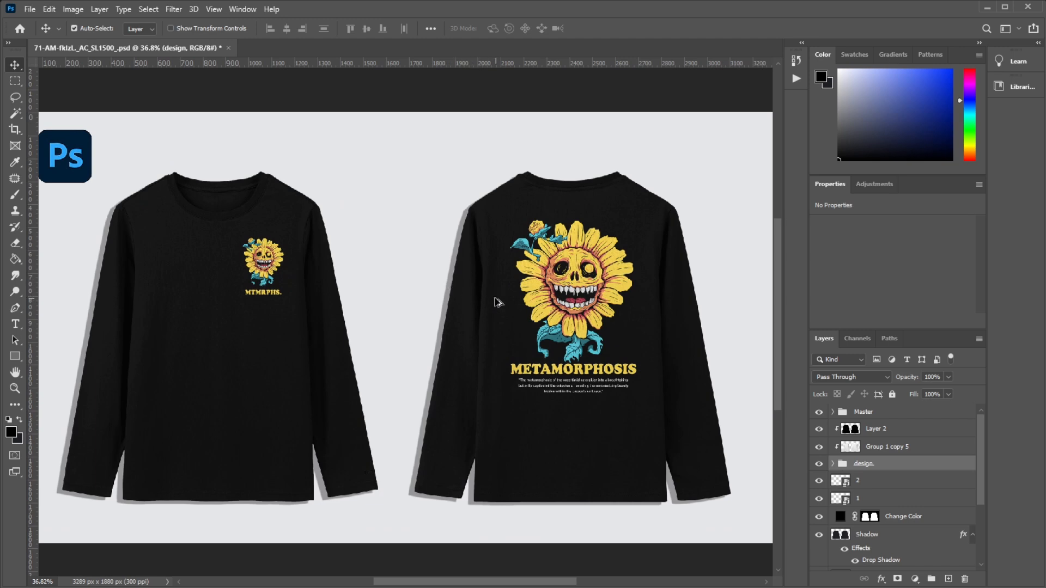
scroll(207, 191, "up", 1)
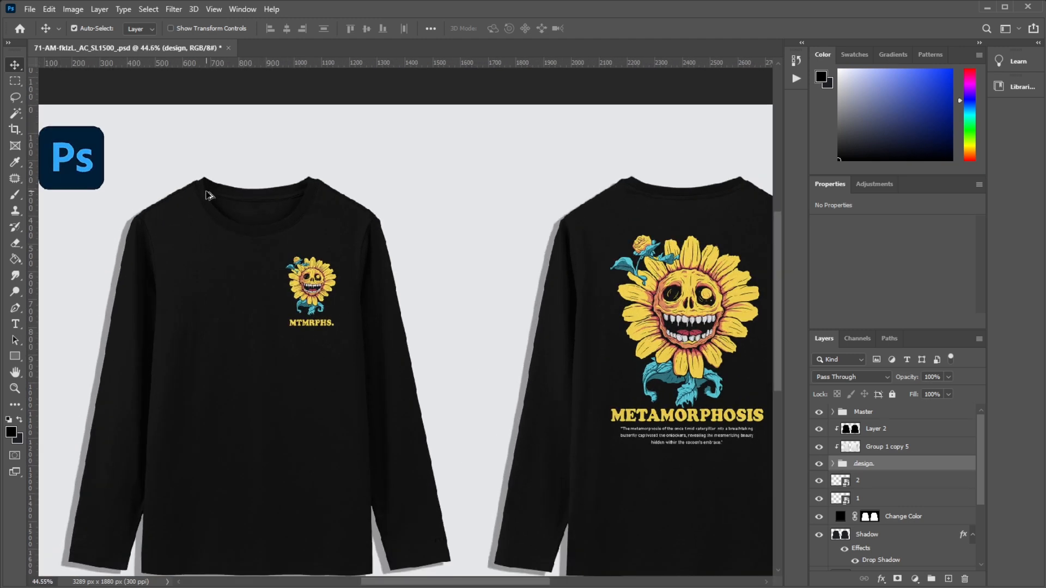
scroll(207, 196, "down", 1)
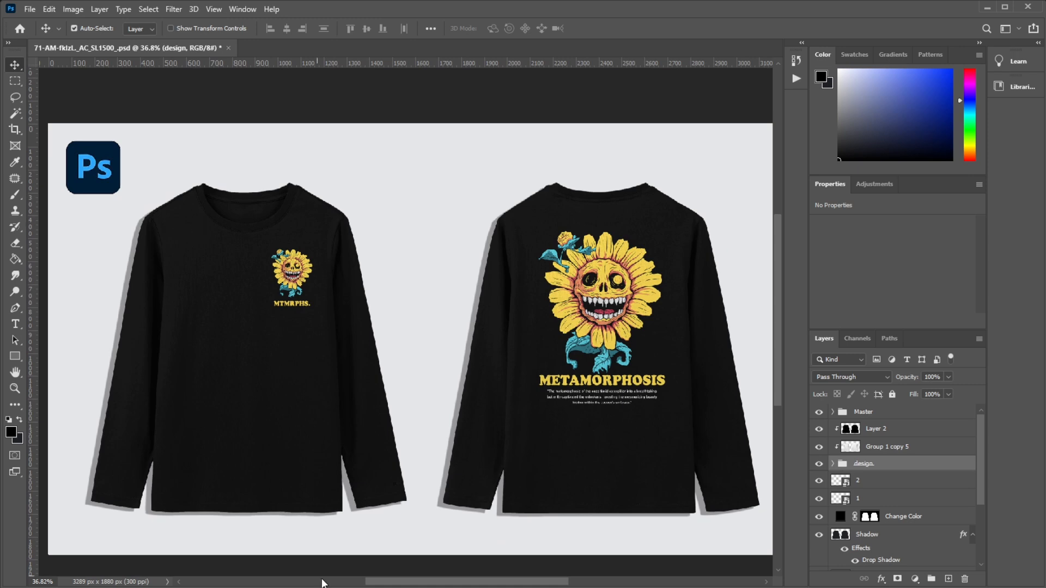
scroll(131, 507, "up", 3)
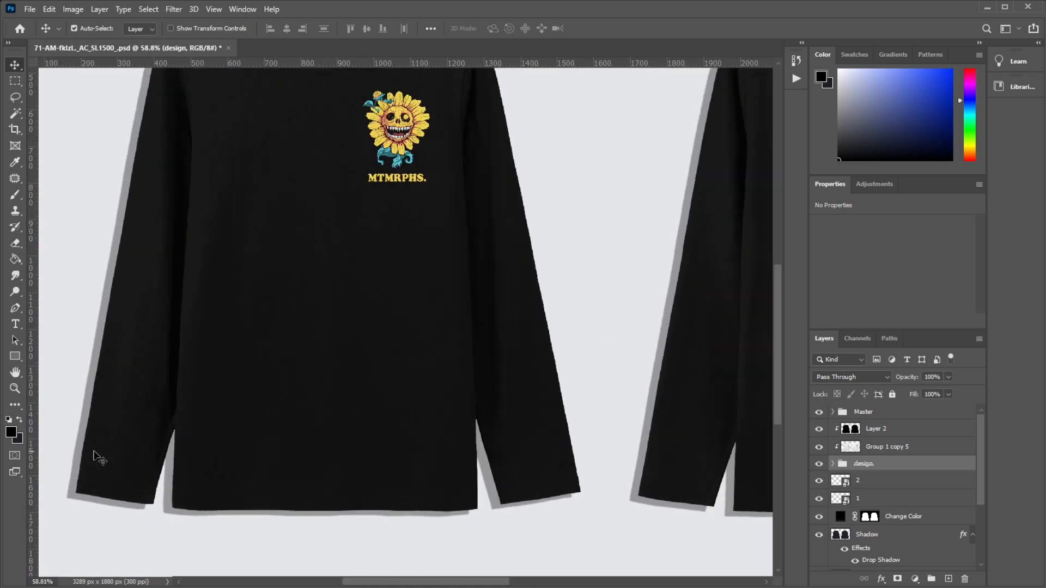
scroll(98, 469, "down", 3)
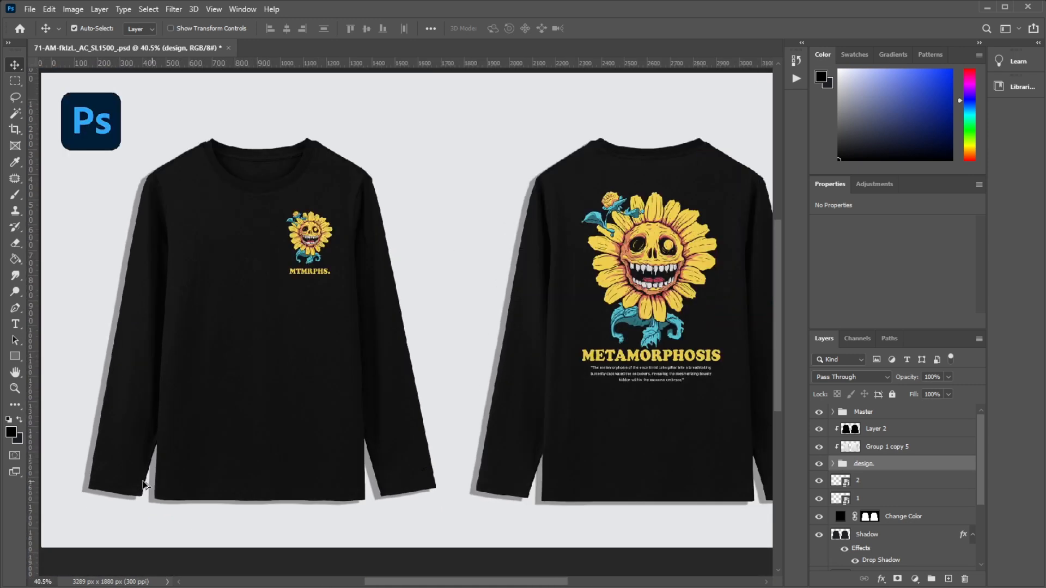
scroll(143, 485, "down", 2)
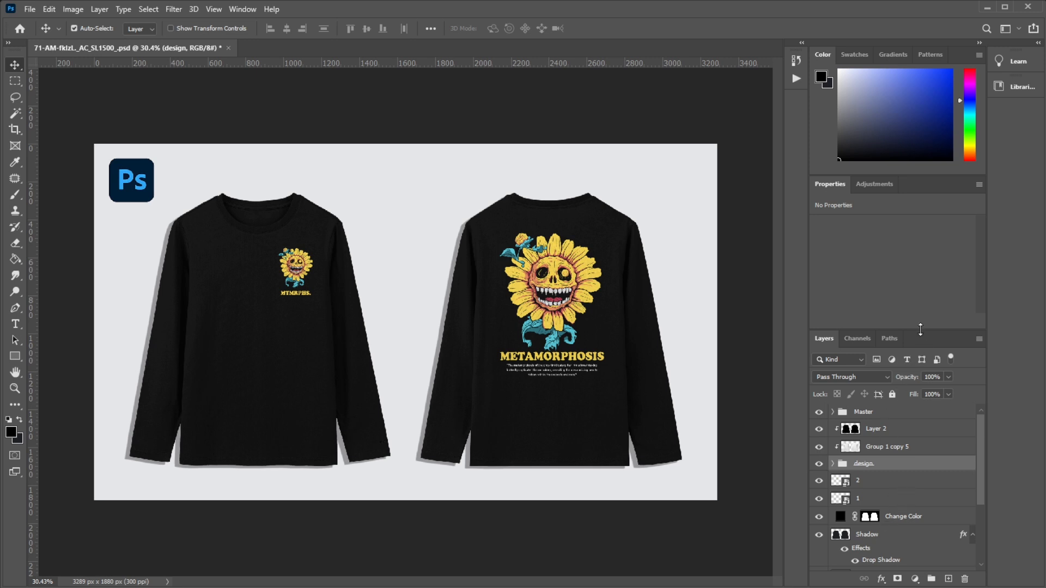
Step: Make more room for the layer list, expand the Master group and review the blend settings of its four Group 1 layers
left_click_drag(920, 328, 914, 247)
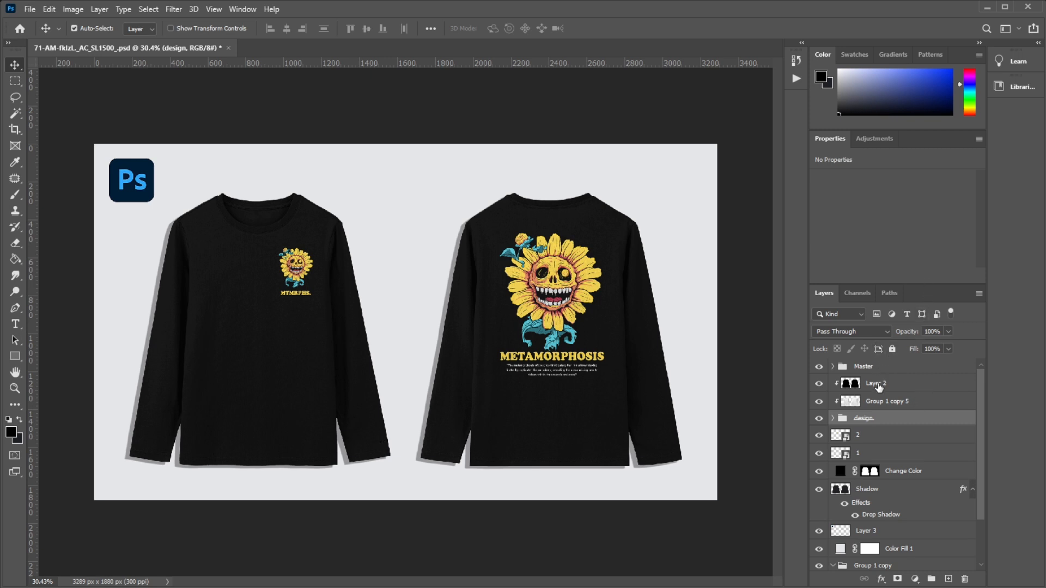
left_click(833, 367)
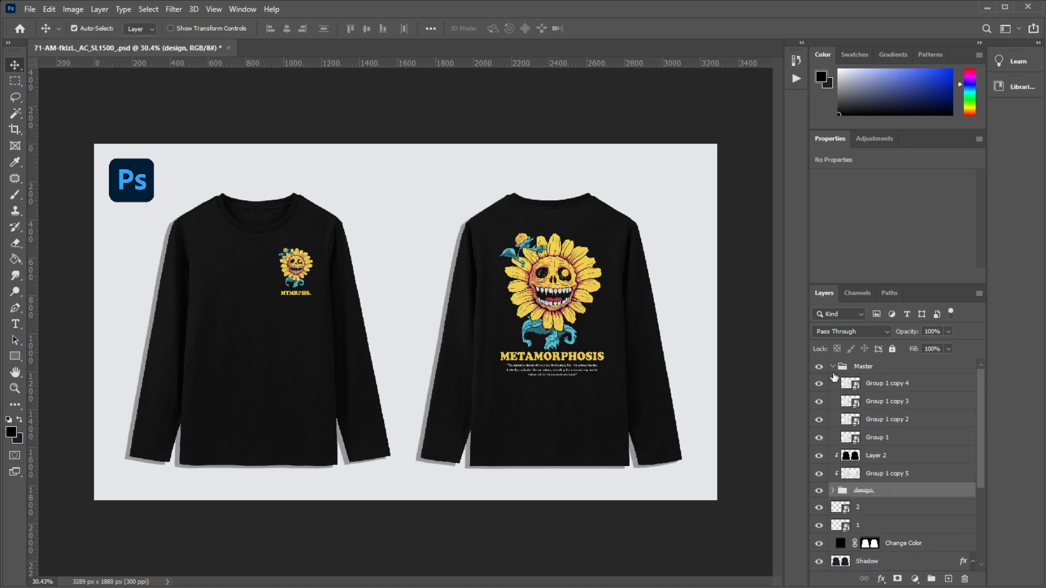
left_click(887, 385)
left_click(886, 403)
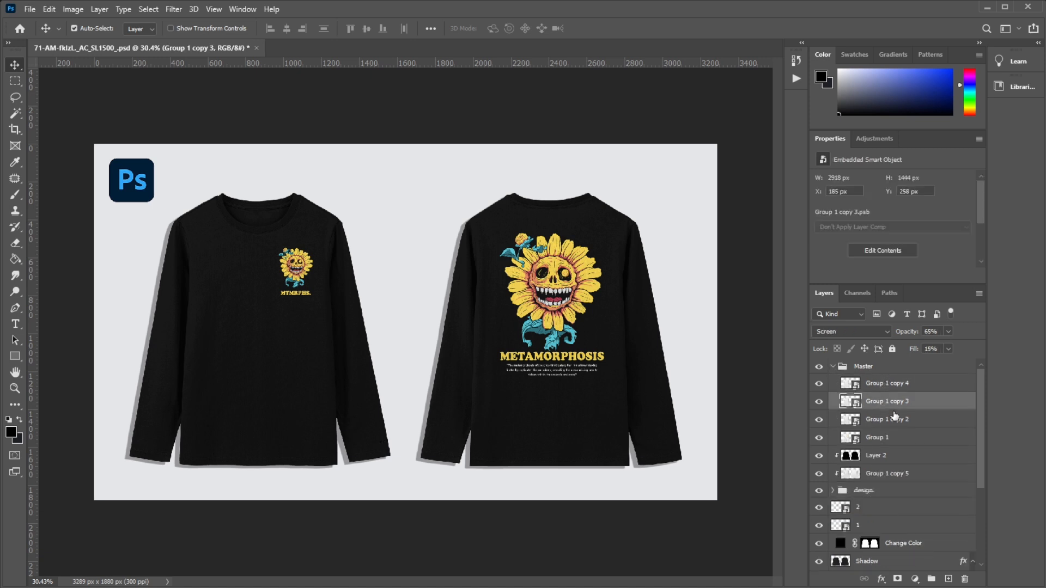
left_click(895, 421)
left_click(895, 439)
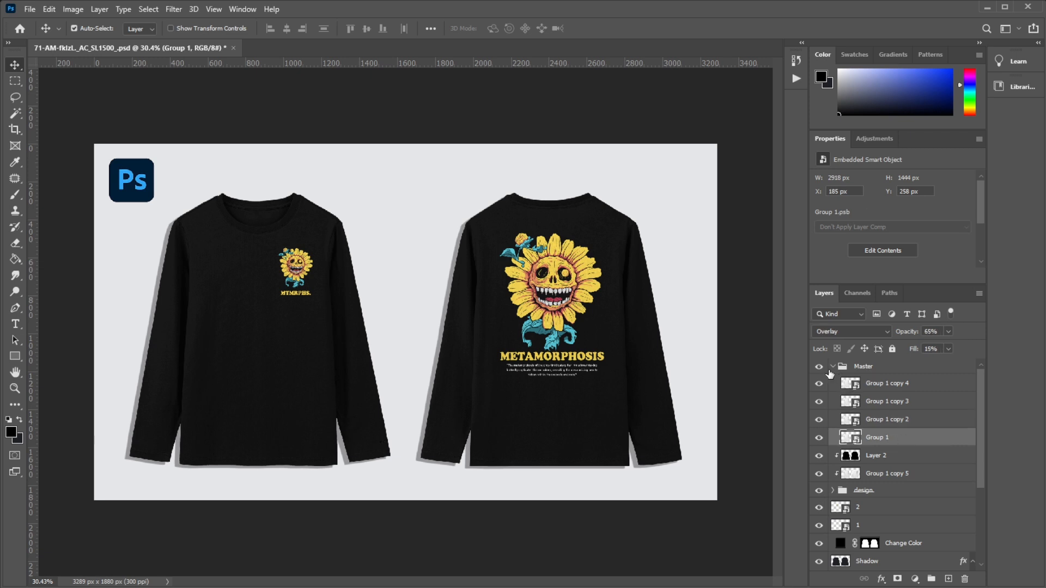
Step: Toggle the Master group off and on to compare its effect on the shirts, and select Group 1 copy 4
scroll(299, 231, "up", 4)
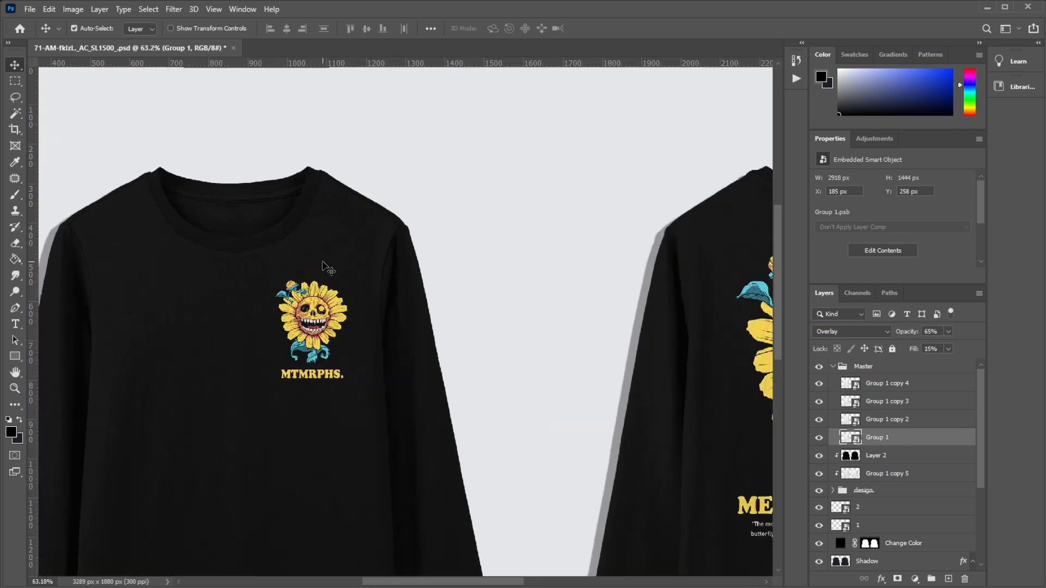
scroll(346, 273, "down", 1)
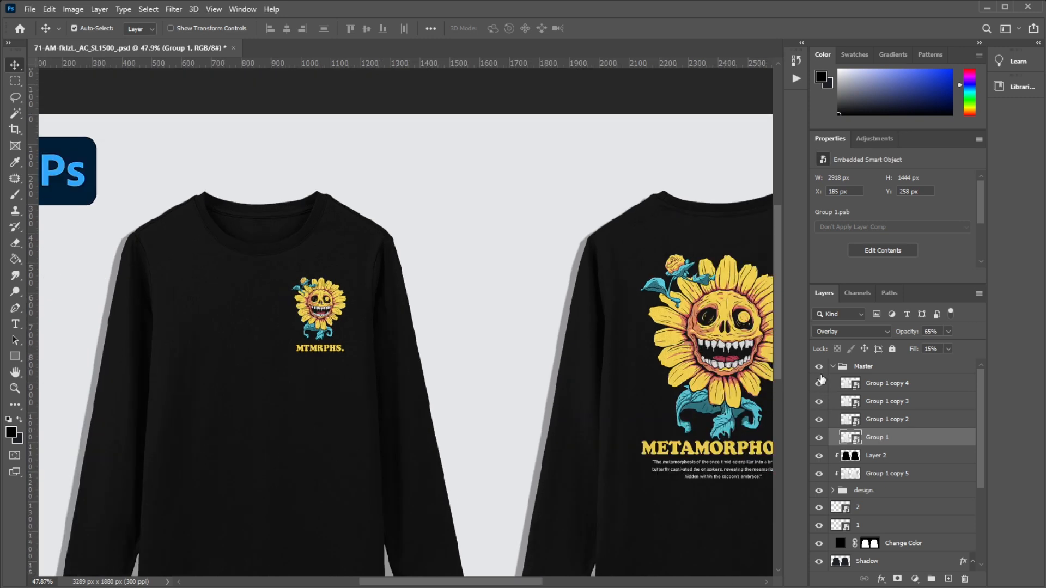
left_click(819, 367)
left_click(819, 367)
left_click(891, 386)
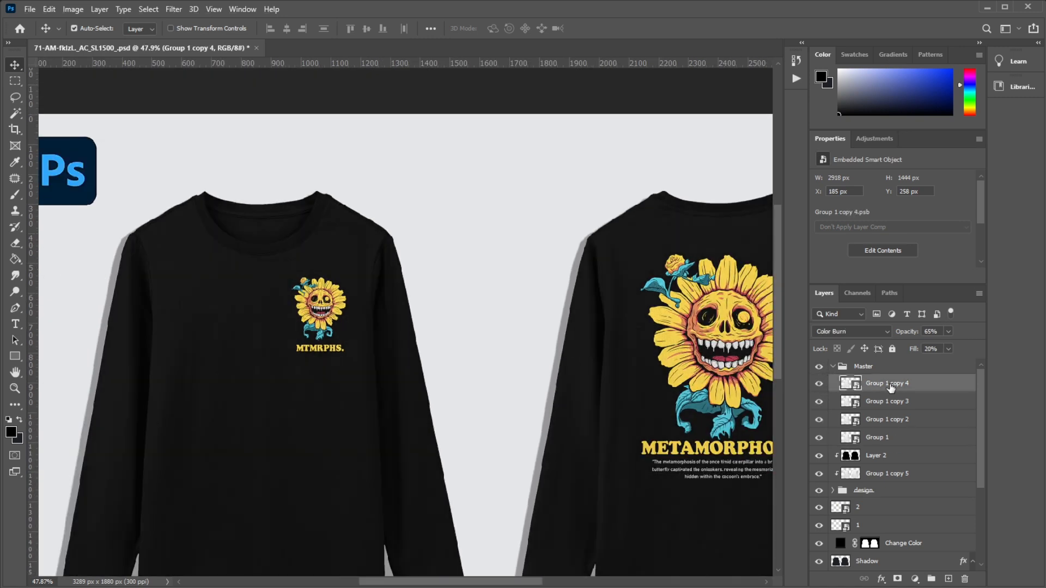
Step: Review the blend mode, opacity and fill of the Group 1 copy 3, Group 1 copy 2 and Group 1 layers
left_click(905, 406)
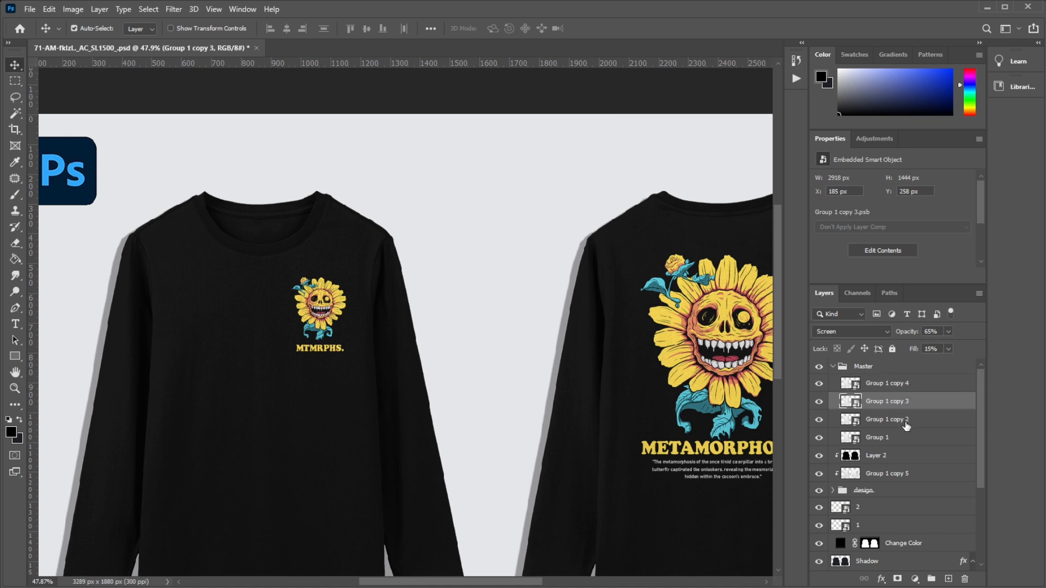
left_click(906, 425)
left_click(896, 438)
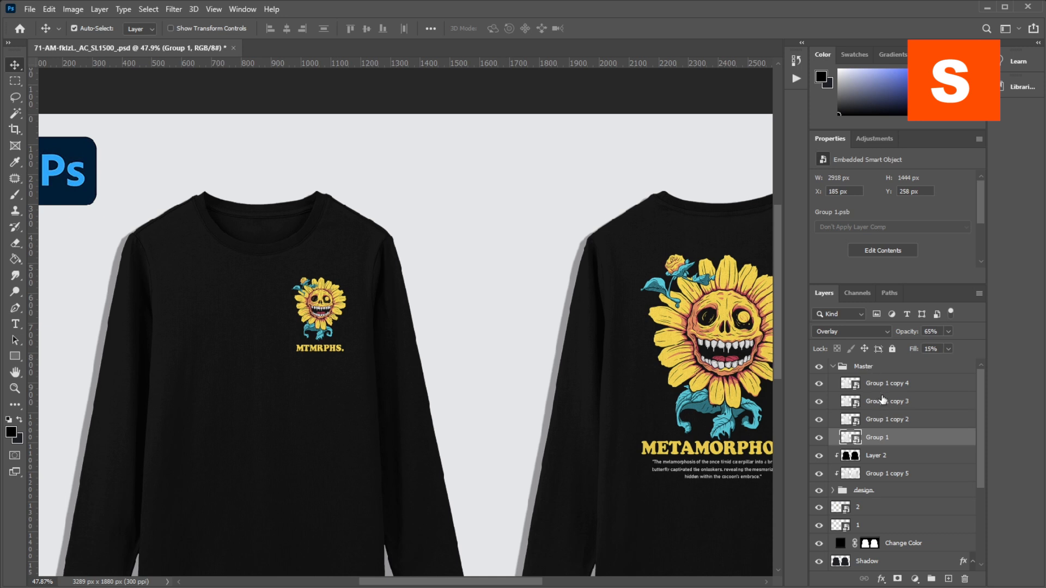
Step: Collapse the Master group and lock it completely
left_click(832, 366)
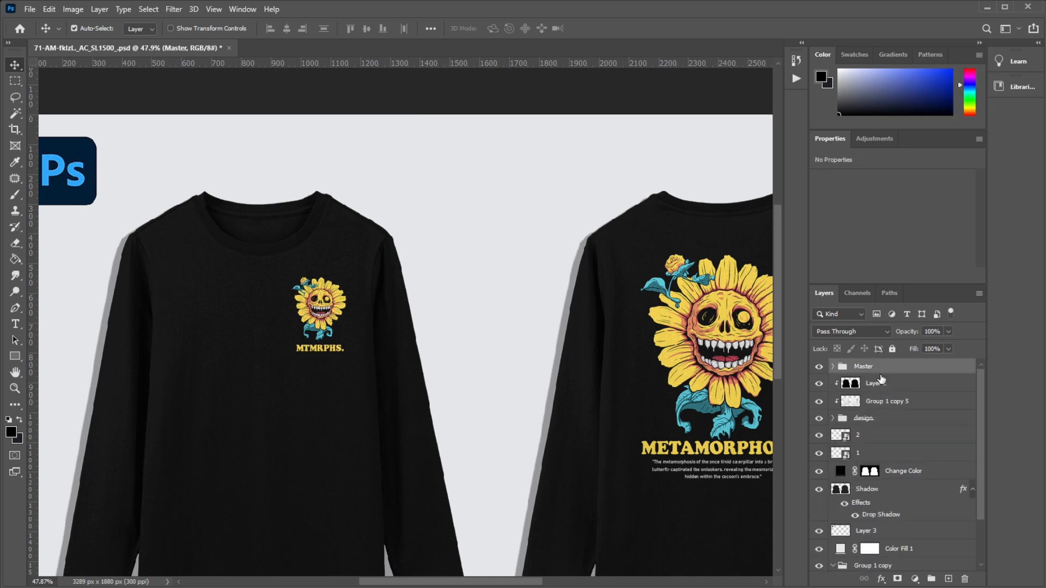
left_click(861, 367)
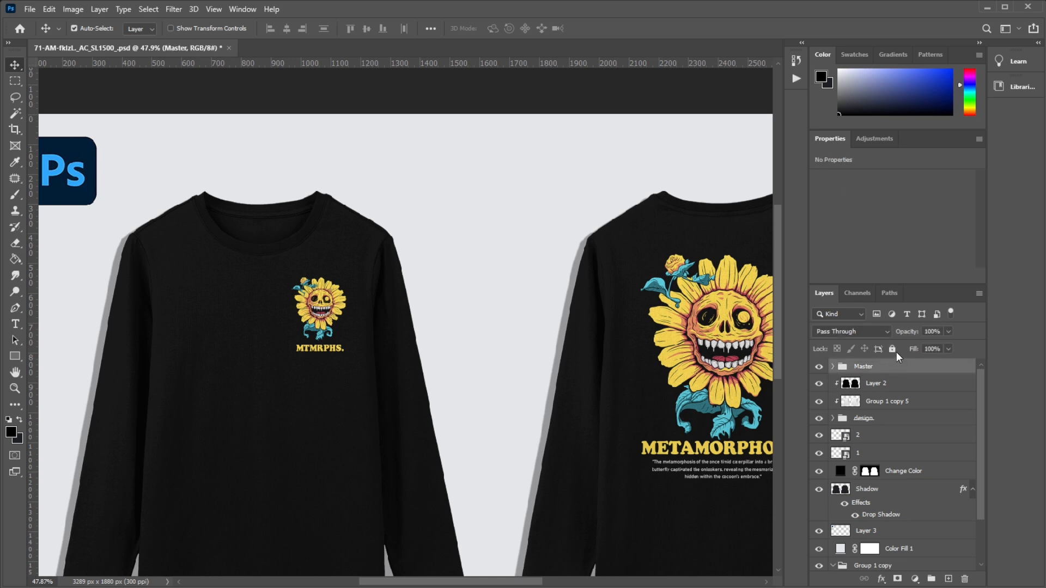
left_click(892, 348)
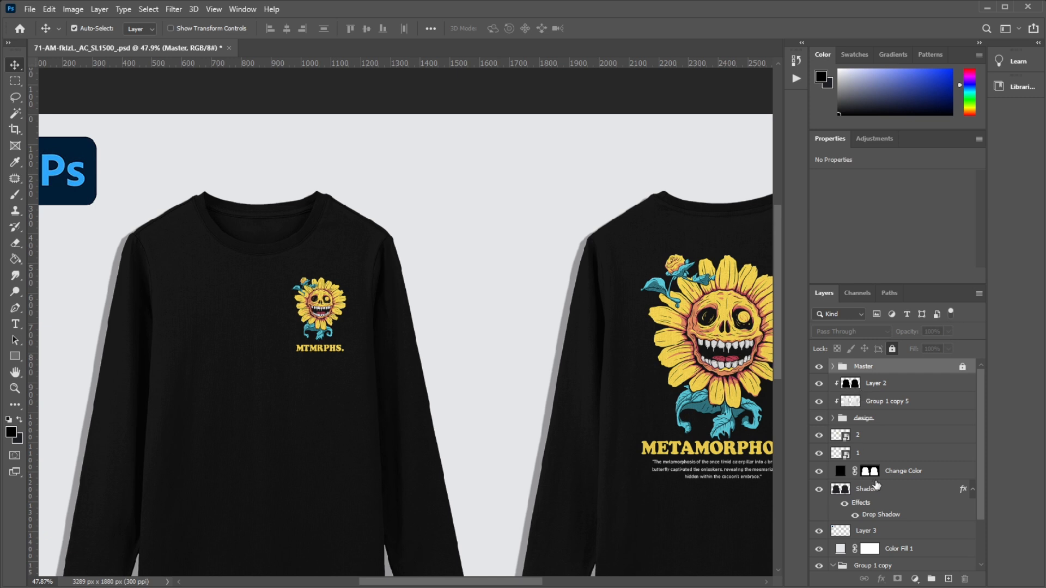
Step: Rename Layer 2 as "efek 1" and Group 1 copy 5 as "efek 2"
double_click(884, 384)
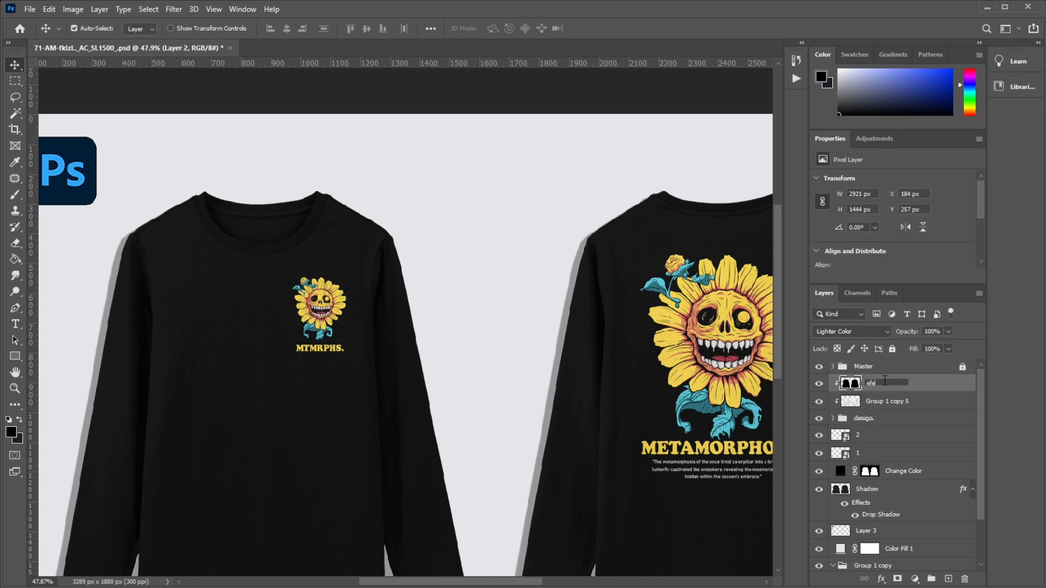
type("efek 1")
double_click(884, 403)
type("efek")
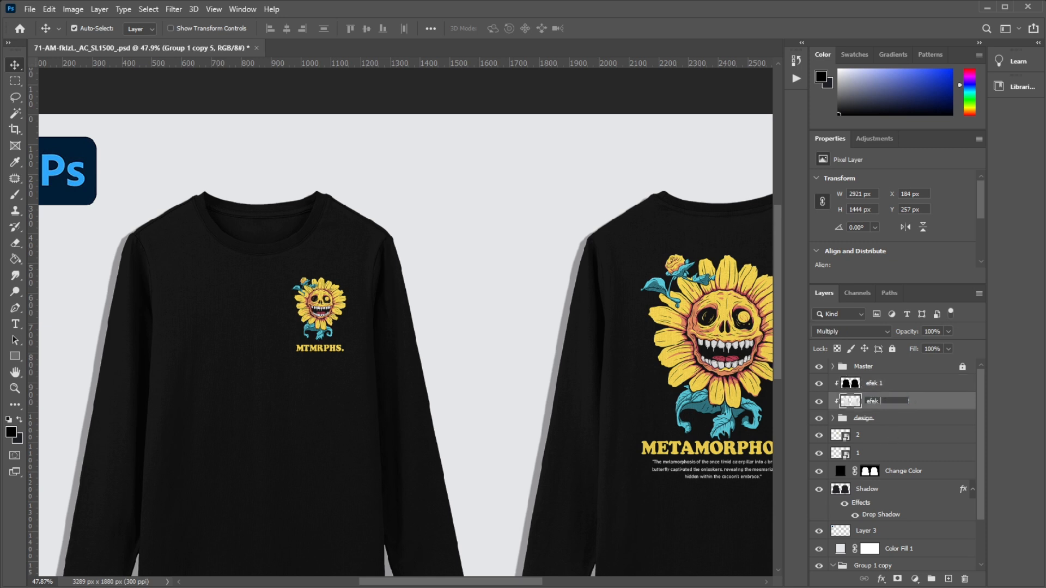
type(" 2")
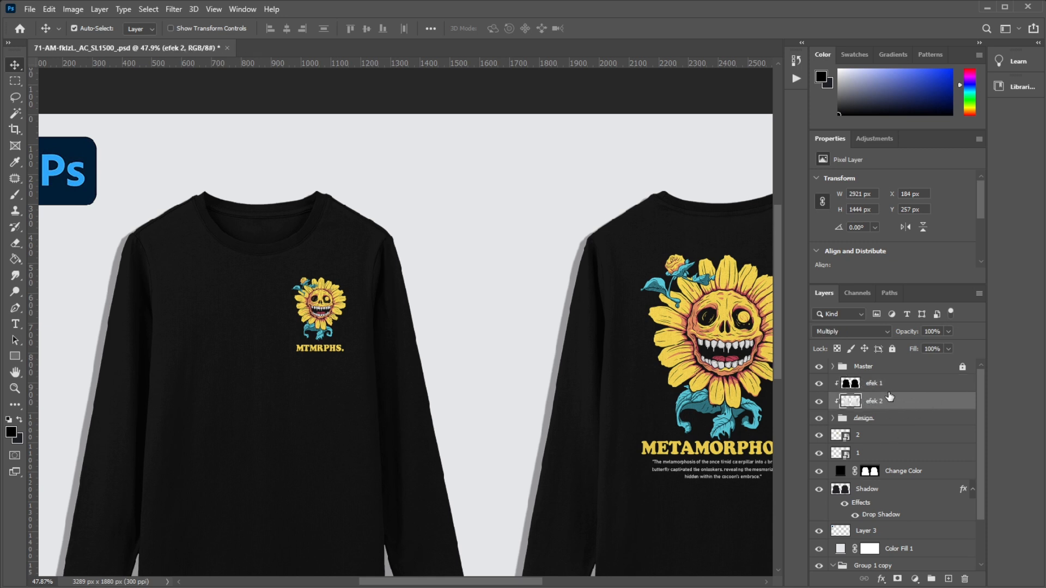
Step: Check the blend settings of the efek 1 and efek 2 layers and inspect the shirt fabric and back print up close
left_click(888, 389)
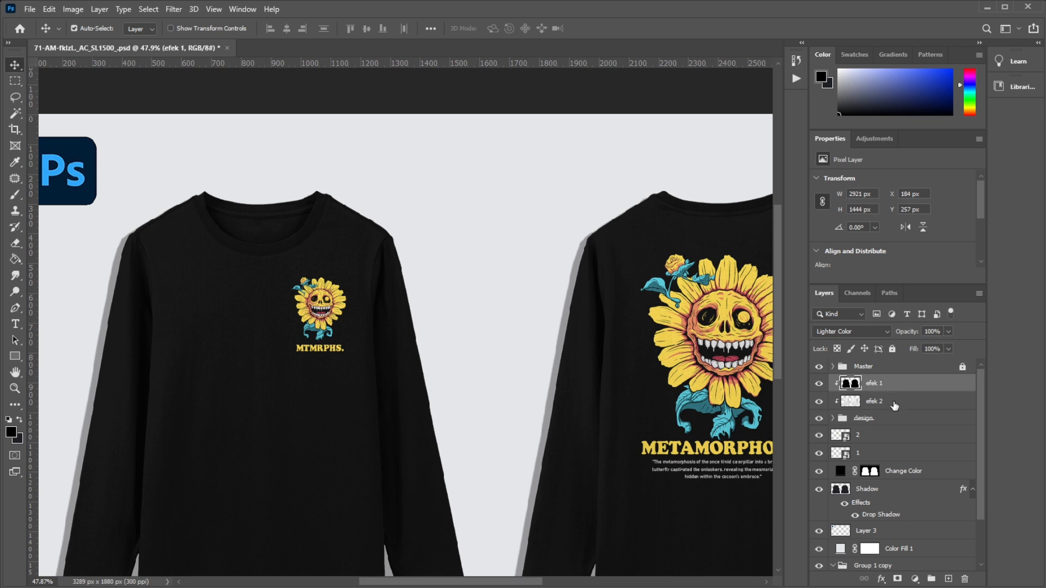
left_click(900, 408)
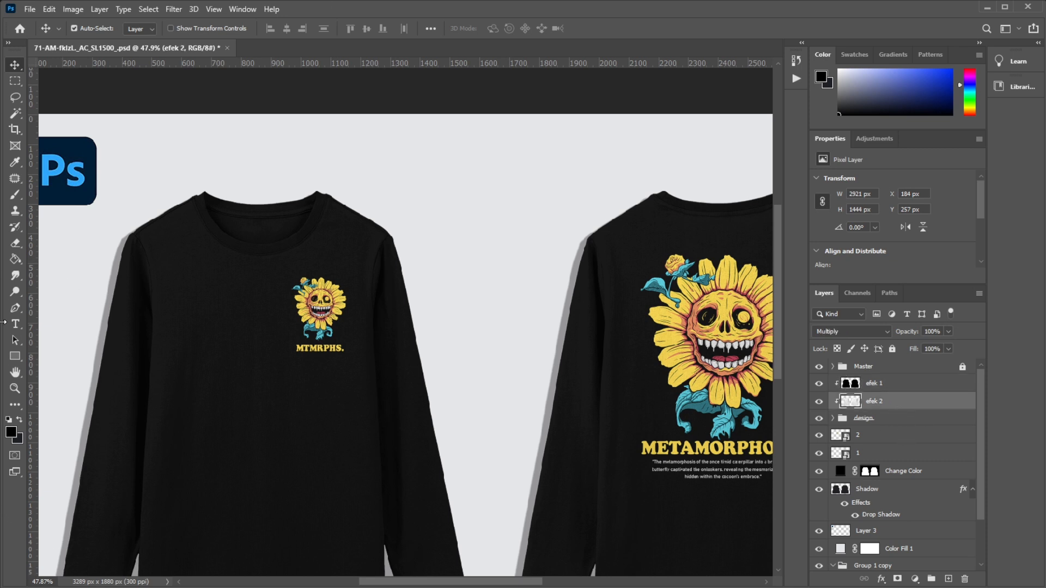
scroll(394, 326, "down", 2)
scroll(687, 335, "up", 9)
scroll(573, 387, "down", 1)
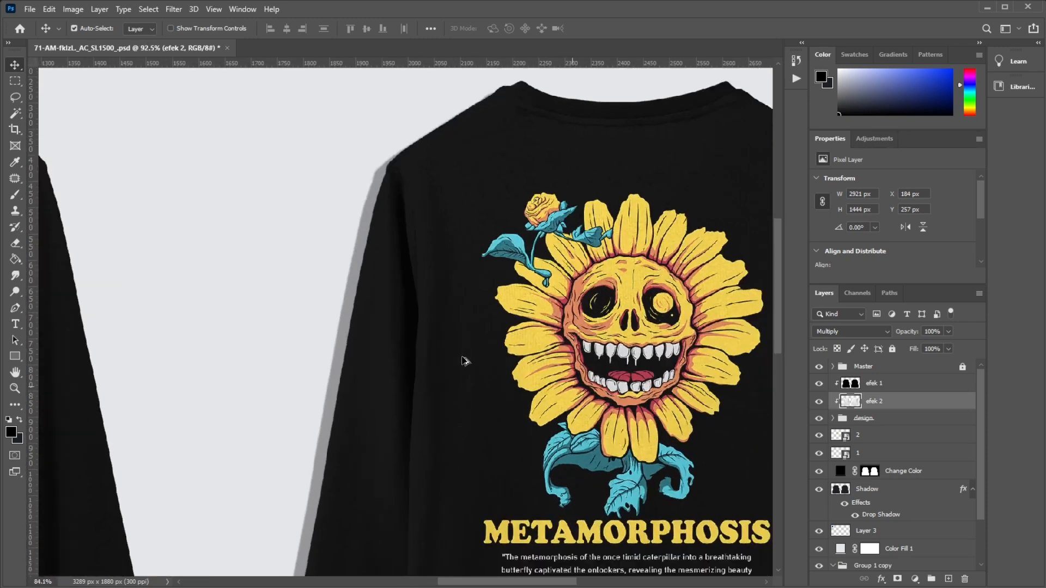
scroll(463, 362, "down", 2)
scroll(479, 349, "down", 2)
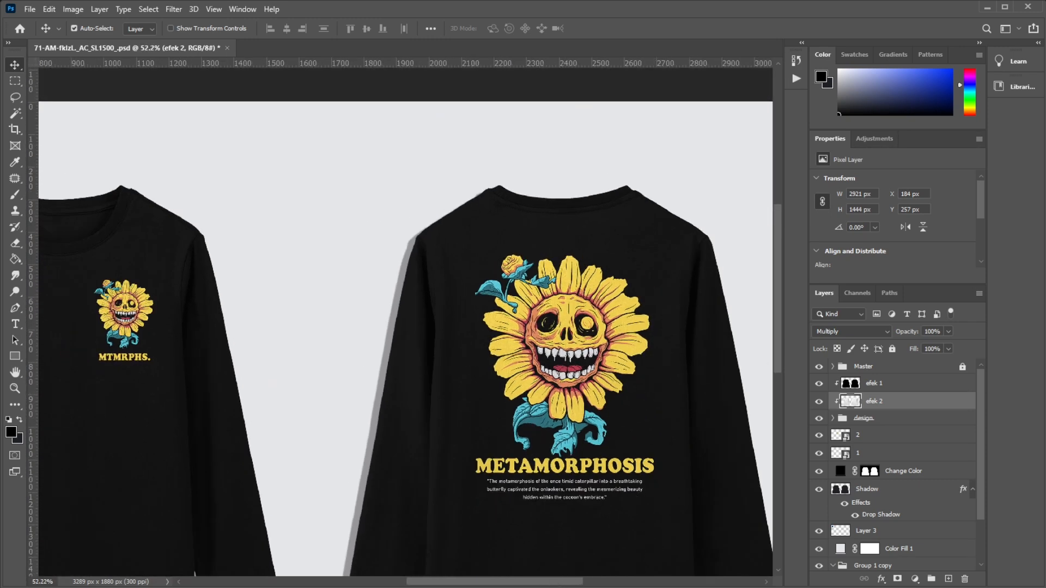
Step: Open the contents of smart object 2 and place 1.png from the regular fit folder above the existing artwork
double_click(837, 439)
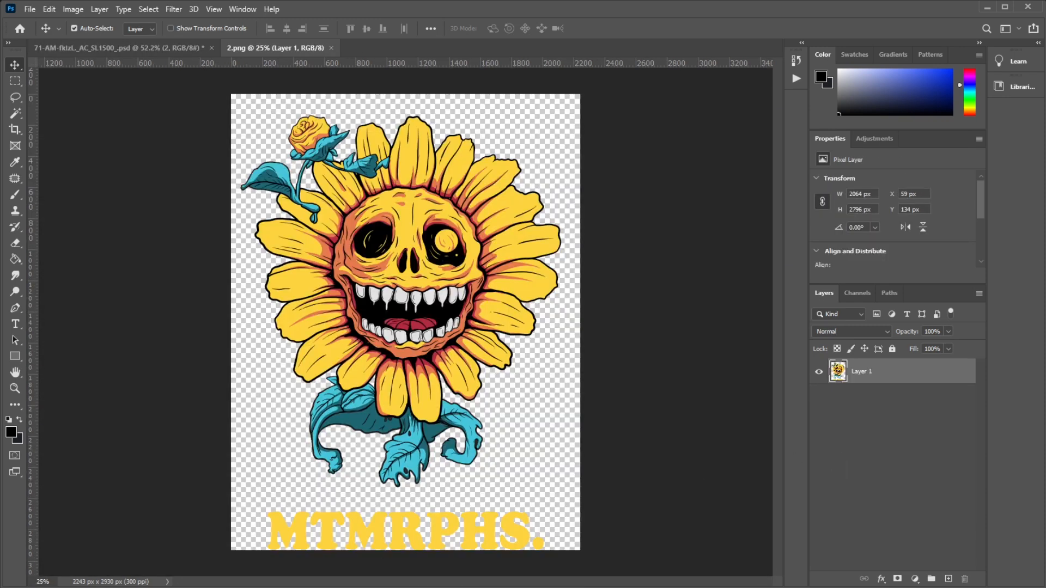
mouse_move(348, 587)
left_click(348, 567)
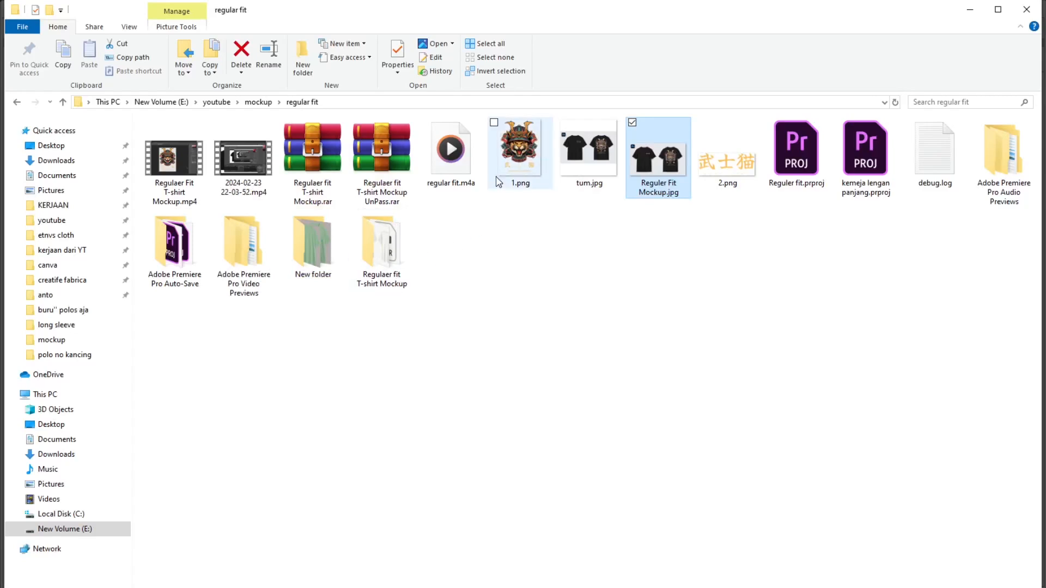
left_click_drag(498, 181, 536, 330)
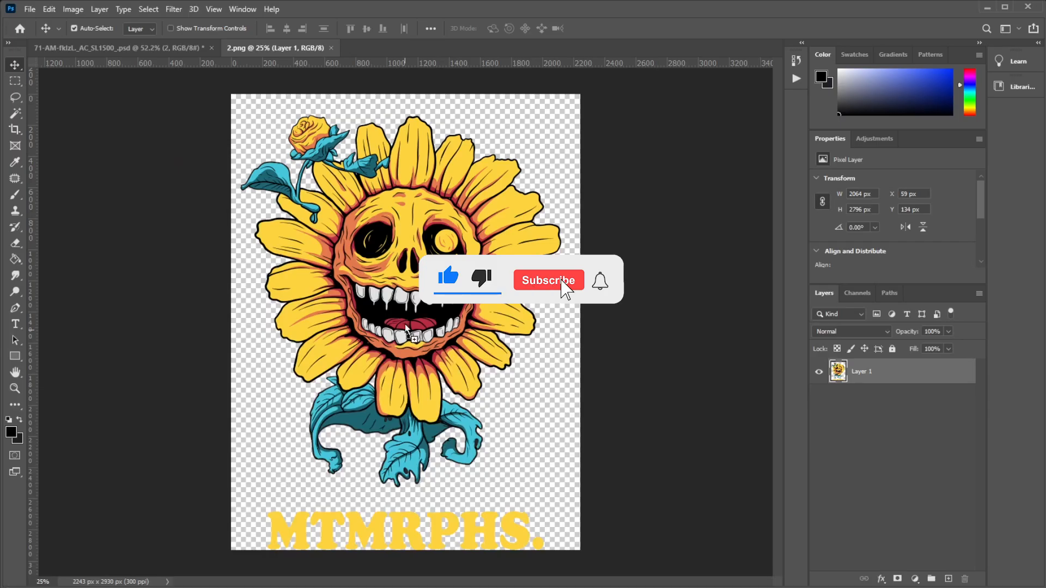
left_click_drag(406, 325, 405, 328)
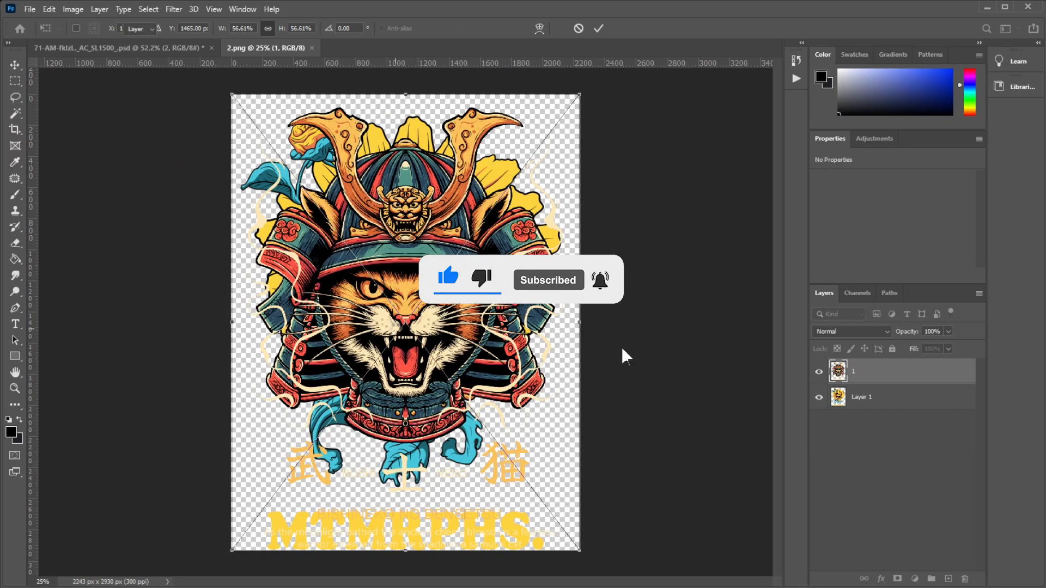
key("Return")
key("ctrl+s")
left_click(572, 269)
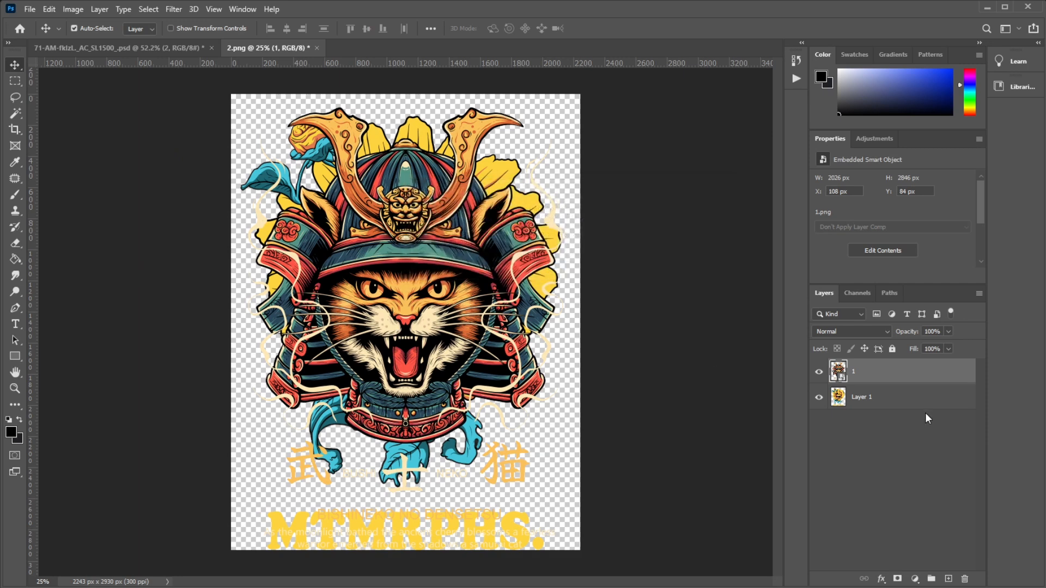
Step: Delete the old sunflower artwork on Layer 1 from the 2.png contents and save the file
left_click(861, 402)
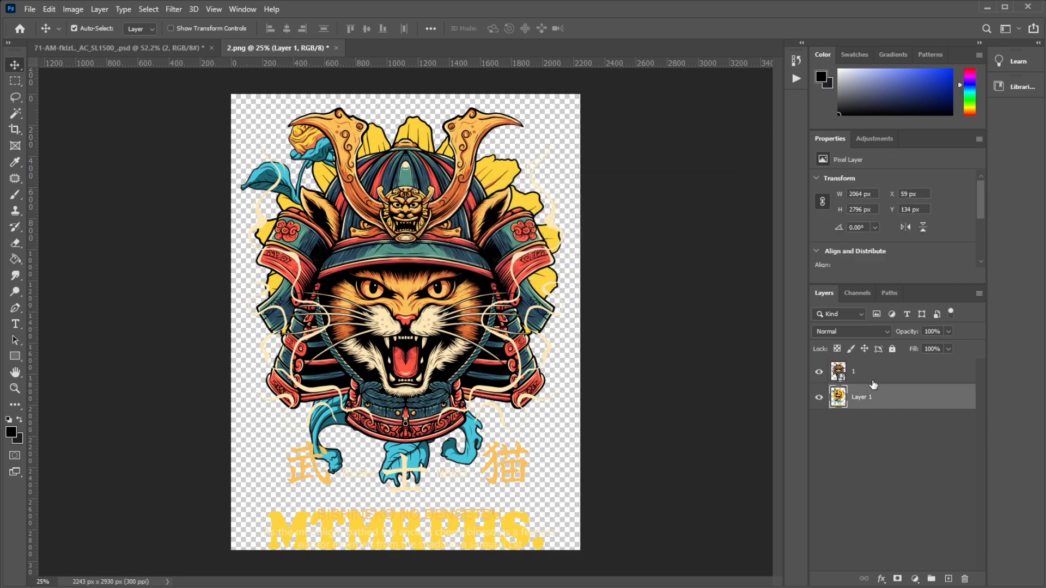
left_click(873, 382)
left_click(856, 389)
key("Delete")
key("ctrl+s")
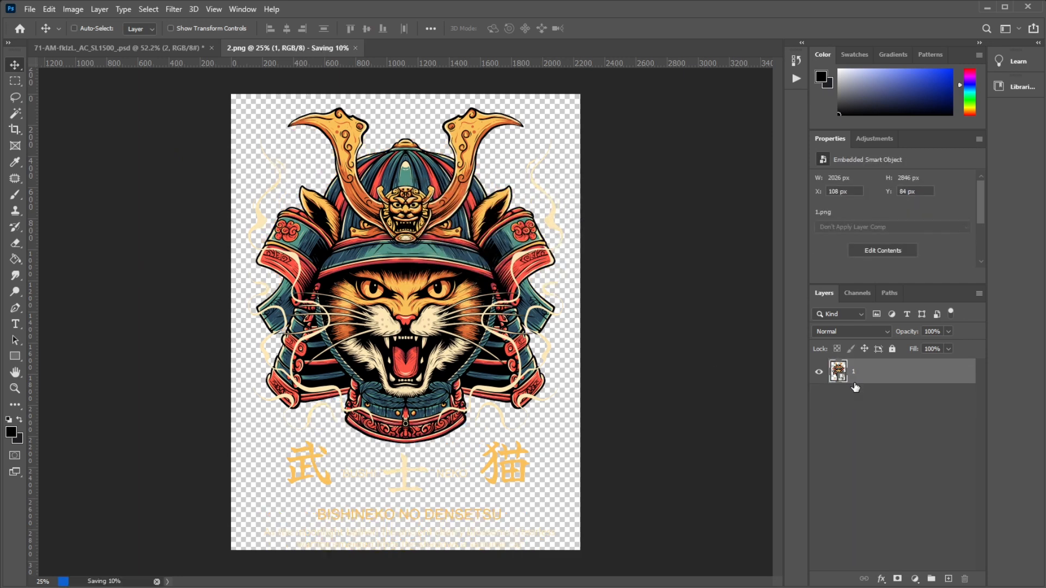
Step: Return to the shirt mockup document and examine the samurai cat print on the front shirt's chest
left_click(168, 44)
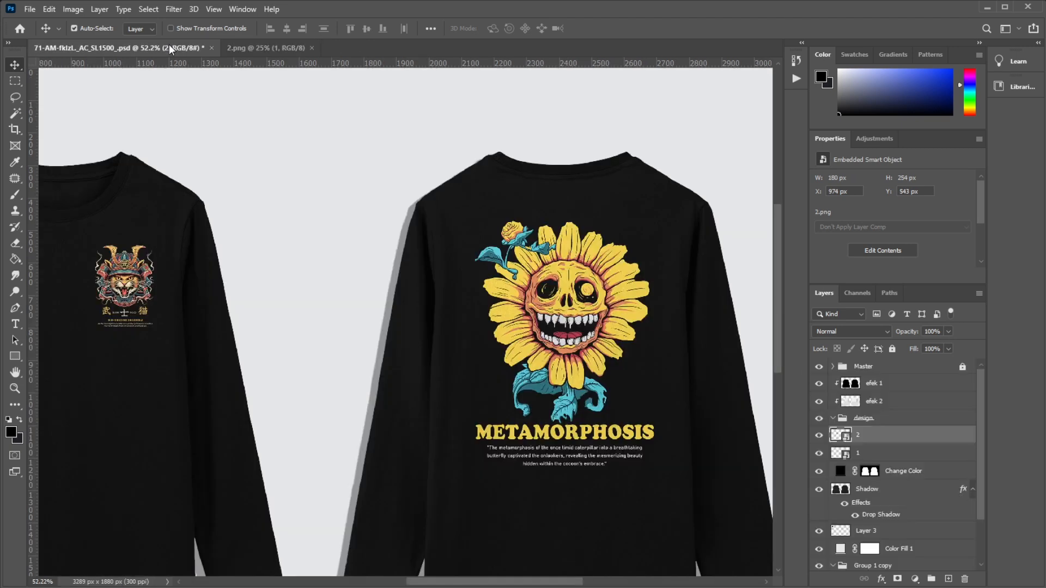
scroll(410, 293, "down", 1)
scroll(147, 295, "up", 2)
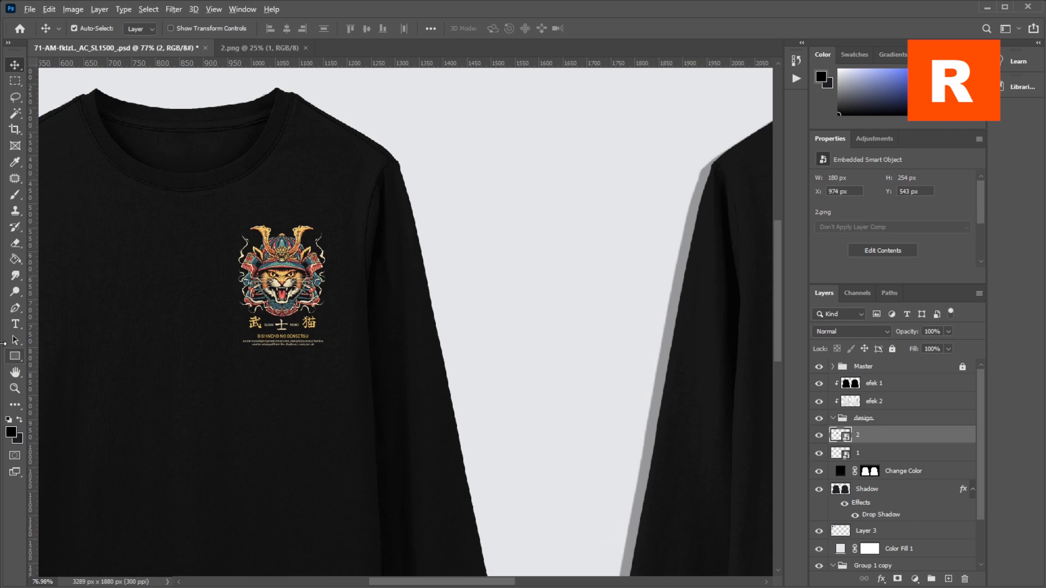
scroll(69, 338, "down", 3)
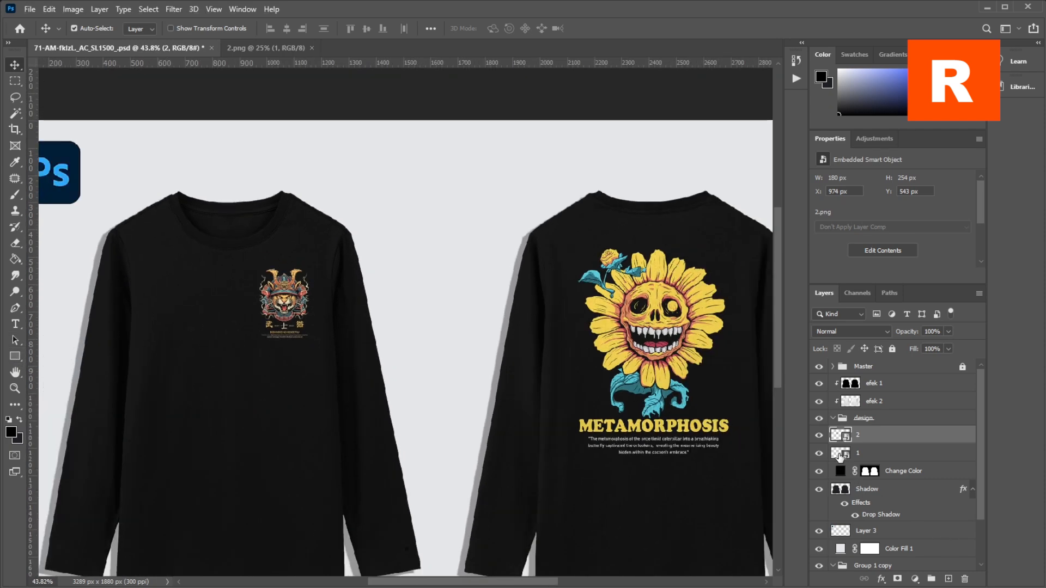
Step: Open the contents of smart object 1 and place 1.png from the regular fit folder over the METAMORPHOSIS artwork
double_click(839, 455)
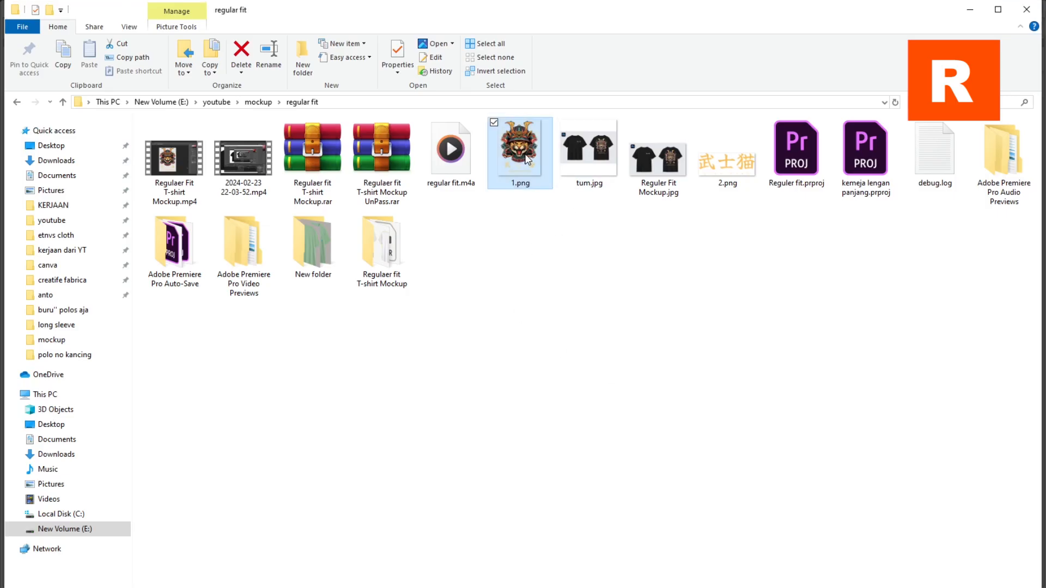
left_click_drag(526, 155, 457, 326)
key("alt+Tab")
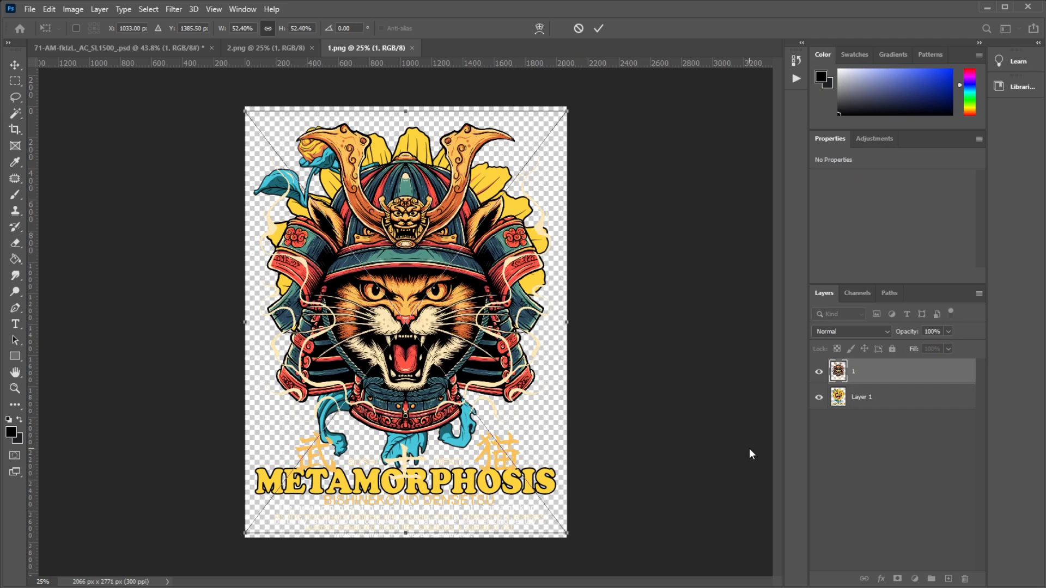
Step: Delete the sunflower Layer 1 from the 1.png contents, save the file and close both smart object documents
left_click(872, 406)
key("Delete")
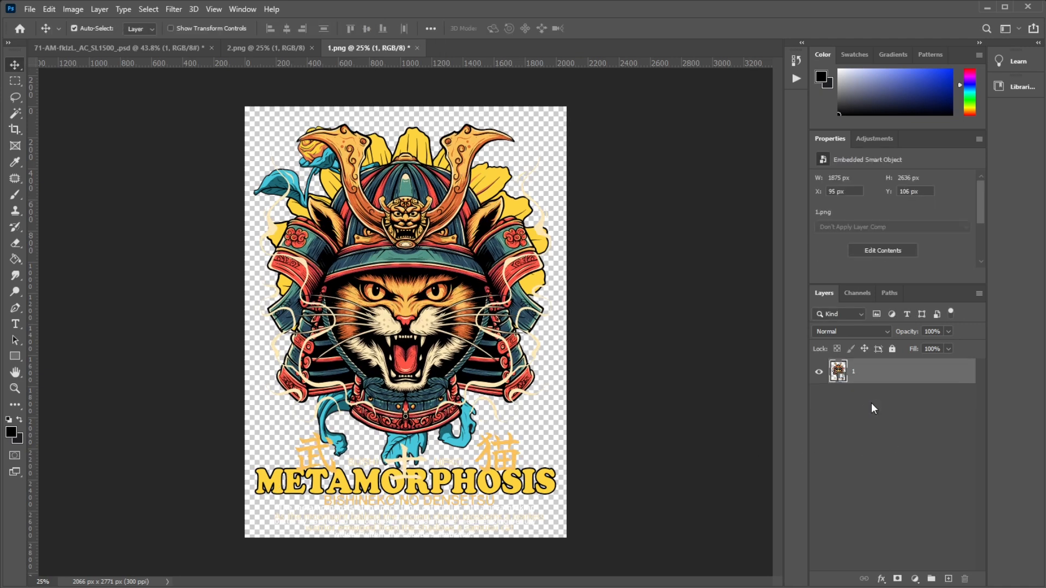
key("ctrl+s")
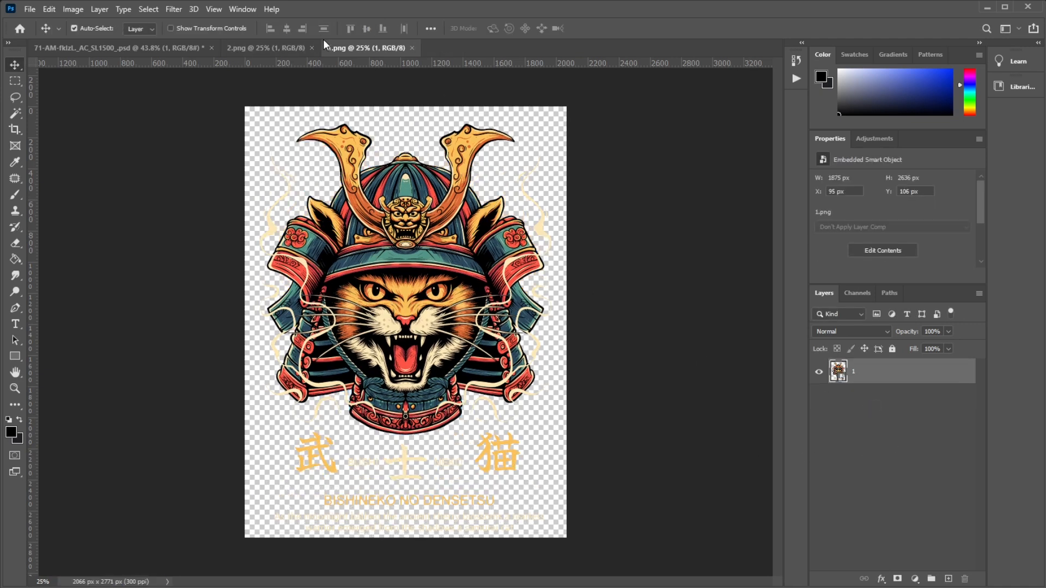
left_click(312, 47)
left_click(310, 47)
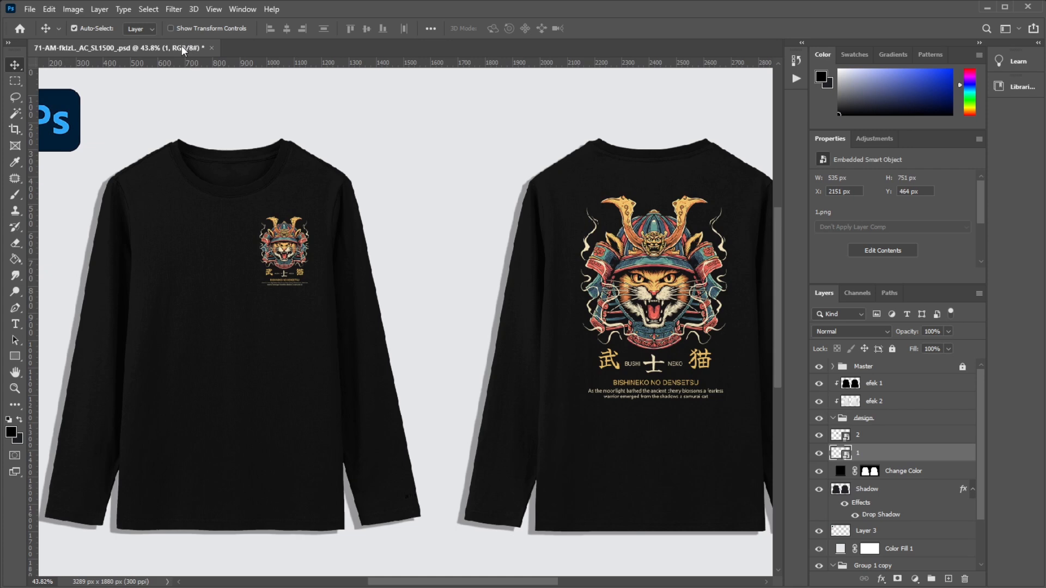
Step: Undo the artwork replacements on the back and front shirts
scroll(331, 545, "down", 3)
scroll(547, 308, "up", 2)
scroll(547, 309, "up", 1)
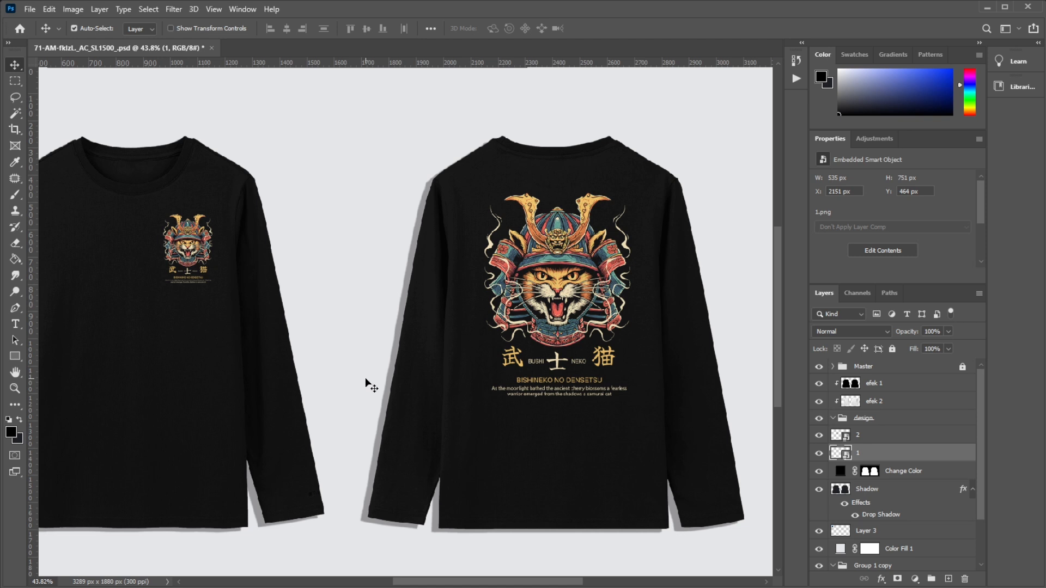
key("ctrl+z")
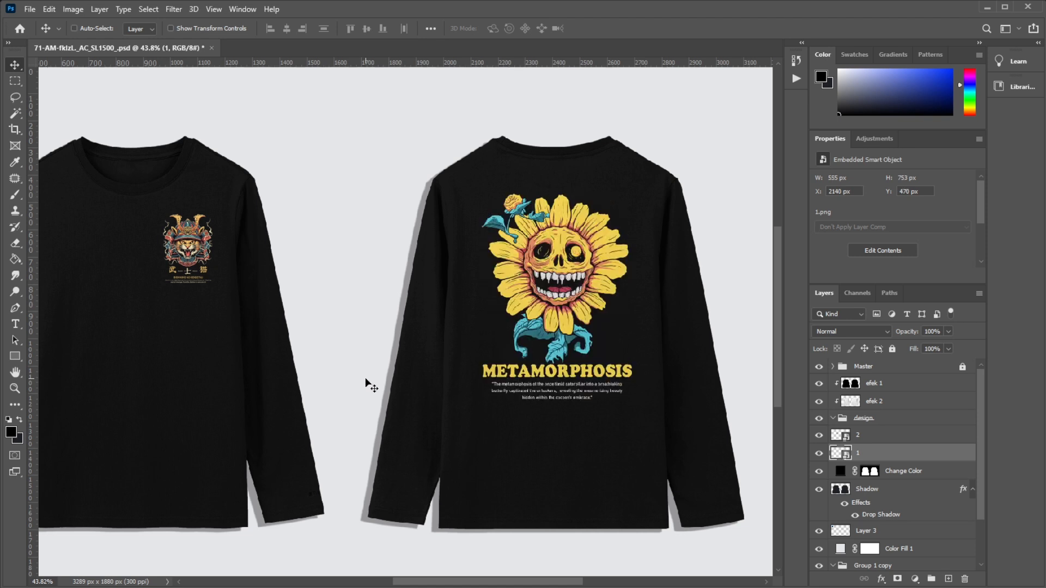
key("ctrl+z")
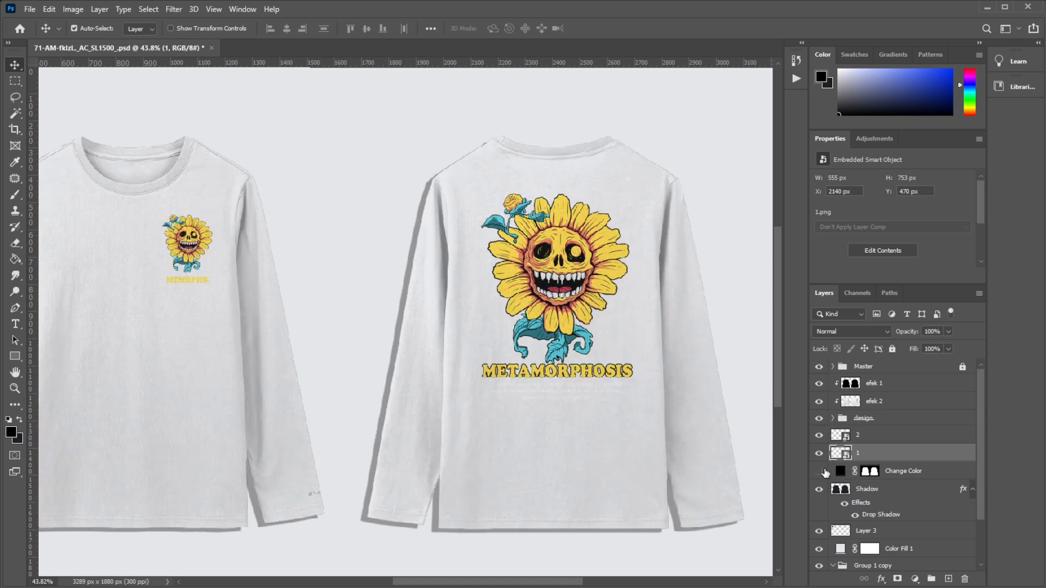
Step: Show the Change Color layer again and set its solid fill colour to black
left_click(819, 471)
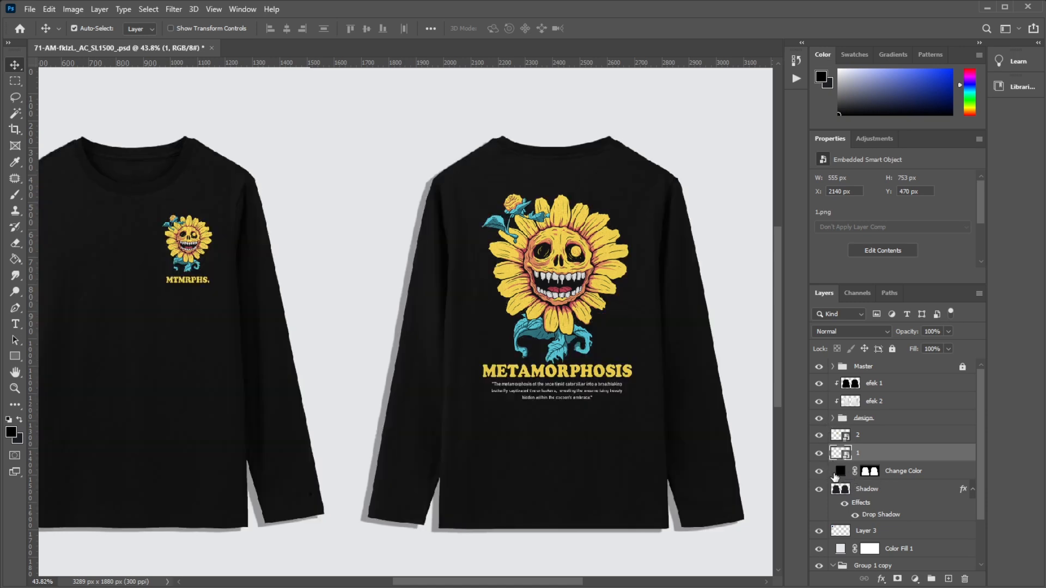
double_click(841, 472)
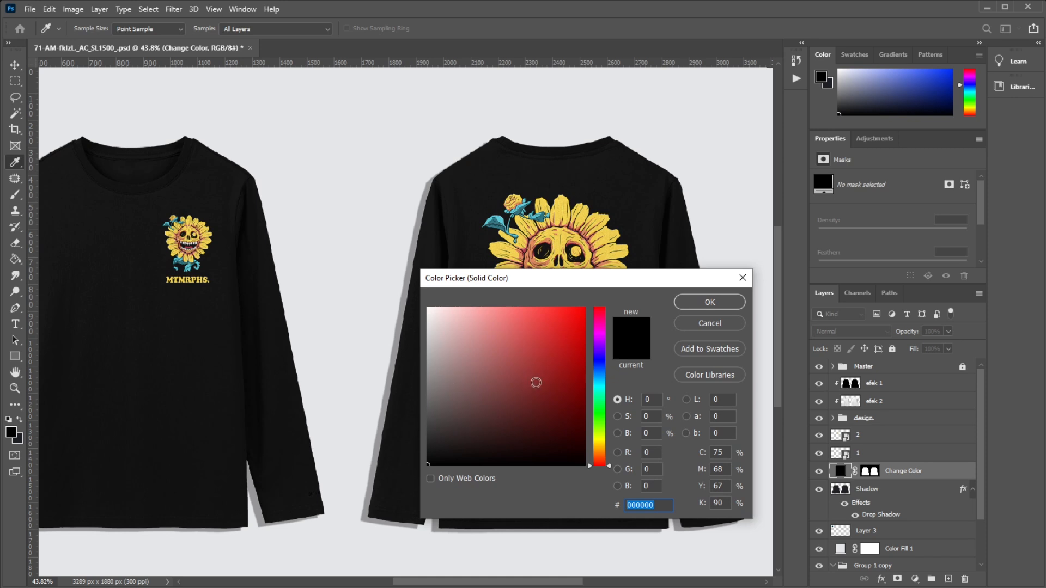
mouse_move(536, 382)
left_mouse_down()
mouse_move(533, 347)
mouse_move(532, 370)
mouse_move(533, 347)
mouse_move(479, 346)
mouse_move(561, 393)
mouse_move(510, 402)
mouse_move(496, 388)
mouse_move(531, 383)
mouse_move(572, 418)
mouse_move(407, 426)
mouse_move(474, 444)
mouse_move(402, 459)
mouse_move(404, 469)
left_mouse_up()
left_click(719, 302)
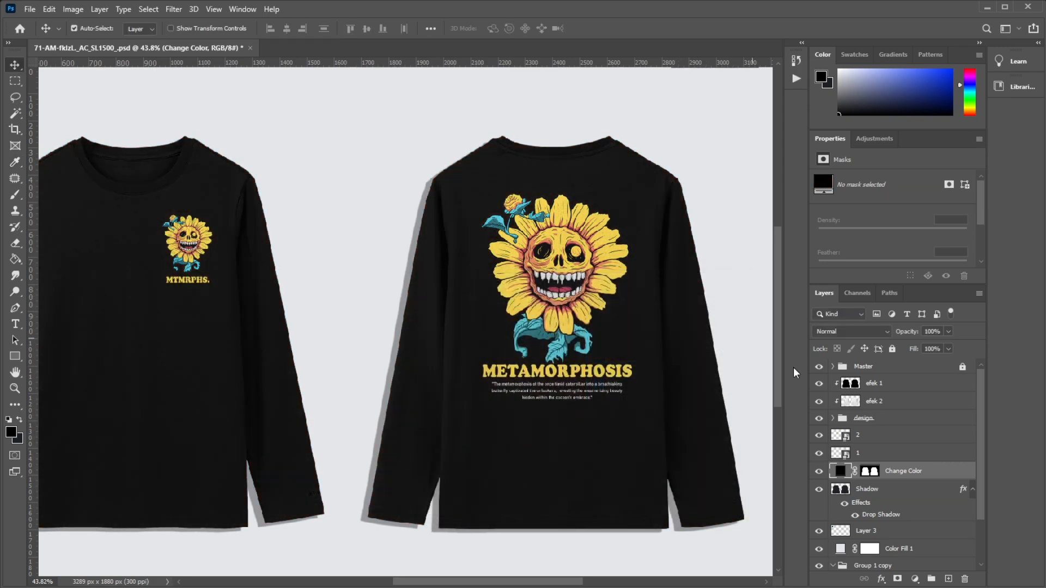
Step: Try a 0° angle for the Shadow layer's drop shadow and cancel the change
left_click(880, 490)
left_click(903, 474)
left_click(880, 512)
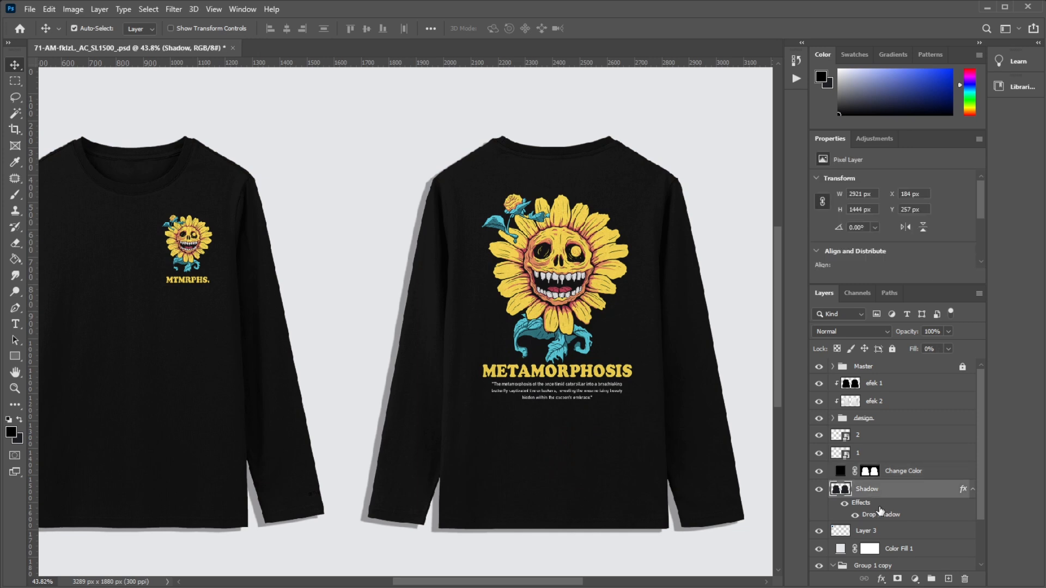
double_click(875, 516)
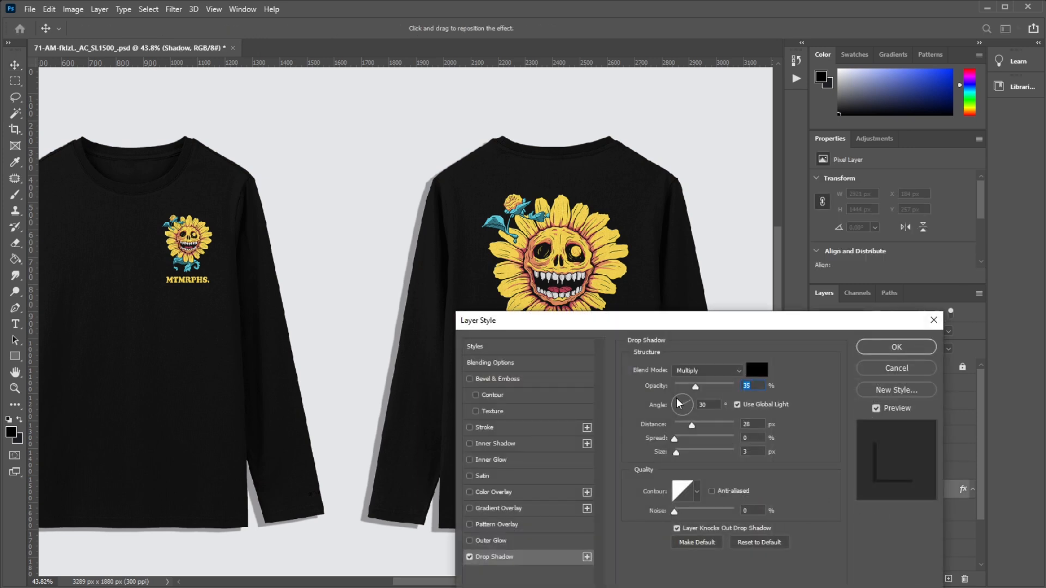
left_click_drag(678, 403, 708, 405)
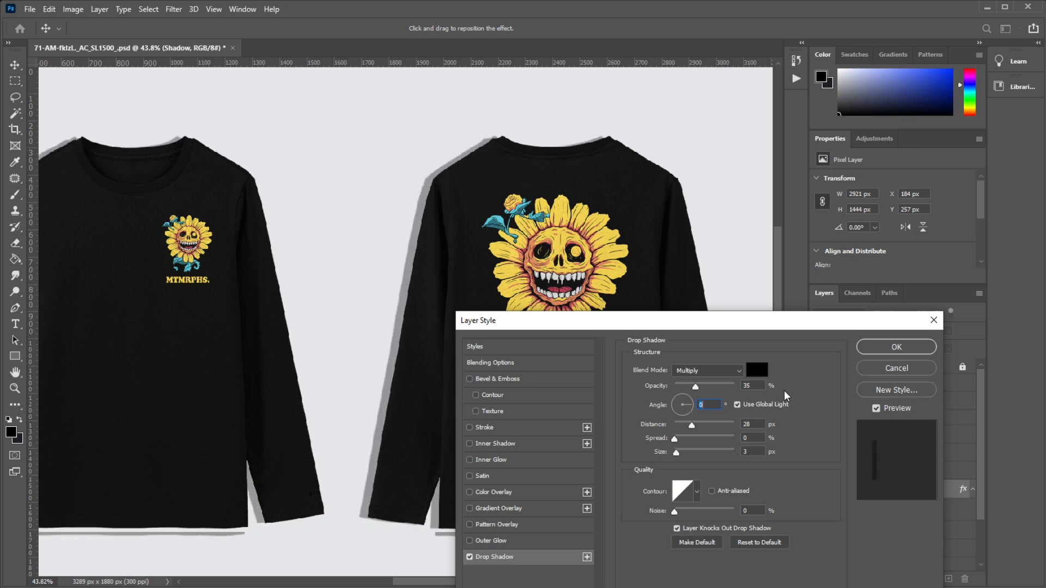
left_click(879, 371)
Step: Collapse the Group 1 copy layer group and delete it
scroll(874, 548, "down", 1)
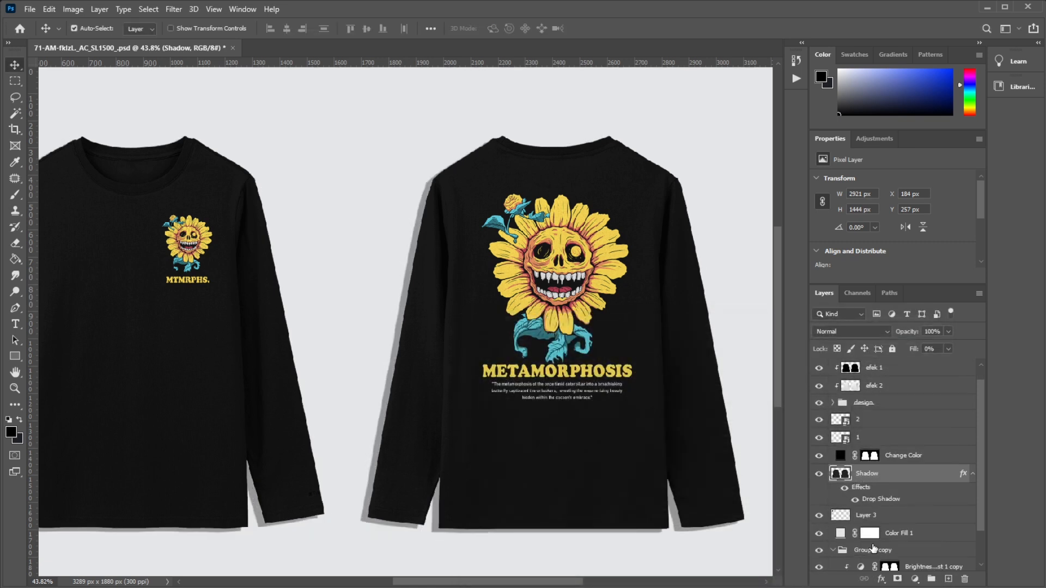
scroll(873, 548, "down", 2)
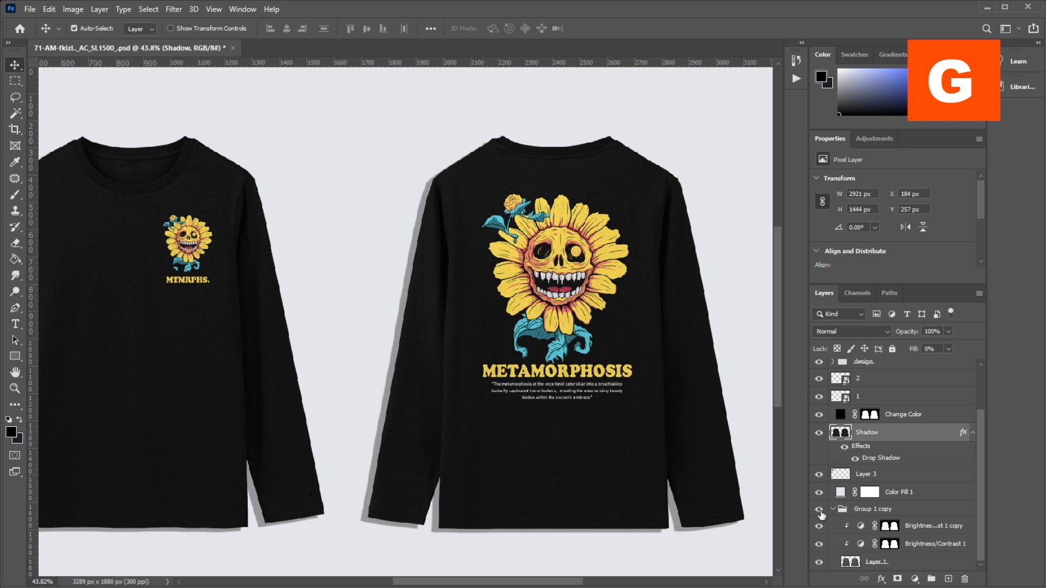
left_click(836, 515)
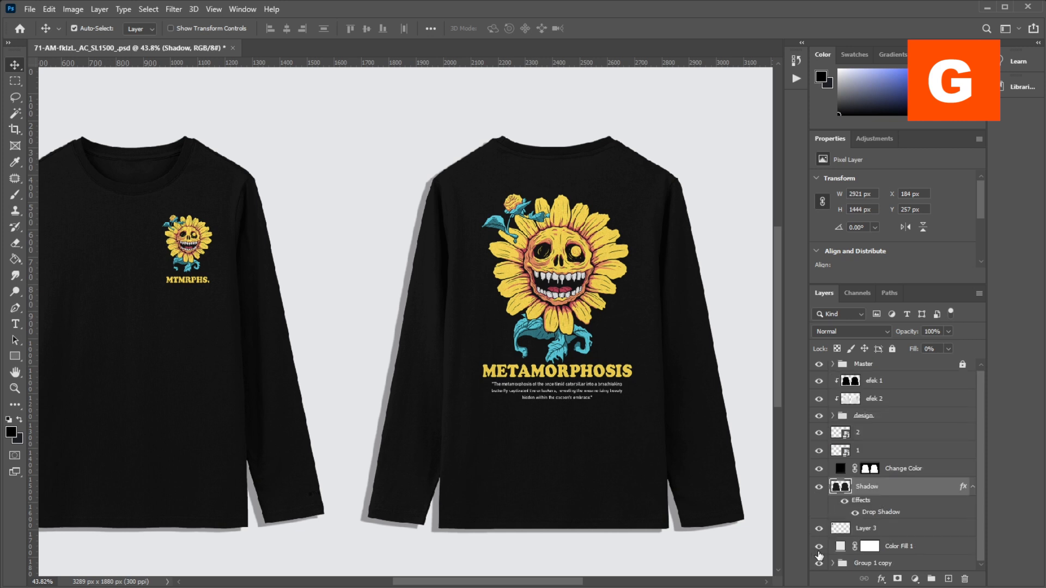
left_click(887, 565)
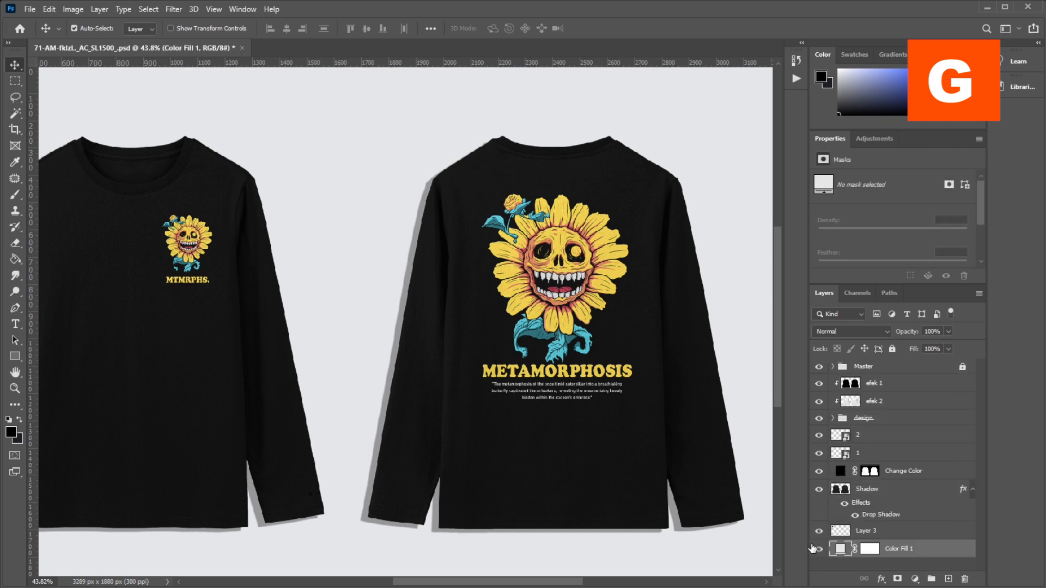
Step: Try white (ffffff) as the background colour of the Color Fill 1 layer and cancel the change
left_click(834, 550)
double_click(839, 550)
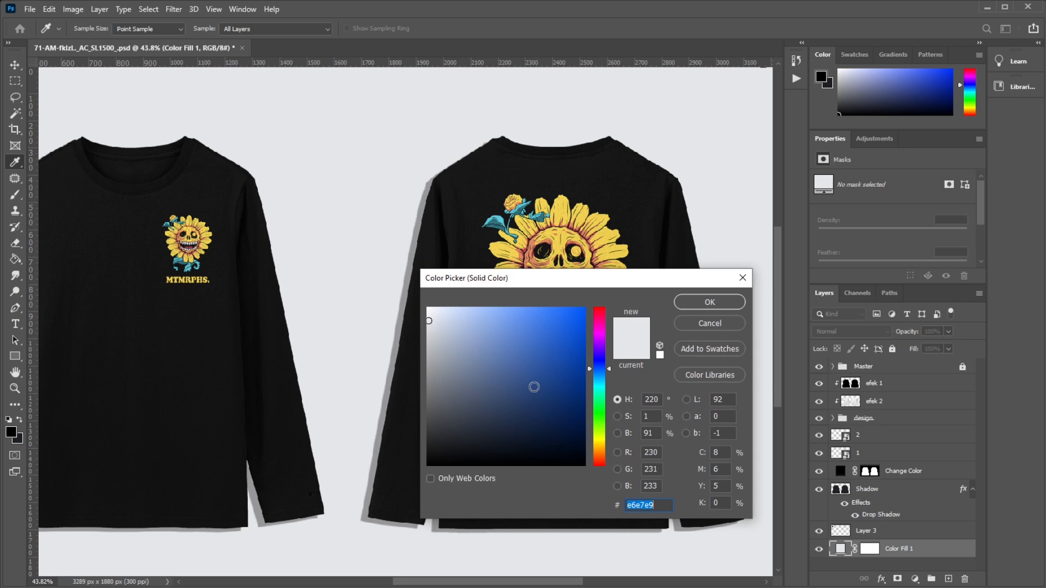
left_click_drag(534, 387, 422, 303)
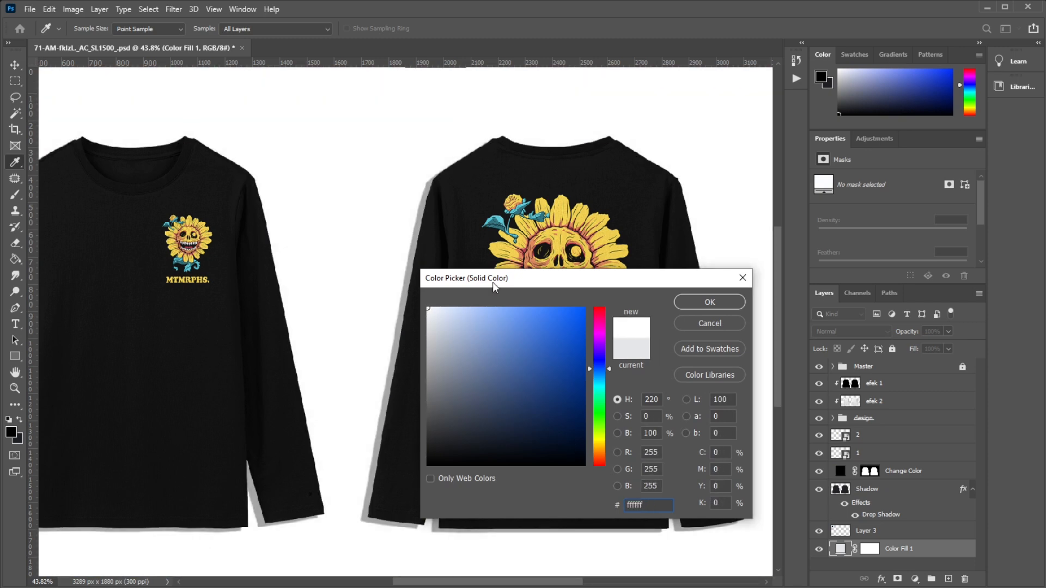
left_click(716, 325)
Step: Hide the Color Fill 1 and Layer 3 layers to preview the shirts on transparency, and show both layers again
left_click(820, 551)
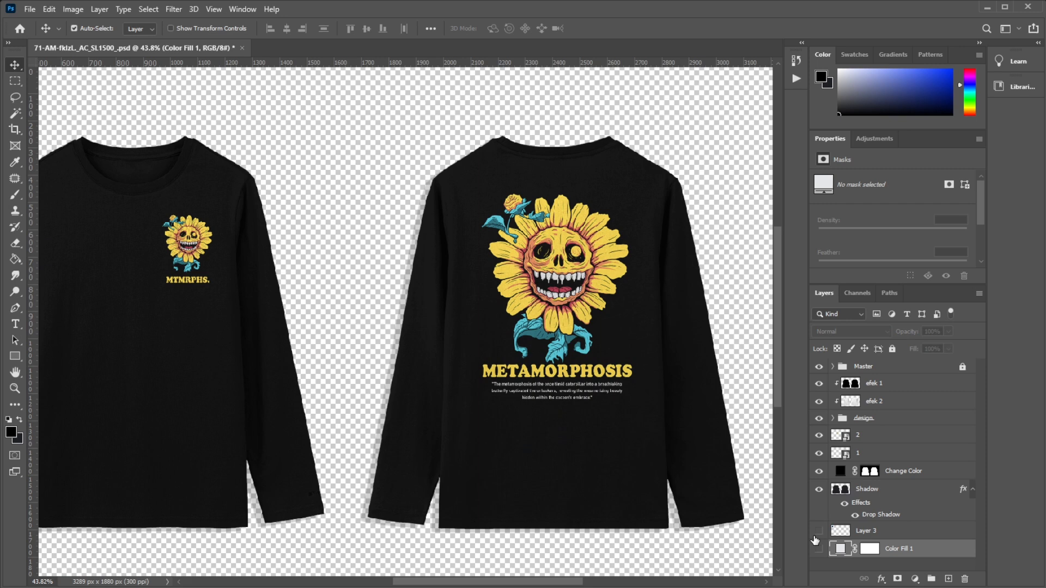
scroll(712, 281, "down", 5)
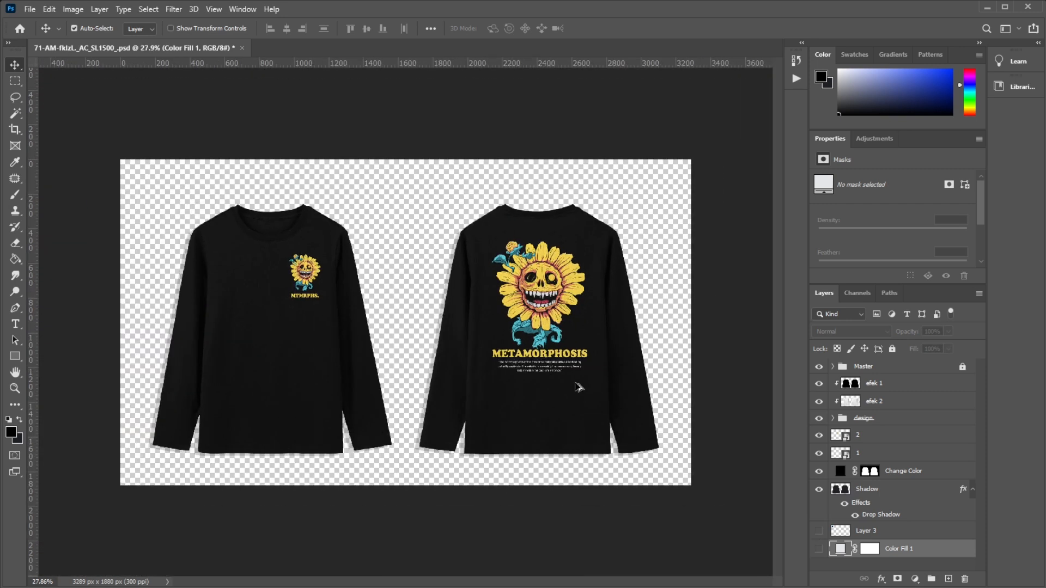
scroll(370, 371, "up", 5)
scroll(349, 333, "down", 3)
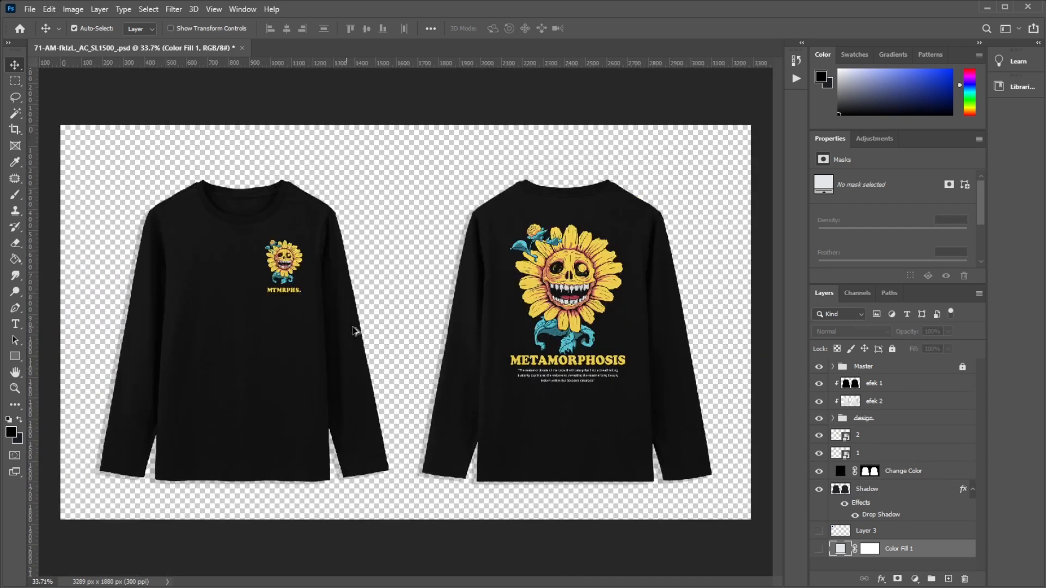
left_click(819, 550)
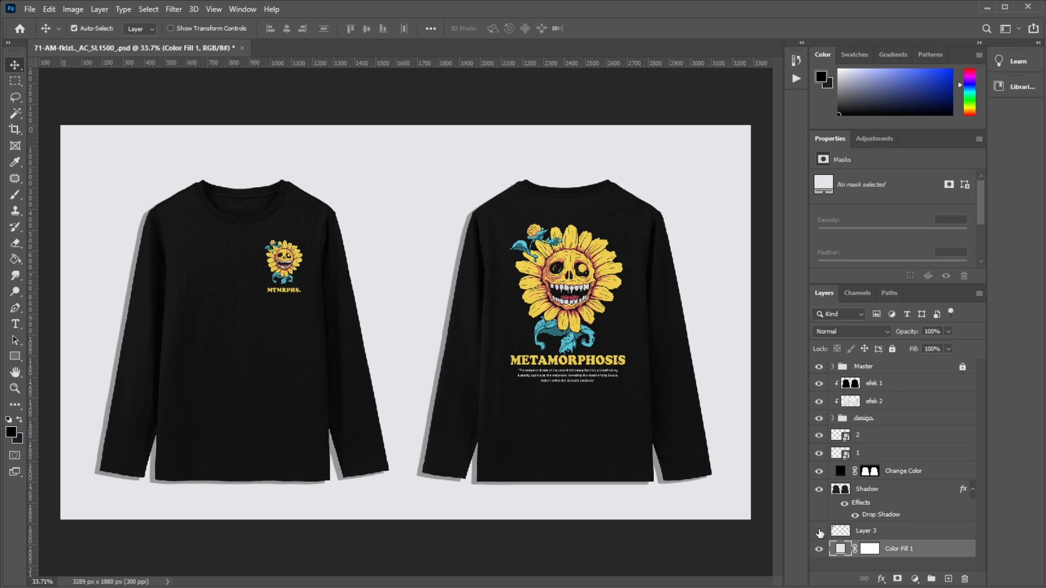
left_click(819, 532)
key("super")
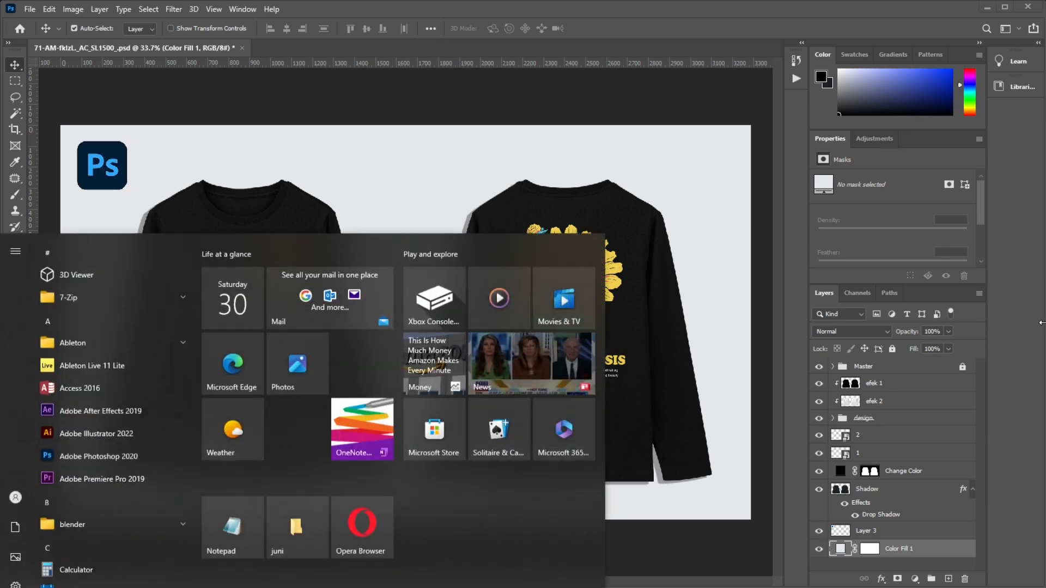
key("super")
scroll(282, 237, "up", 3)
scroll(53, 183, "up", 4)
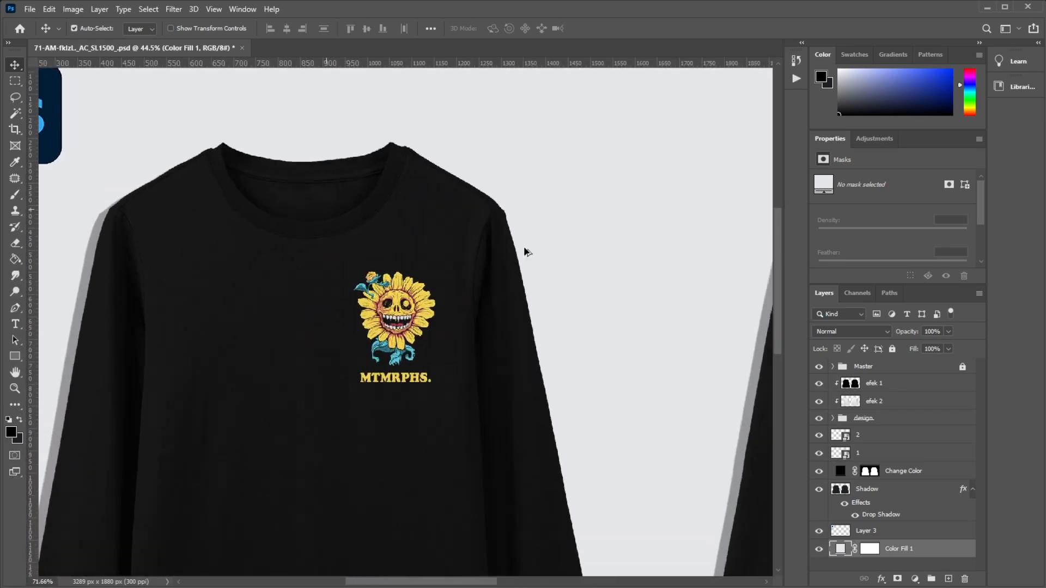
scroll(658, 215, "down", 4)
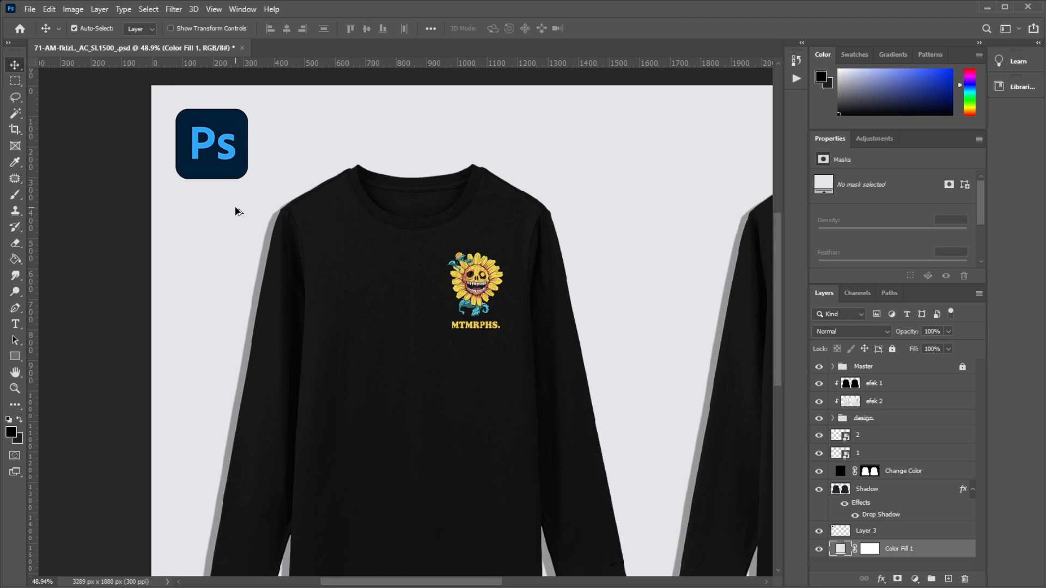
scroll(239, 215, "down", 2)
scroll(228, 275, "down", 1)
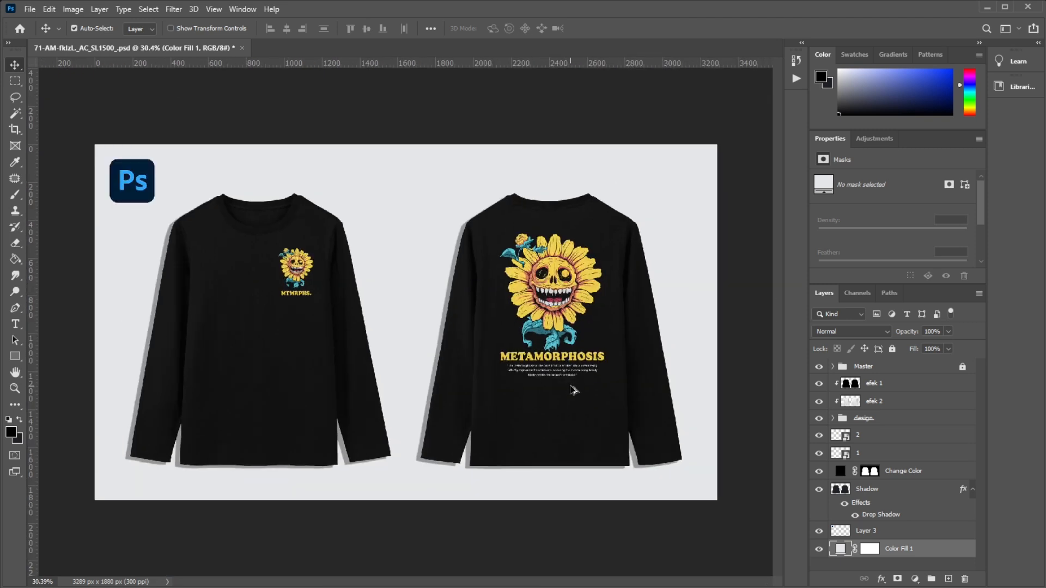
Step: Open the contents of smart object 2, the artwork on the front shirt
left_click(868, 454)
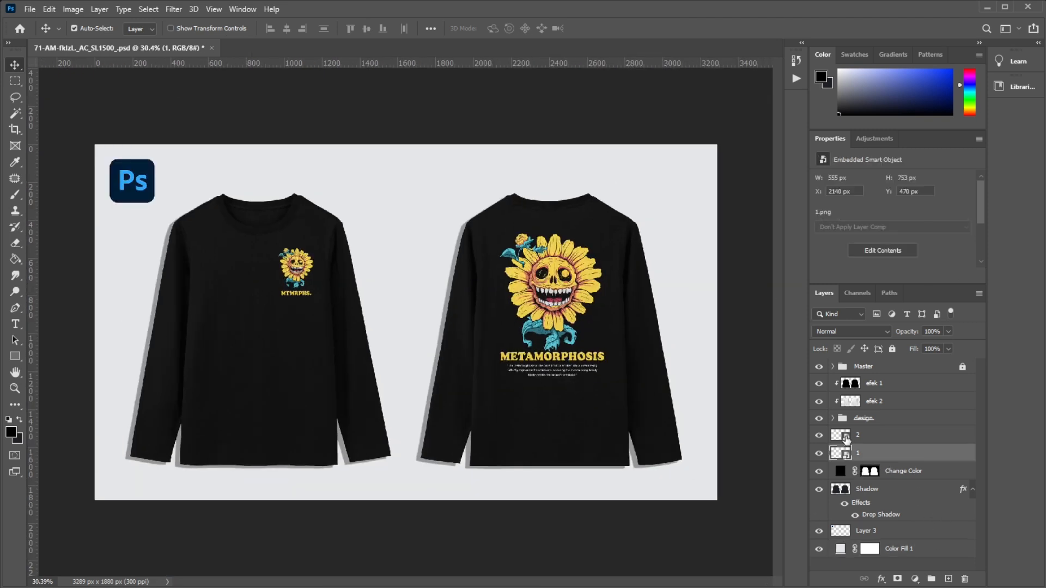
left_click(842, 435)
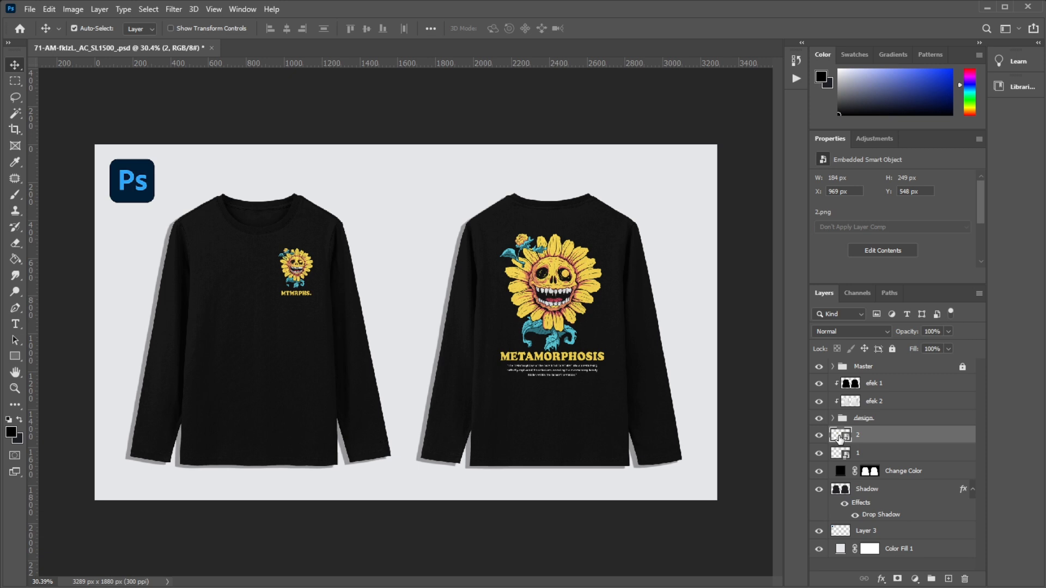
double_click(839, 436)
scroll(383, 563, "down", 1)
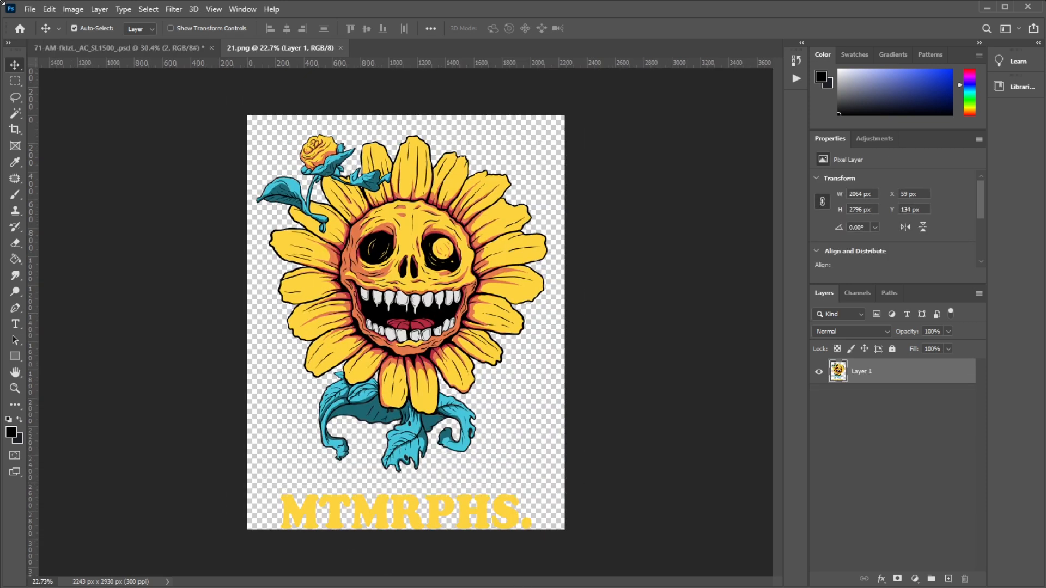
Step: Select the MTMRPHS. text with a rectangular marquee and copy it onto its own layer
left_click(15, 82)
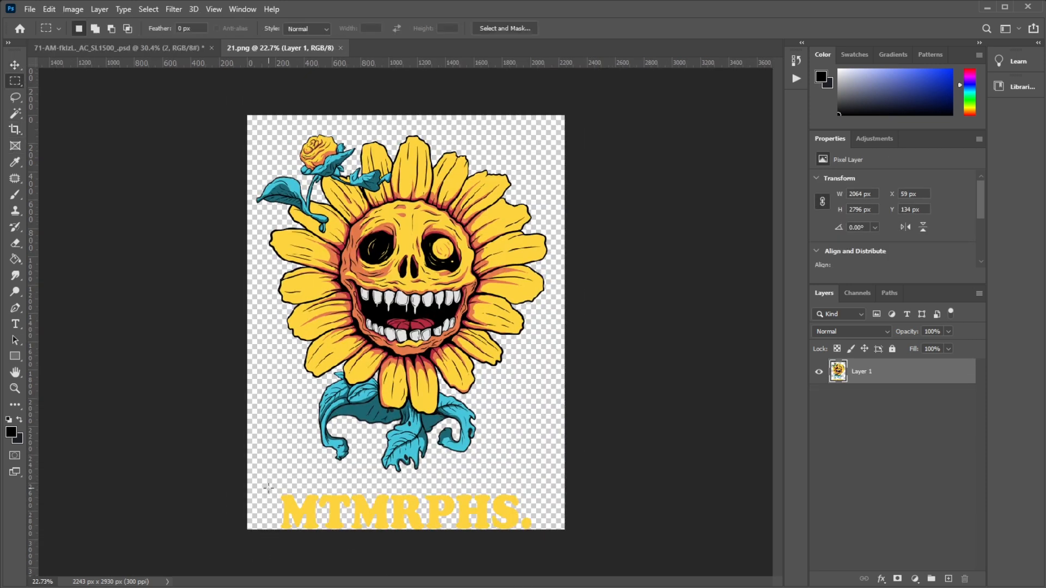
left_click_drag(268, 486, 587, 569)
key("ctrl+j")
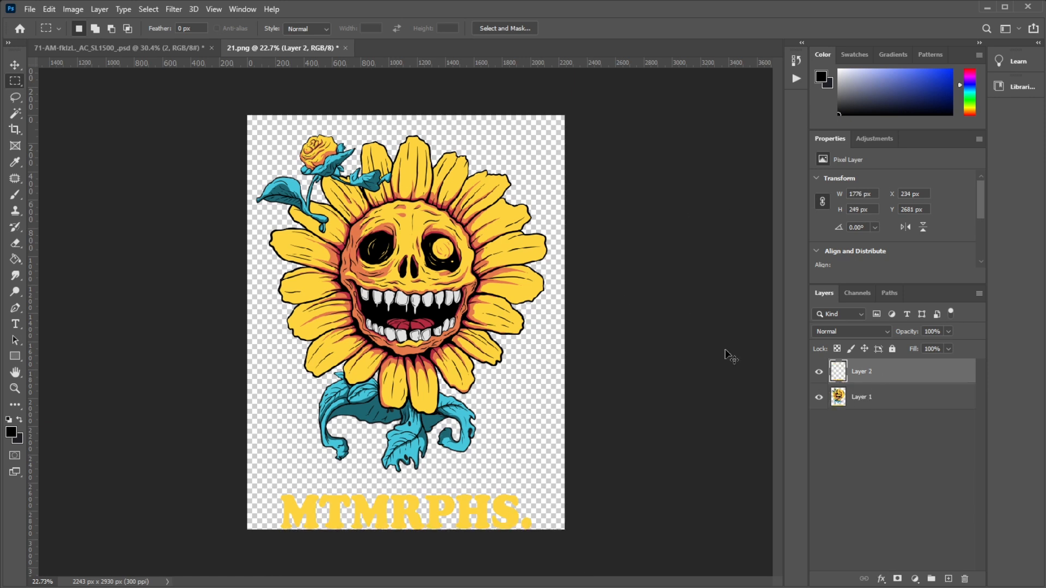
Step: Paste the MTMRPHS. text into the shirt mockup document and place it across the front shirt at about X 81 px, Y 898 px
left_click(129, 48)
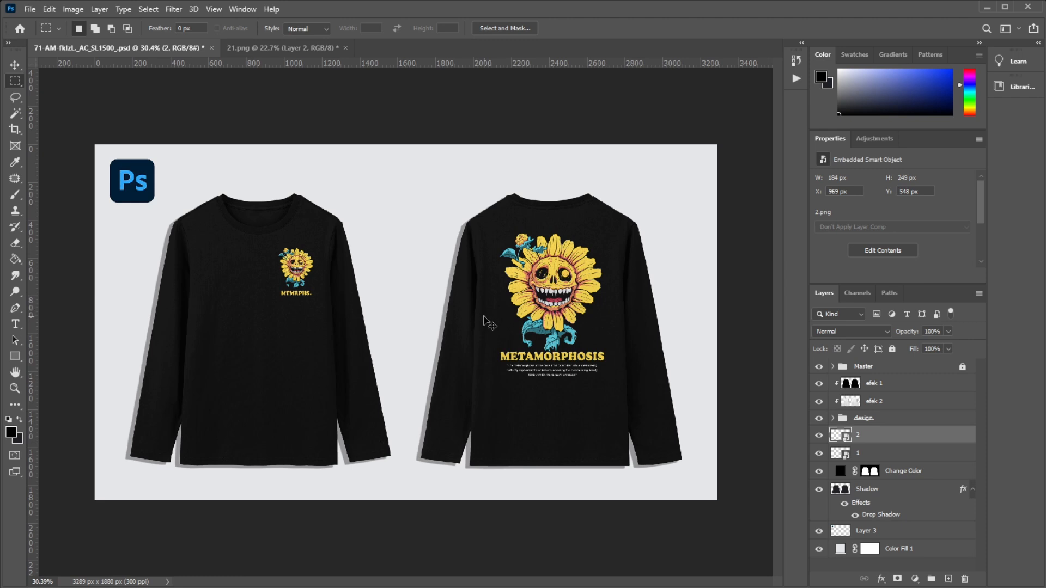
key("ctrl+v")
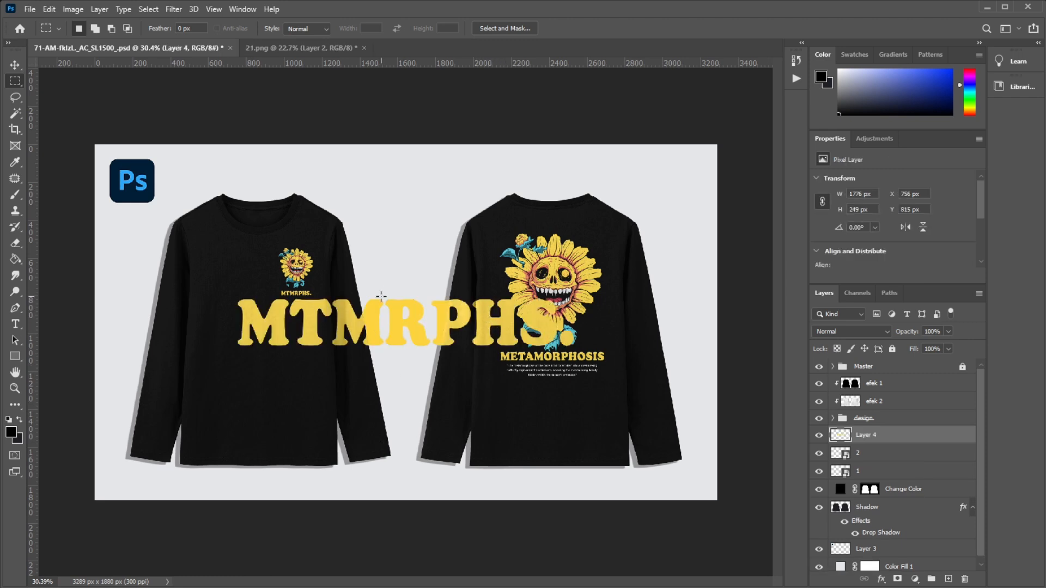
key("v")
left_click_drag(376, 318, 328, 293)
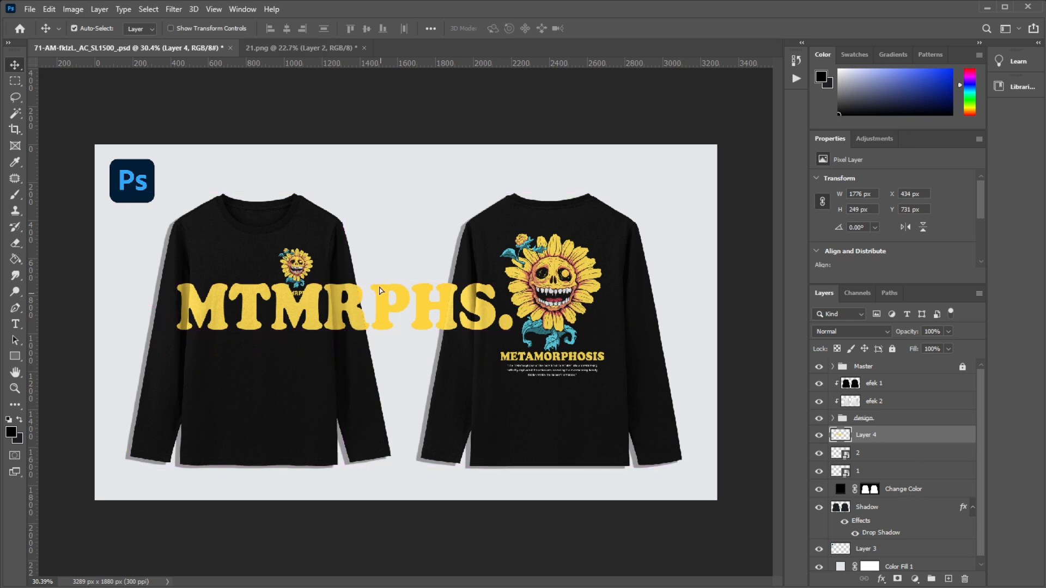
left_click_drag(387, 297, 448, 183)
scroll(103, 293, "up", 3)
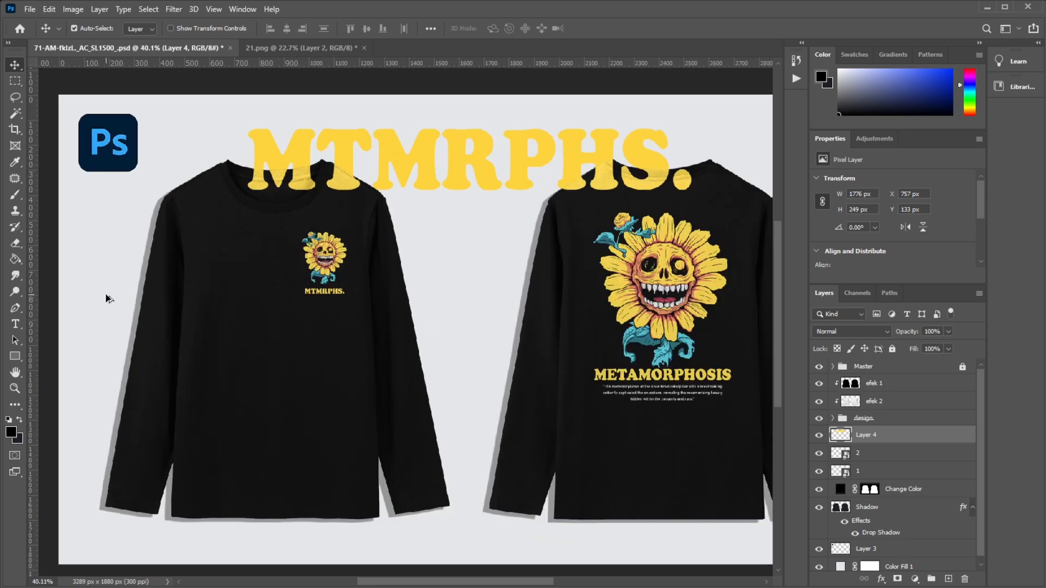
scroll(551, 214, "down", 1)
scroll(551, 213, "down", 3)
scroll(120, 284, "up", 3)
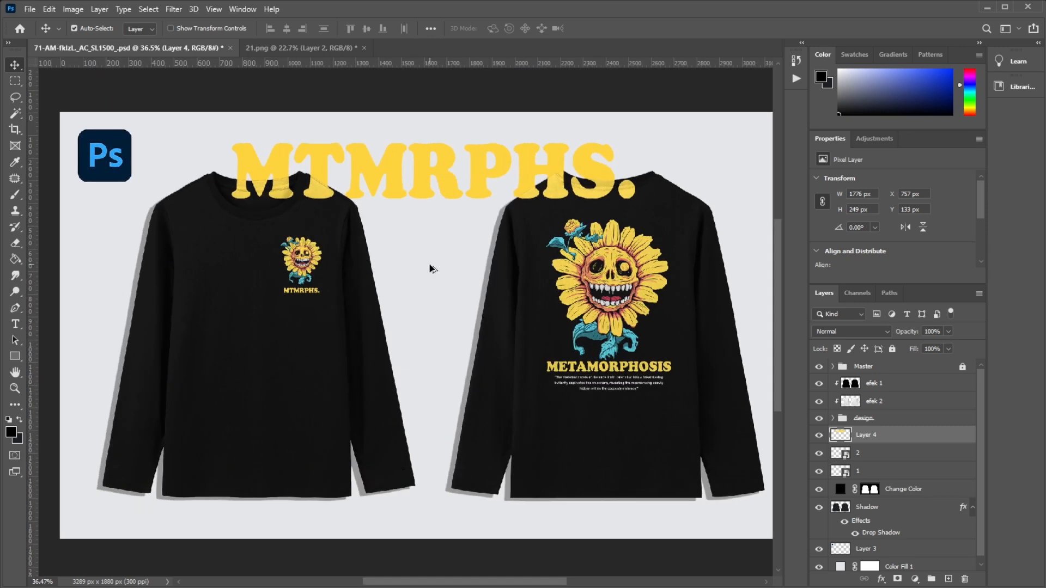
left_click_drag(403, 166, 252, 340)
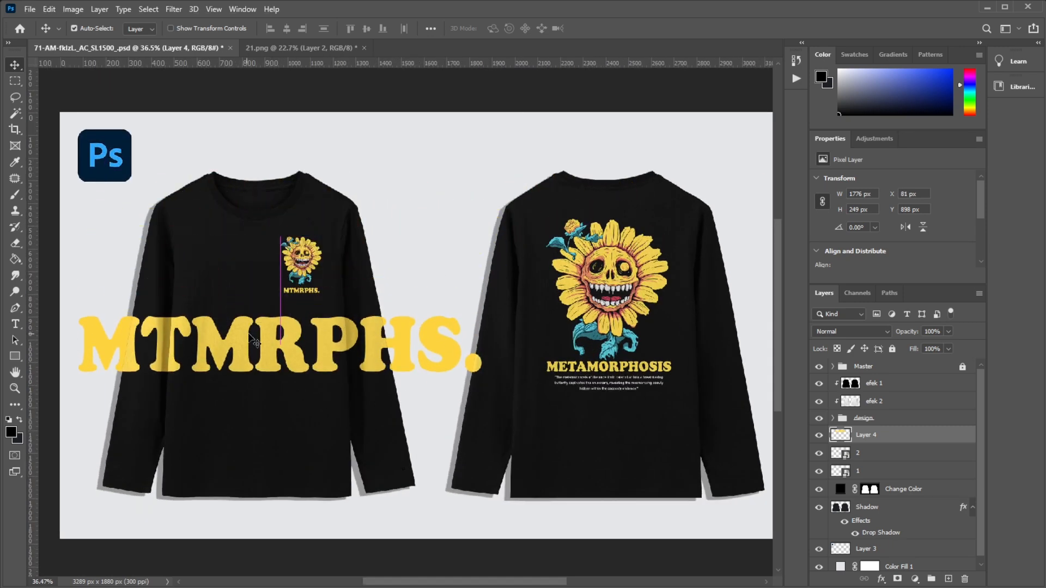
Step: Try converting the pasted text to a smart object scaled to 46.44% and rotated -82.45°, and undo it
right_click(892, 439)
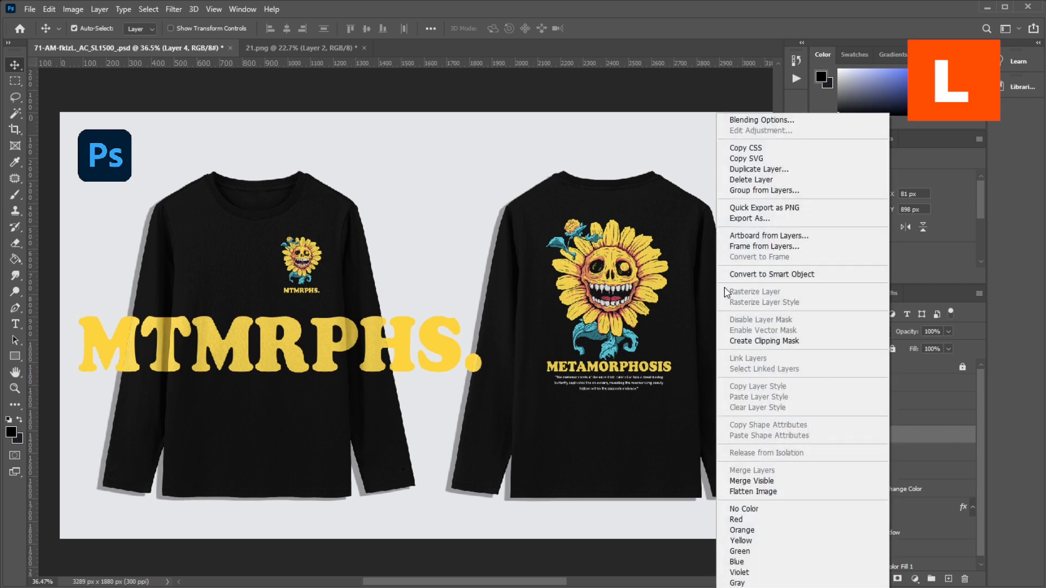
left_click(754, 275)
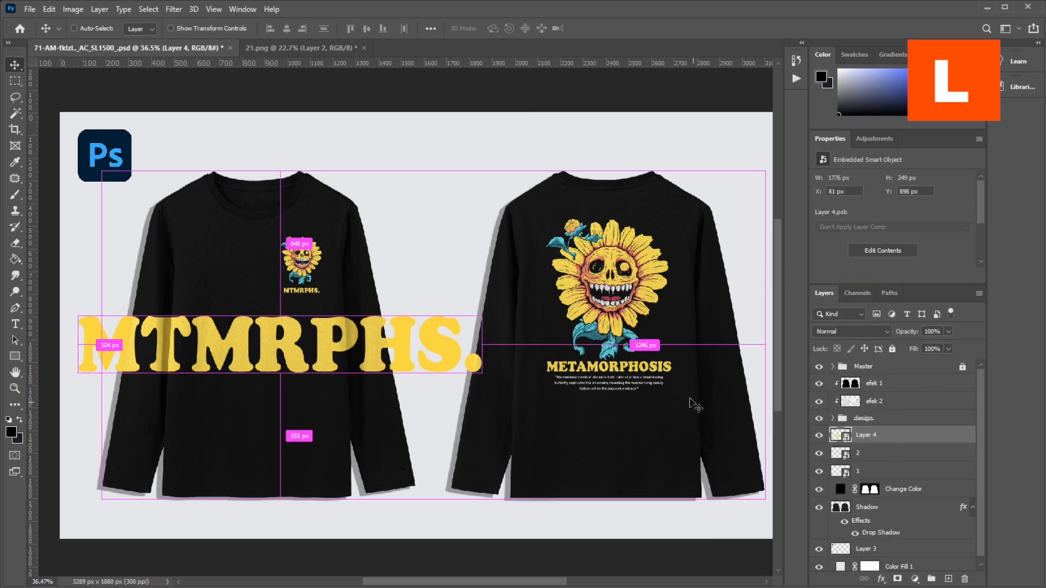
key("ctrl+t")
left_click_drag(501, 315, 285, 173)
left_click_drag(339, 152, 301, 256)
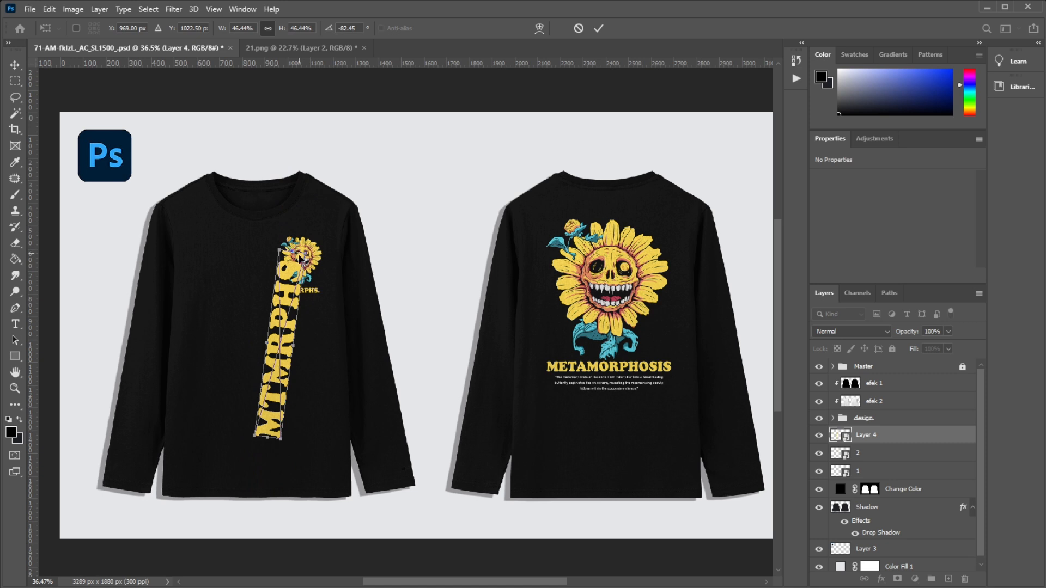
key("Escape")
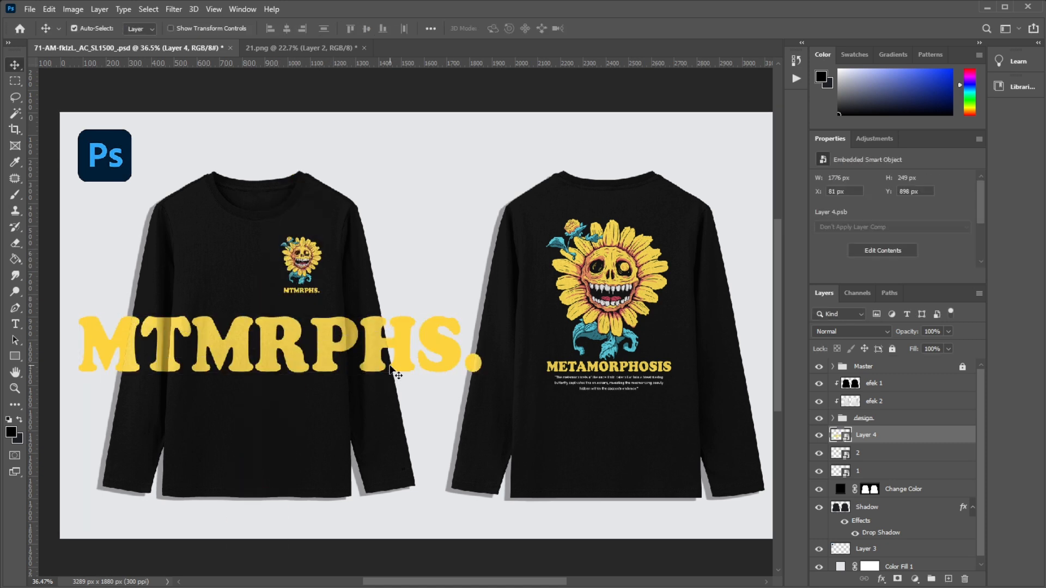
key("ctrl")
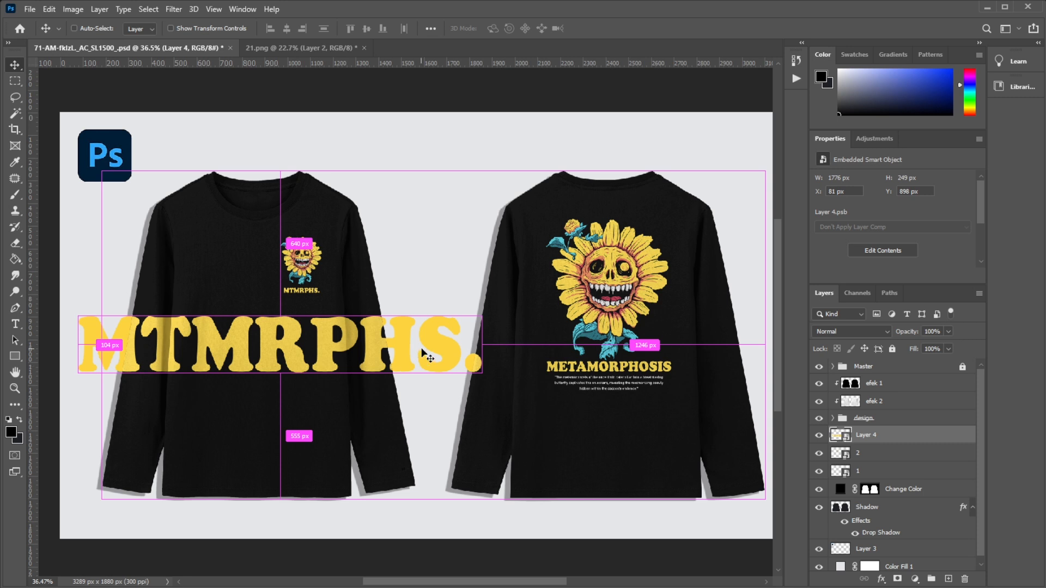
key("ctrl+z")
Step: Duplicate the pasted MTMRPHS. text layer and hide the duplicate
key("ctrl+j")
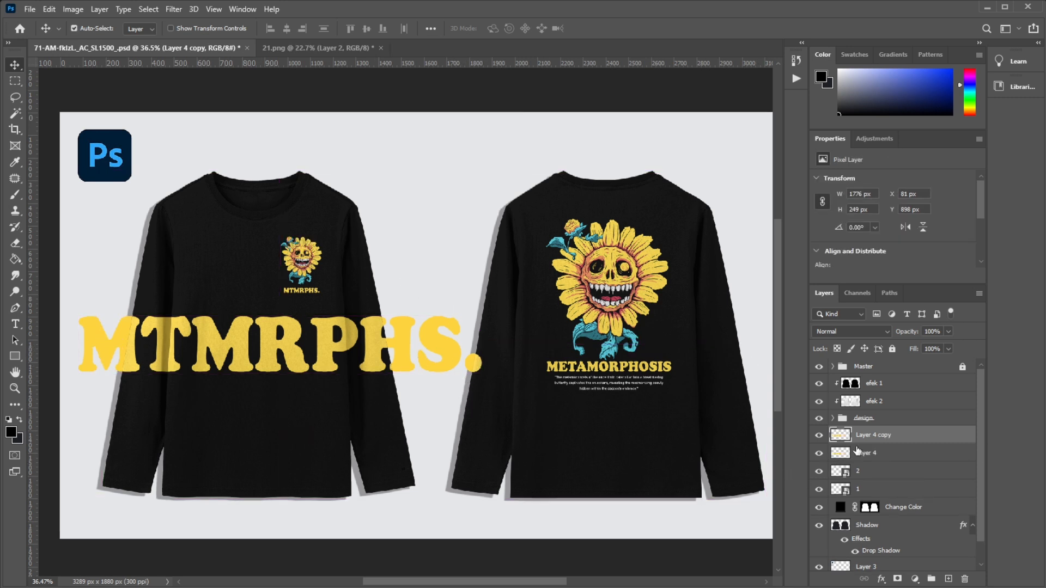
left_click(819, 435)
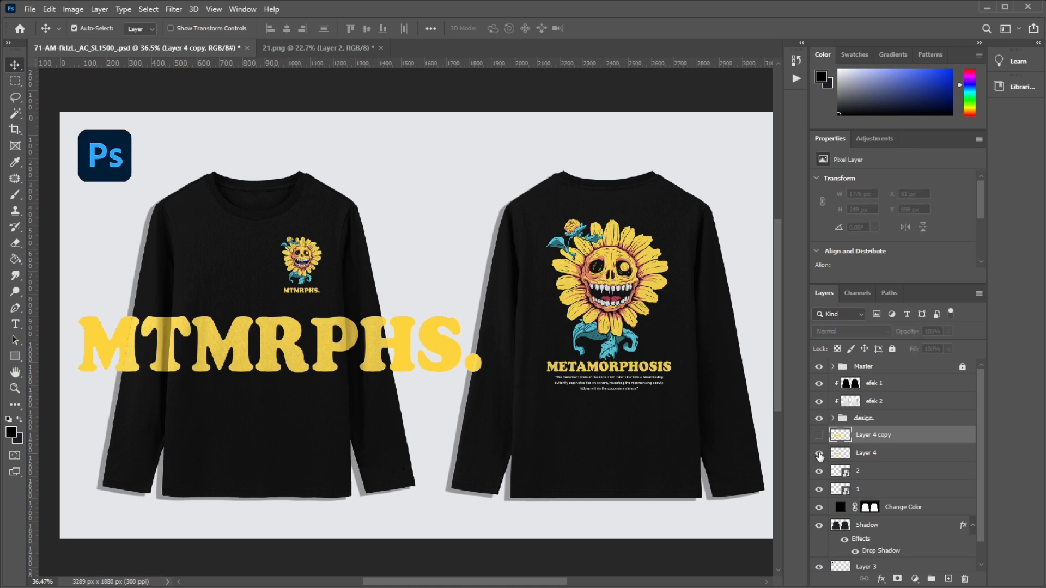
Step: Convert Layer 4, the visible MTMRPHS. text, to a smart object
left_click(883, 458)
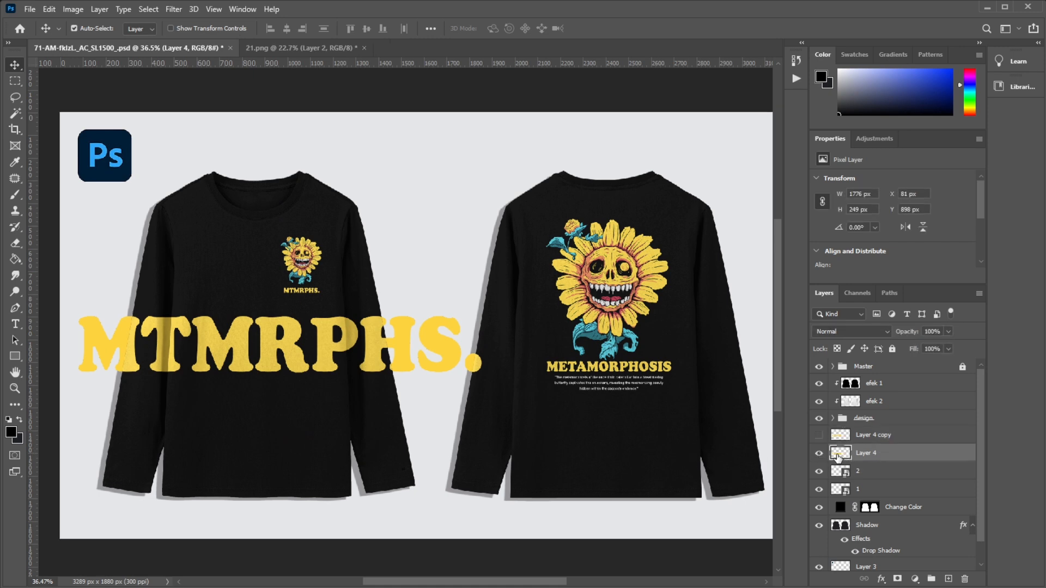
right_click(884, 457)
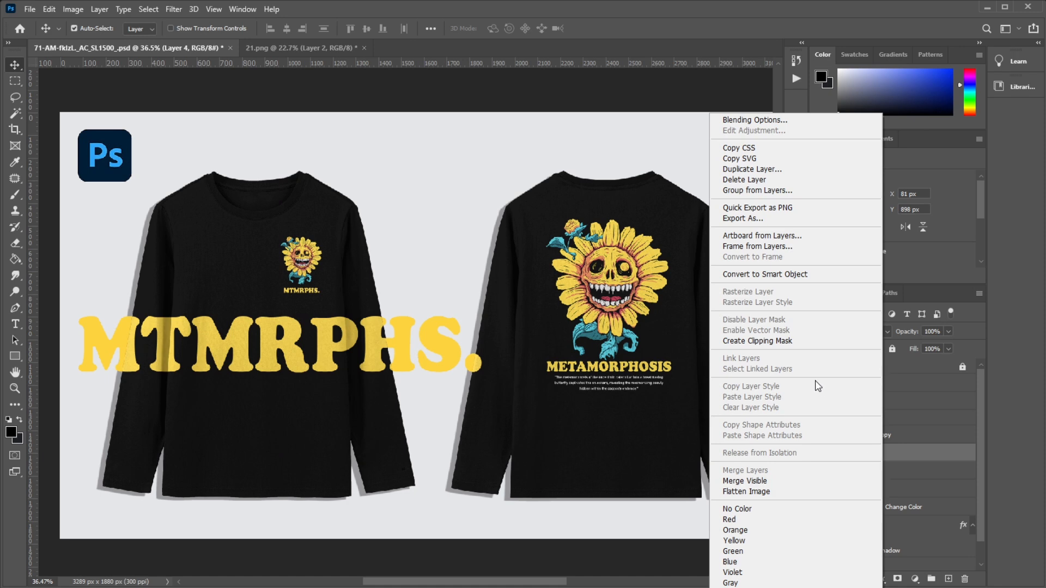
left_click(779, 275)
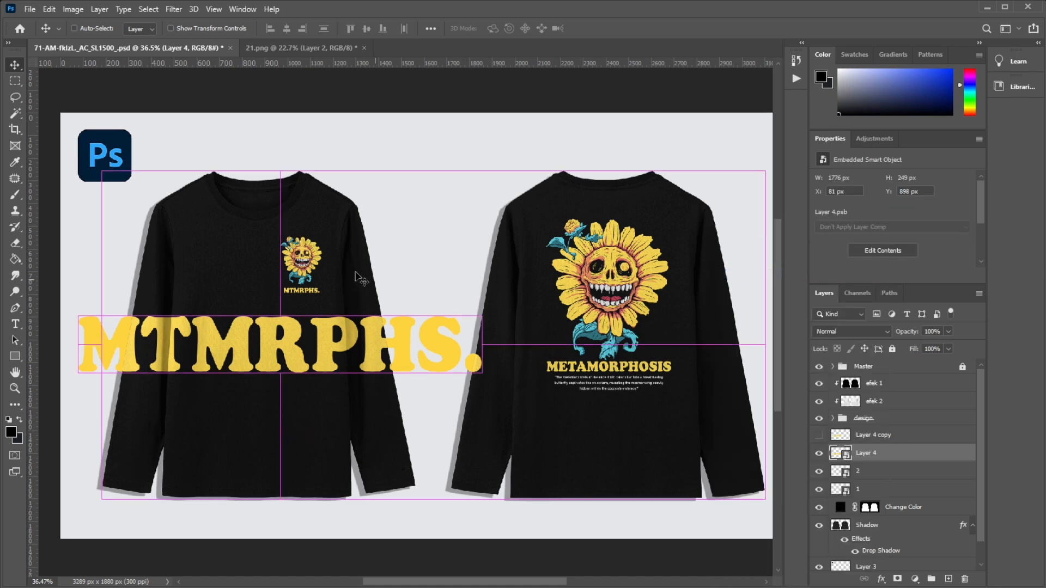
Step: Scale the MTMRPHS. text to 46.64%, rotate it to -80.80° and place it along the front shirt's left-hand sleeve
key("ctrl+t")
left_click_drag(479, 312, 136, 300)
scroll(134, 305, "up", 5)
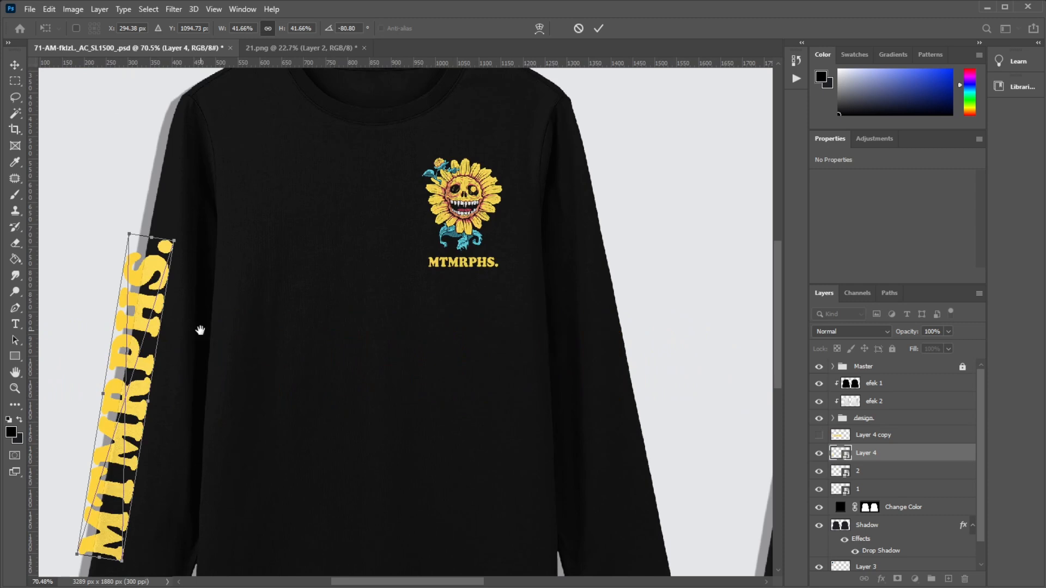
left_click_drag(200, 330, 319, 311)
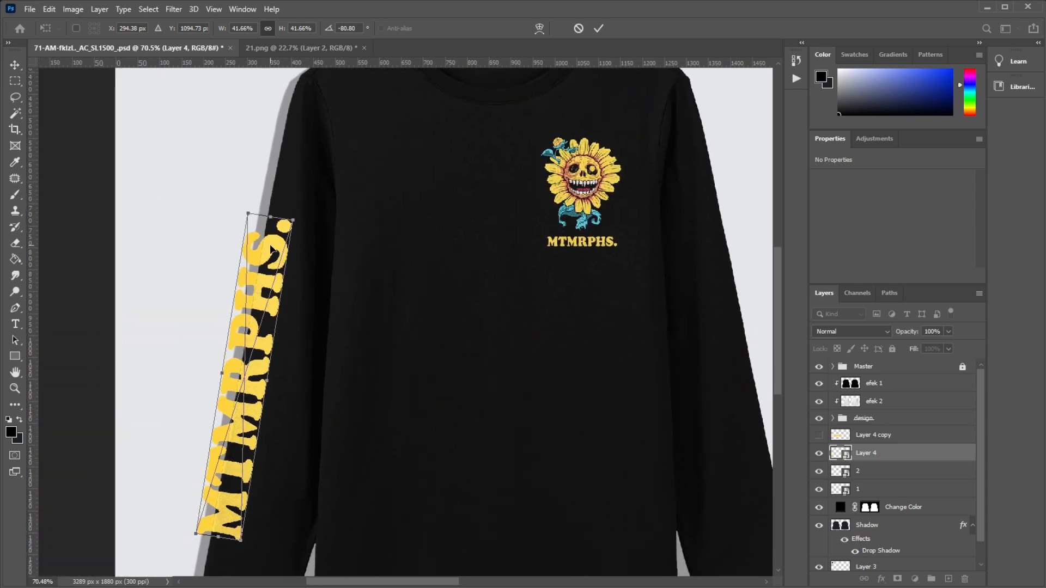
left_click_drag(283, 236, 302, 181)
key("ctrl+z")
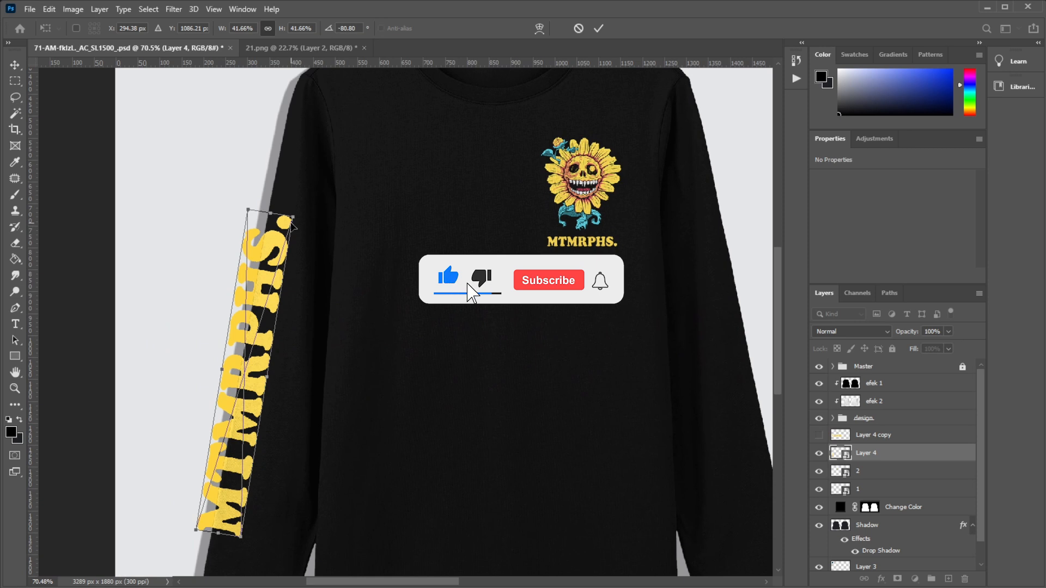
left_click_drag(293, 217, 307, 177)
left_click_drag(288, 250, 277, 258)
scroll(238, 297, "down", 5)
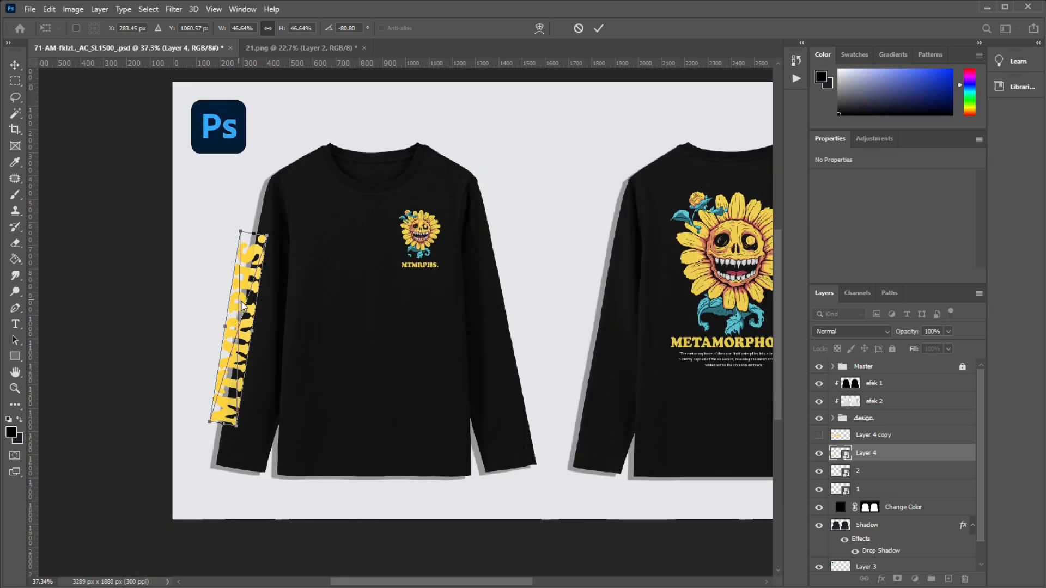
left_click(875, 454)
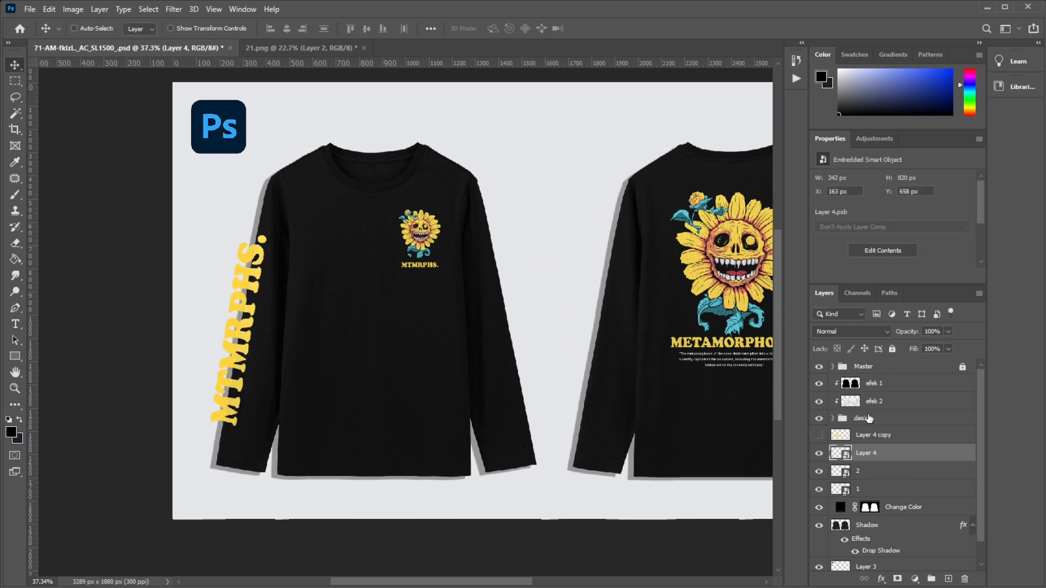
Step: Mask the sleeve text in Layer 4 to the shirt outline, using the efek 1 layer's shape as the selection
left_click(851, 384, "ctrl")
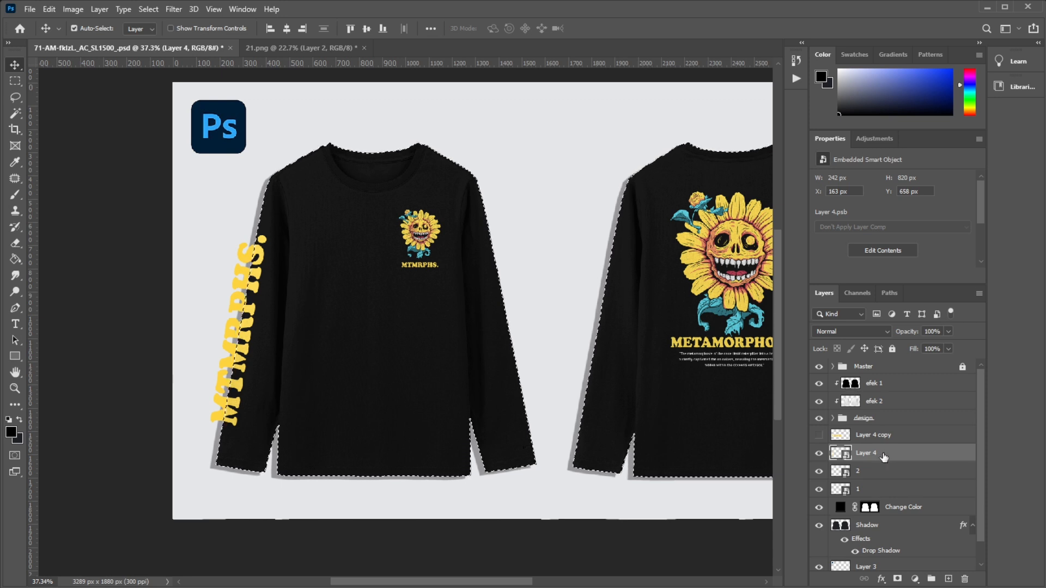
left_click(897, 579)
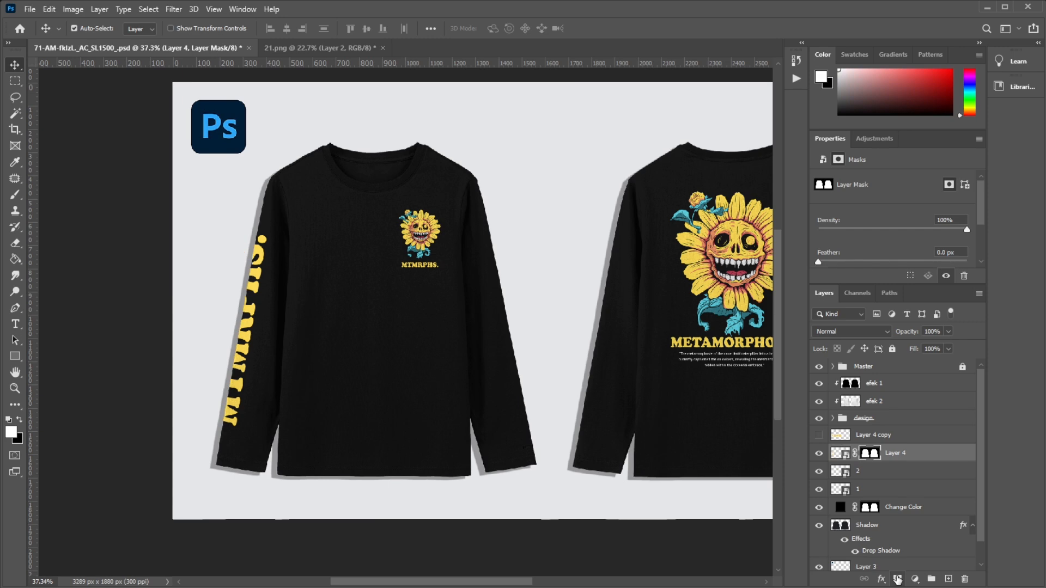
scroll(214, 371, "up", 3)
scroll(224, 462, "down", 3)
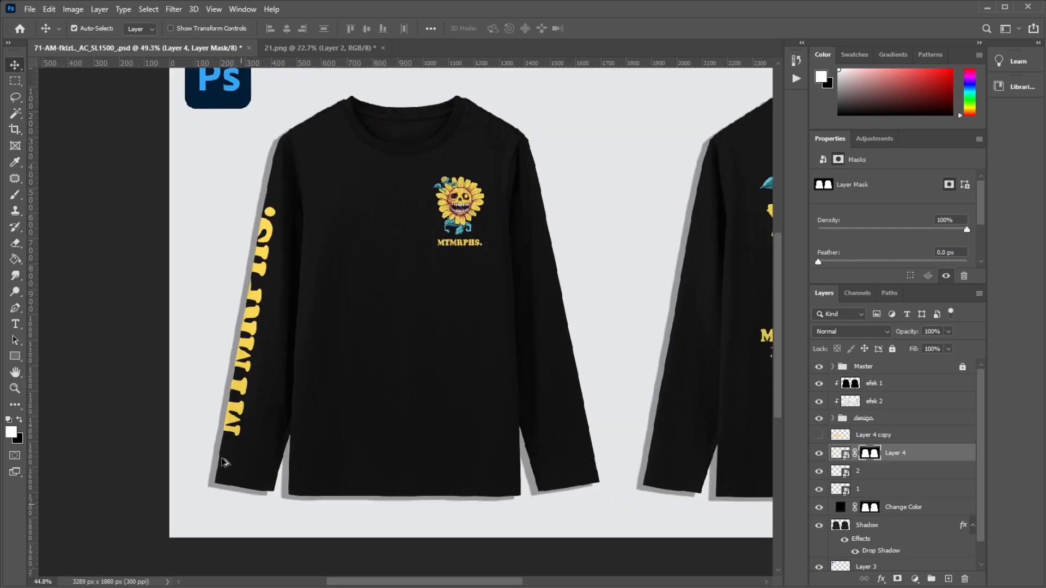
scroll(229, 310, "up", 2)
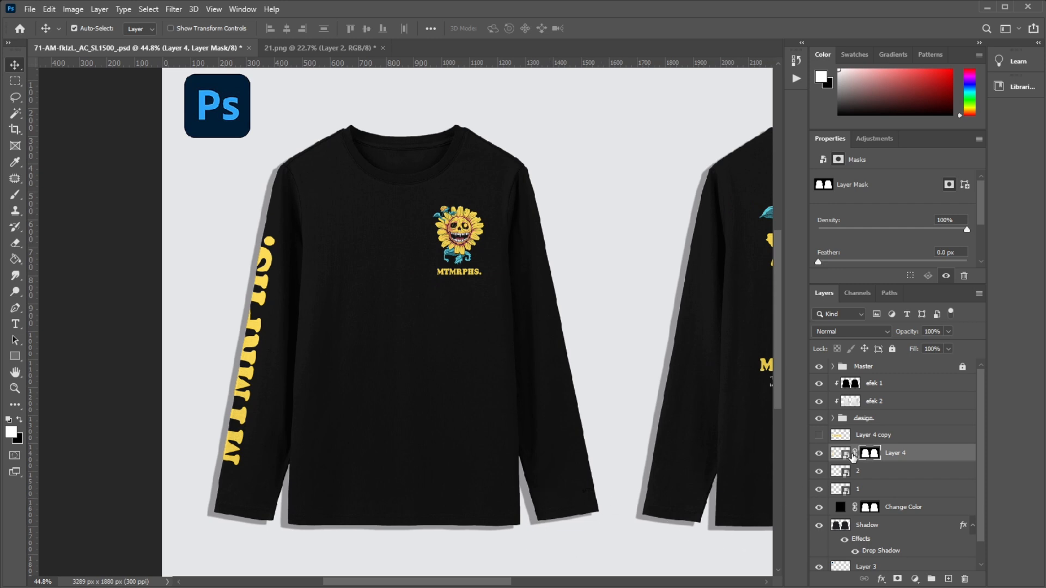
Step: Unlink Layer 4's mask and rotate only the front sleeve text to -80.07°
left_click(854, 453)
scroll(294, 425, "down", 2)
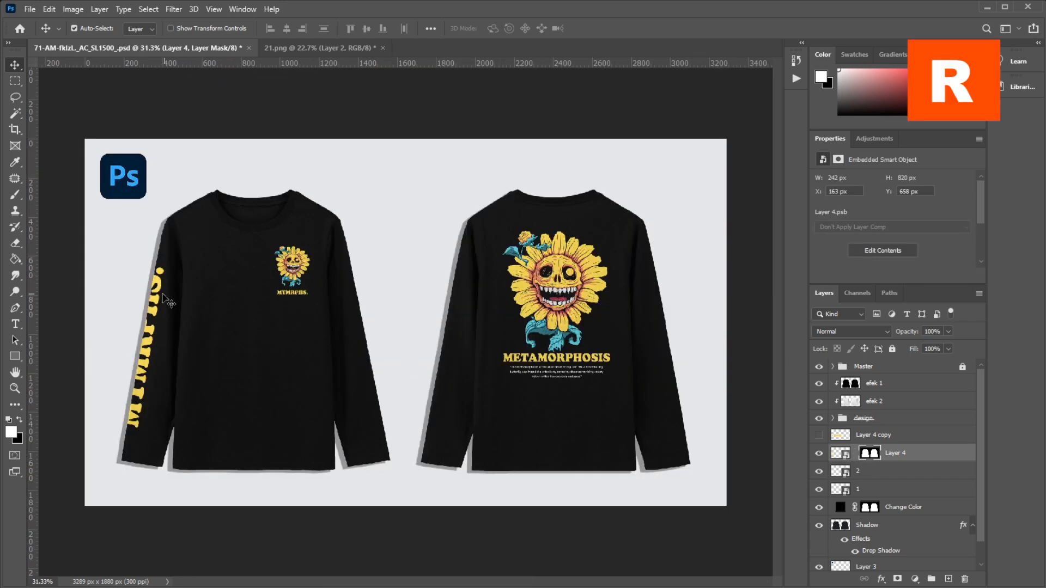
scroll(126, 336, "up", 2)
scroll(169, 301, "up", 1)
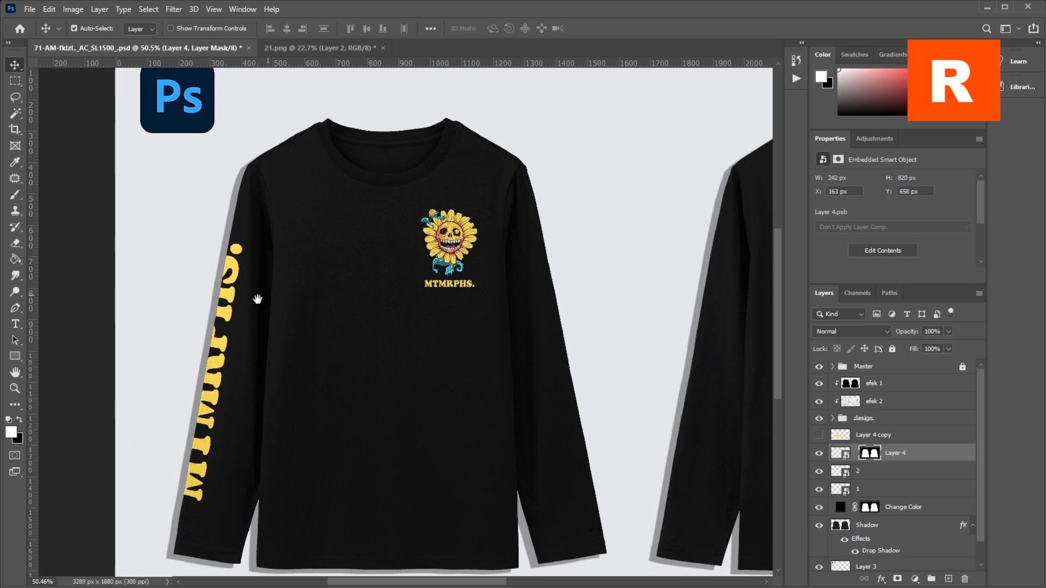
key("ctrl")
key("ctrl+t")
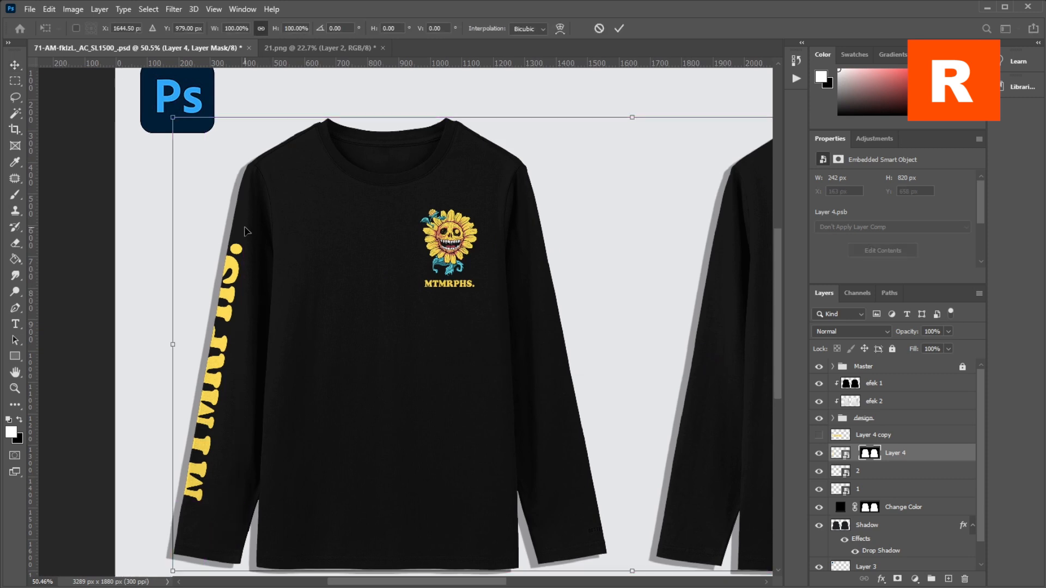
left_click(839, 454)
key("ctrl+t")
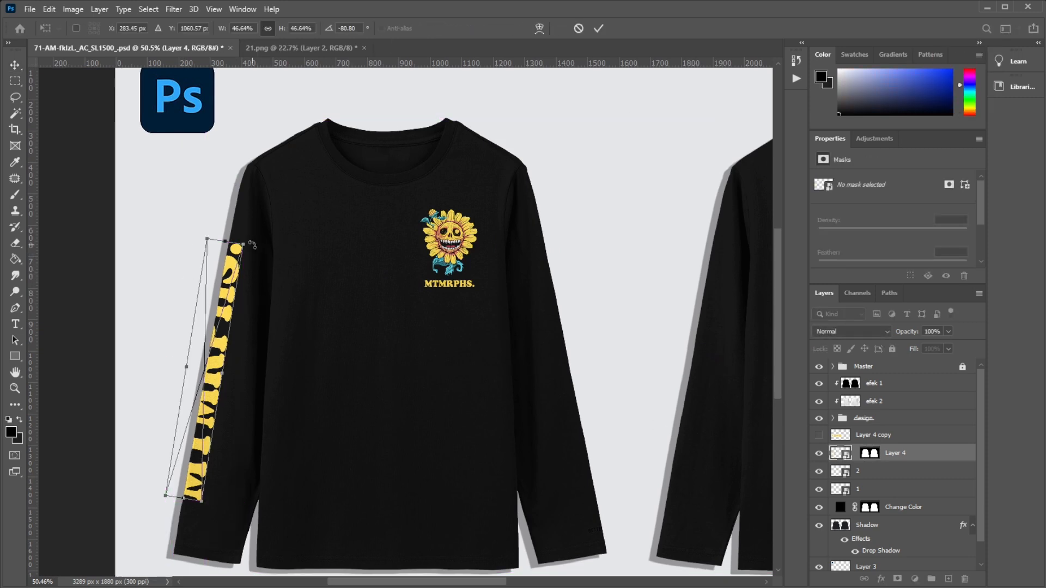
mouse_move(252, 245)
left_mouse_down()
mouse_move(307, 272)
mouse_move(299, 254)
mouse_move(260, 232)
left_mouse_up()
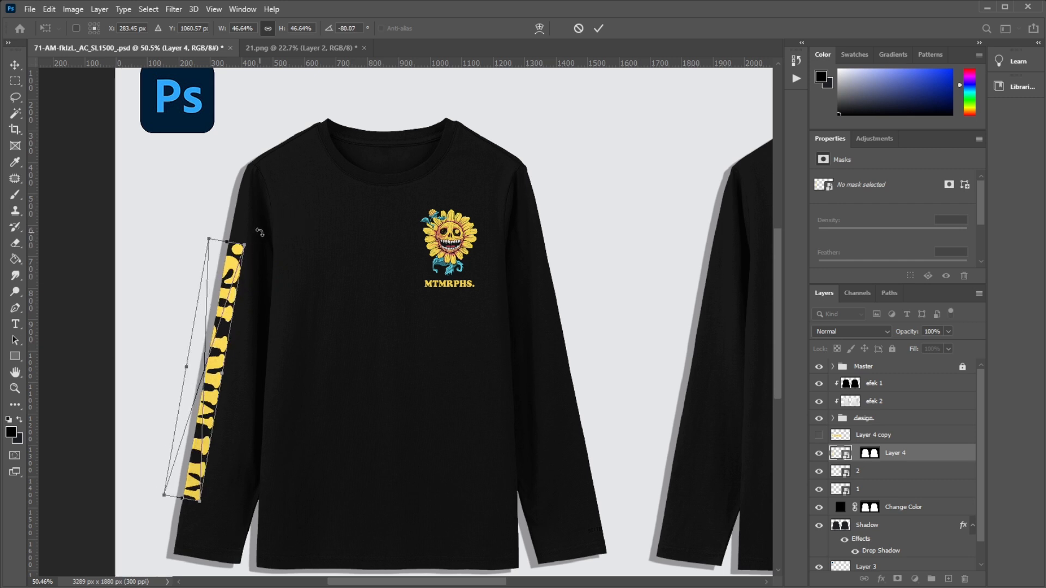
key("Return")
key("ctrl+0")
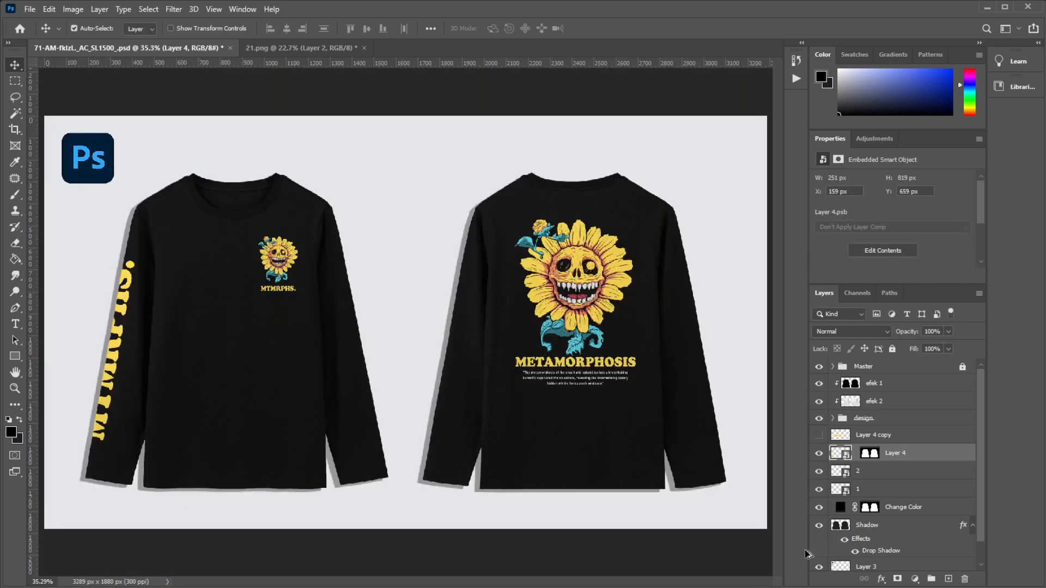
Step: Show the hidden Layer 4 copy containing the duplicate MTMRPHS. text
left_click(873, 436)
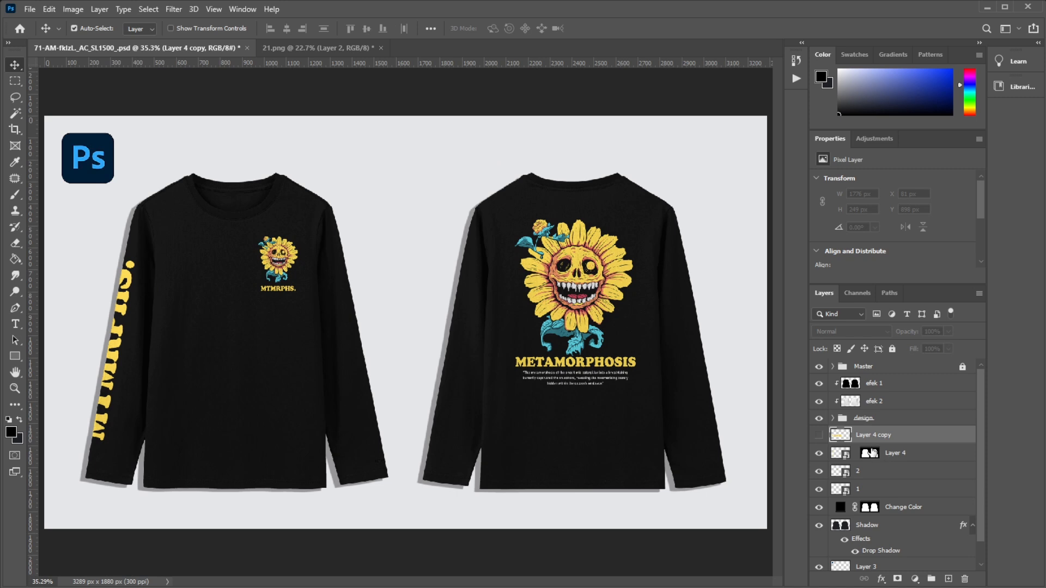
left_click(819, 435)
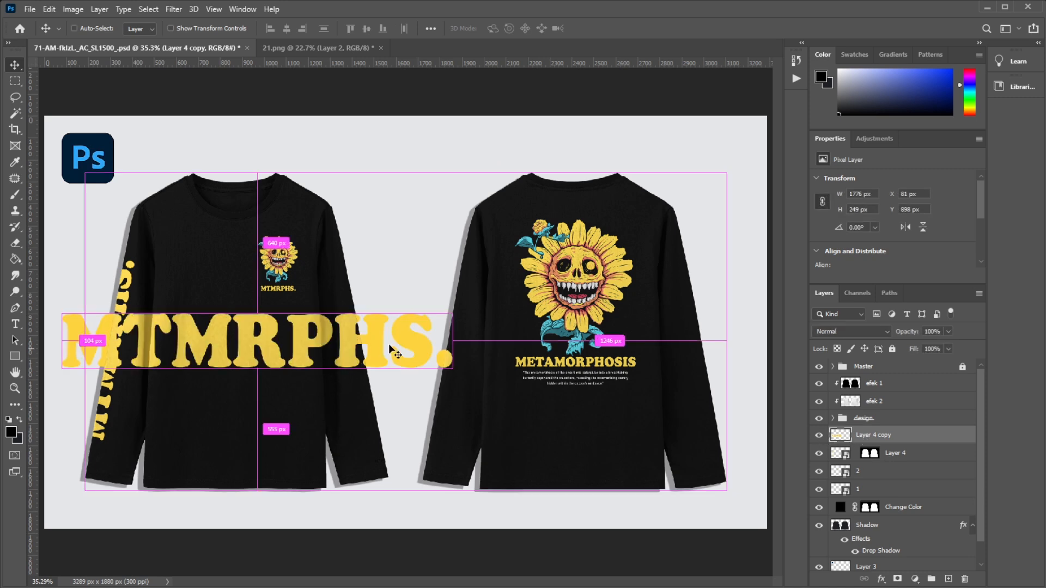
key("ctrl+t")
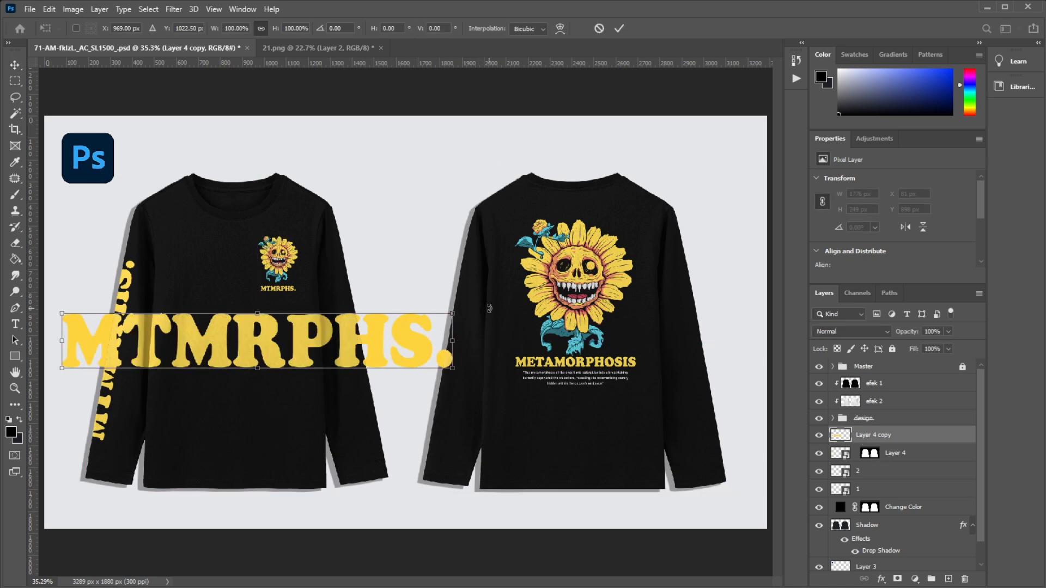
left_click_drag(490, 309, 234, 171)
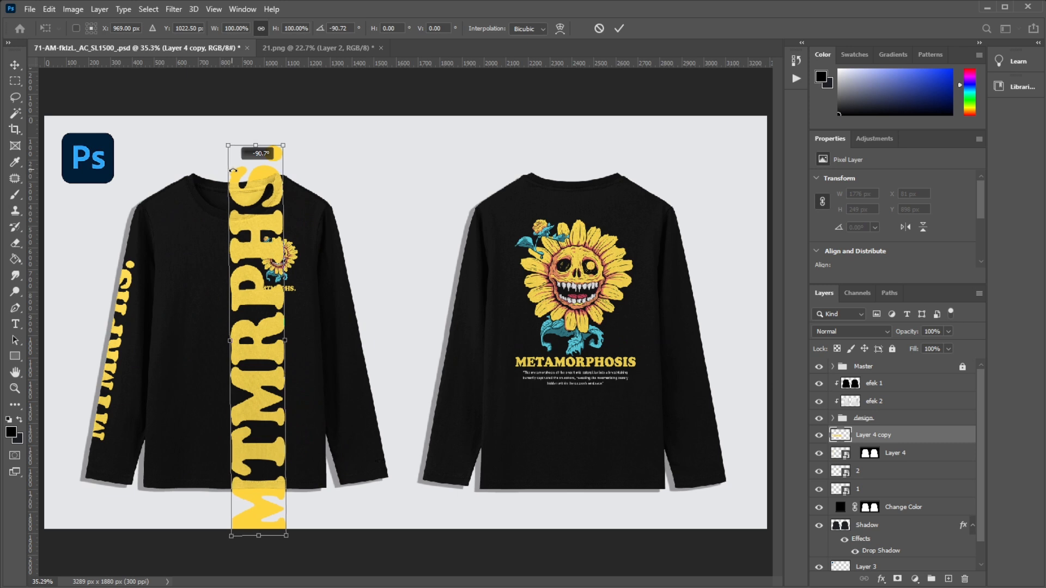
key("ctrl+z")
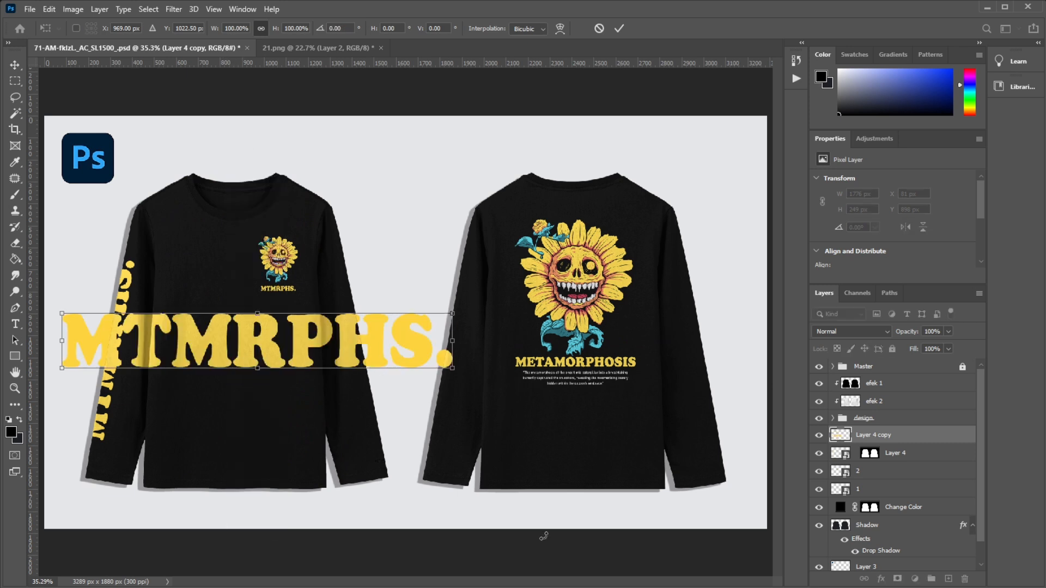
Step: Try pasting another text copy into the mockup from the sleeve smart object's contents, and delete the pasted layer
double_click(840, 453)
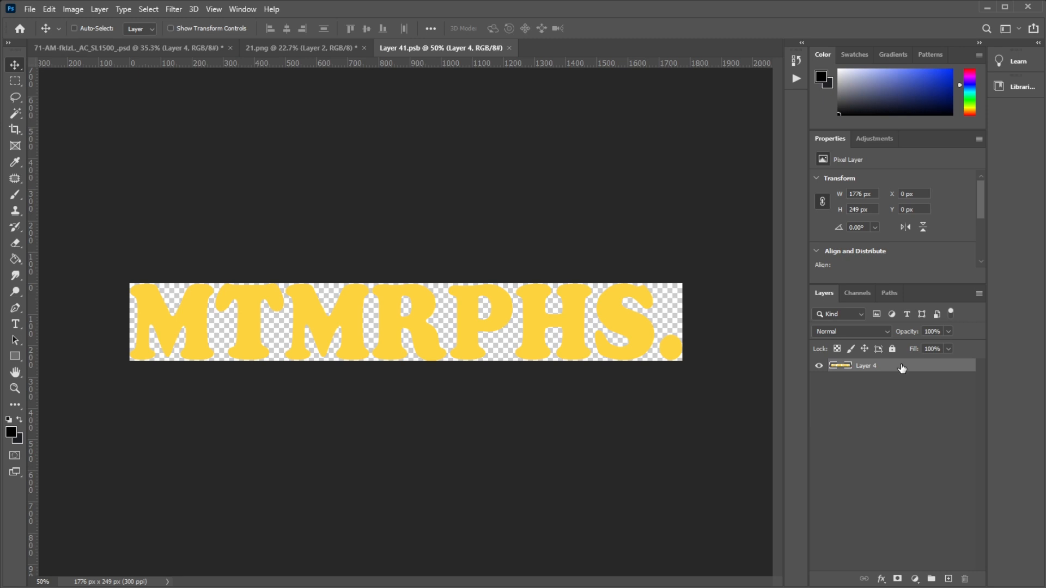
left_click(173, 49)
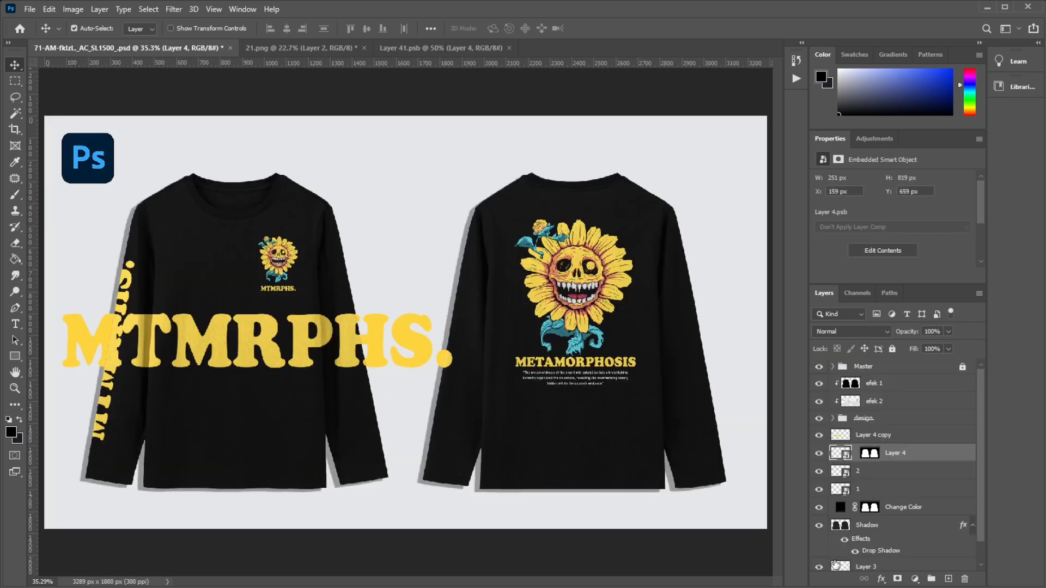
key("ctrl+v")
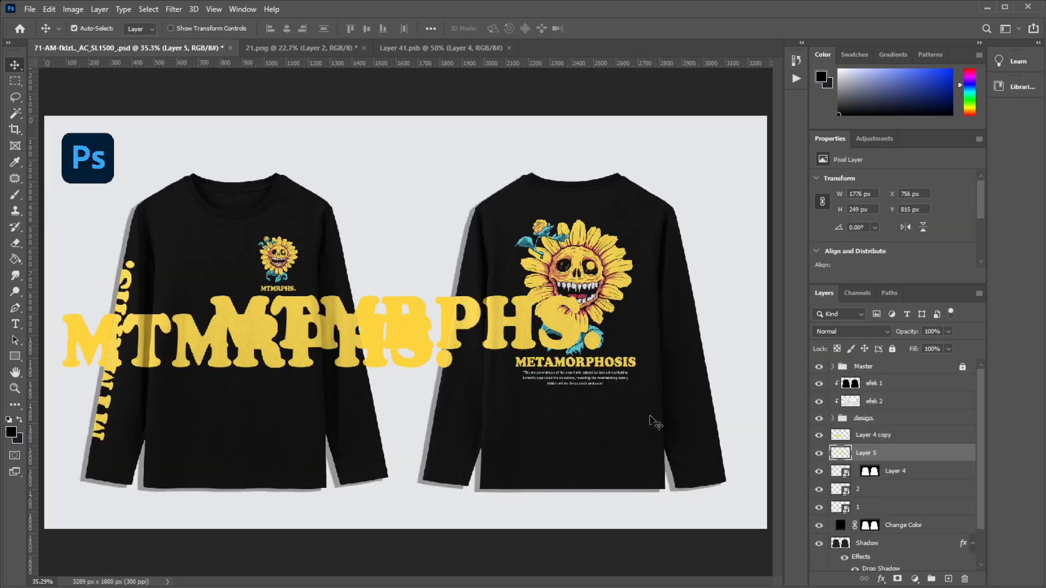
key("Delete")
Step: Move the duplicate MTMRPHS. text across the back shirt to X 1443 px, Y 940 px
left_click_drag(452, 346, 754, 348)
key("ctrl+t")
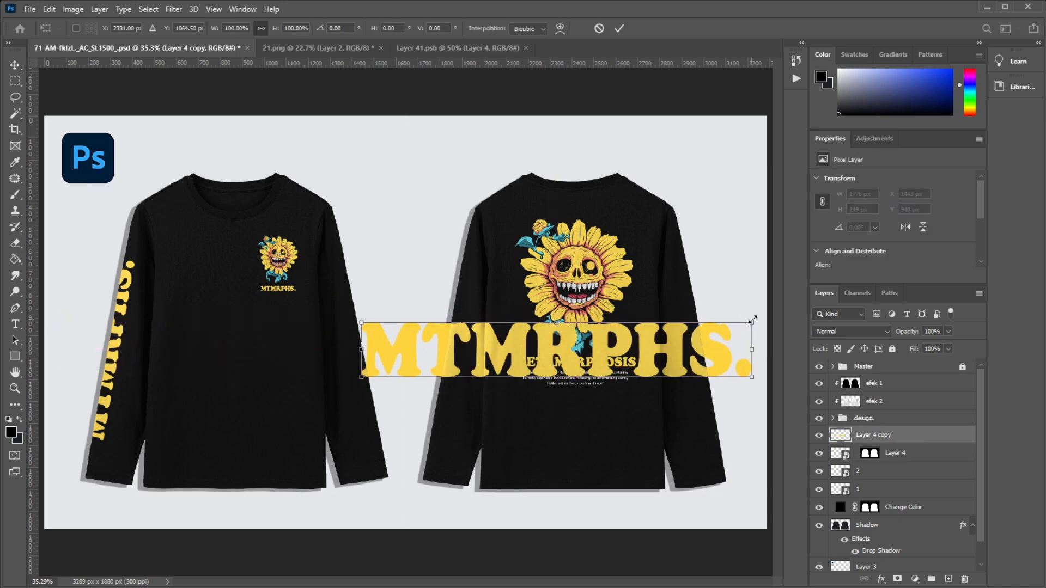
left_click_drag(770, 311, 481, 186)
key("ctrl+z")
key("ctrl+z")
key("ctrl+z")
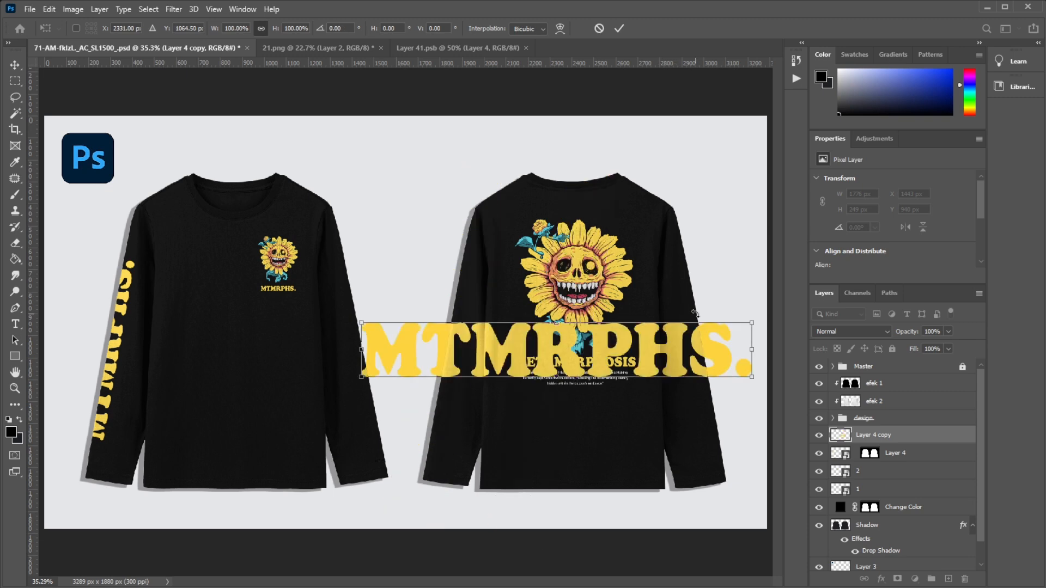
key("Return")
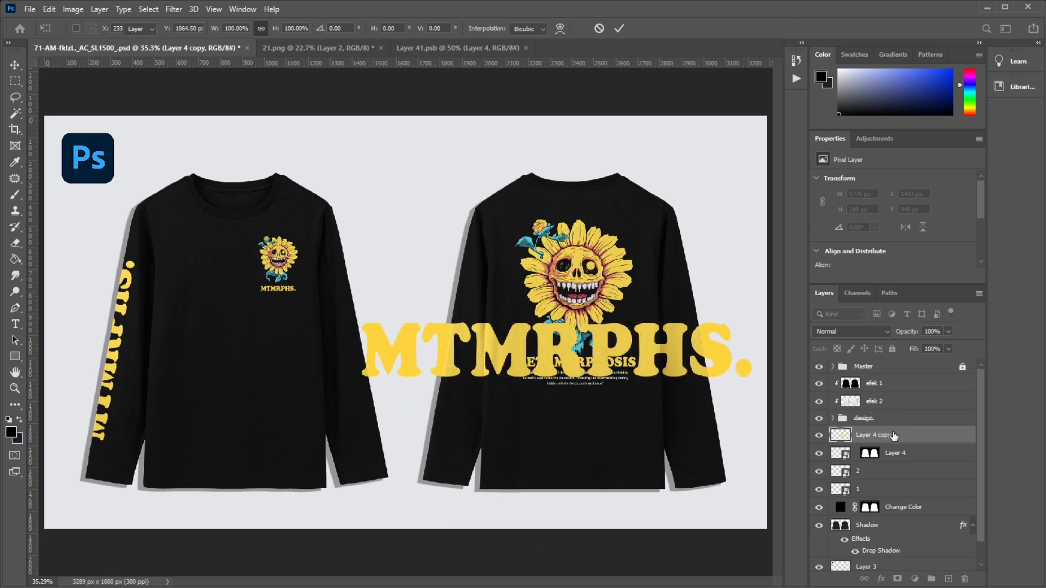
Step: Convert Layer 4 copy to a smart object and fit it along the back shirt's left-hand sleeve at 49.67% scale, rotated -79.41°
right_click(886, 436)
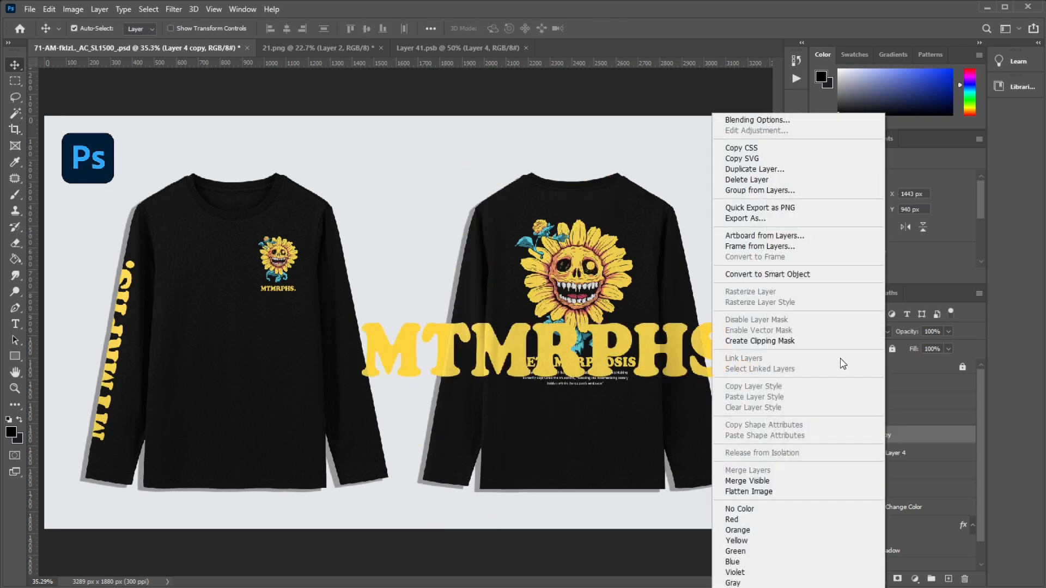
left_click(785, 278)
key("ctrl+t")
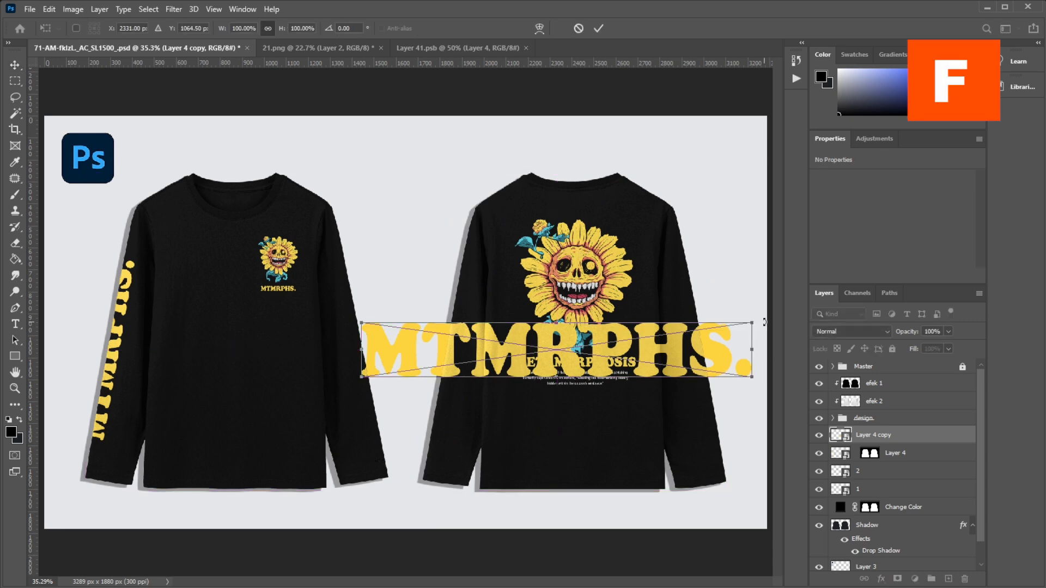
left_click_drag(765, 322, 589, 353)
left_click_drag(532, 388, 433, 304)
left_click_drag(479, 239, 497, 262)
scroll(478, 244, "up", 3)
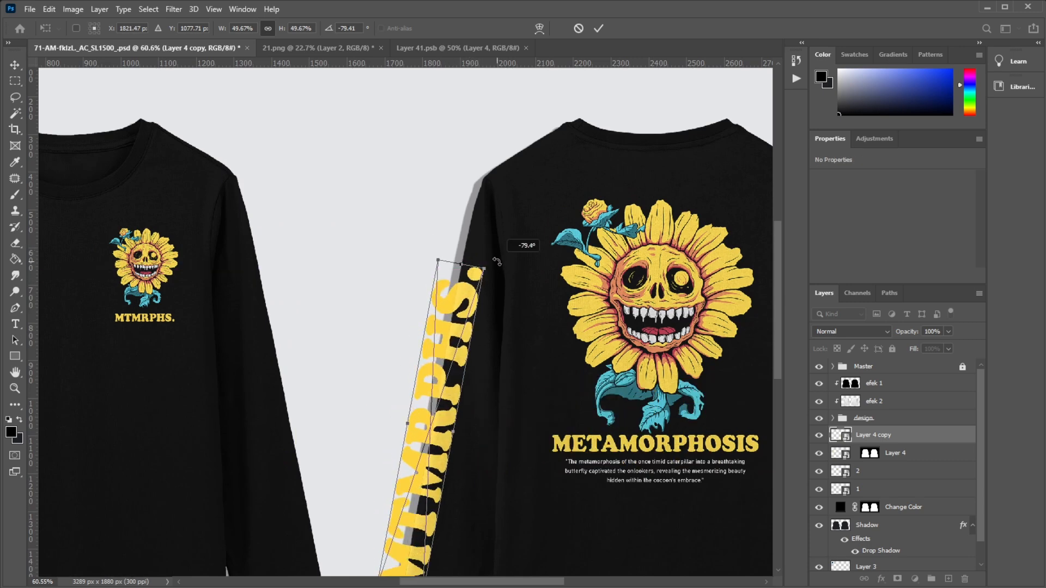
scroll(433, 211, "down", 4)
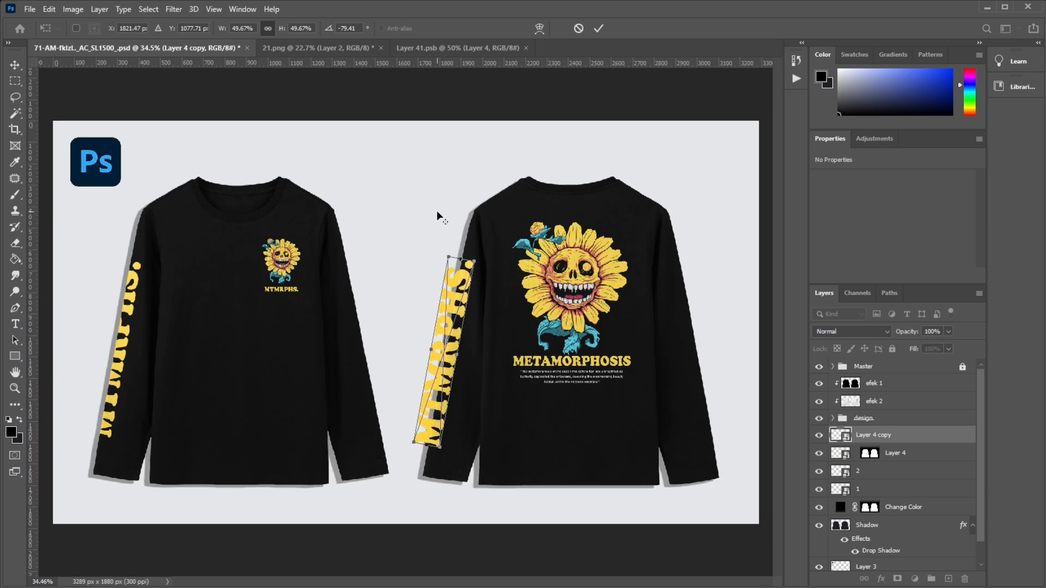
Step: Refine Layer 4 copy's fit on the back shirt's sleeve to 48.10% scale and -79.66° rotation, and apply the transform
scroll(439, 217, "up", 3)
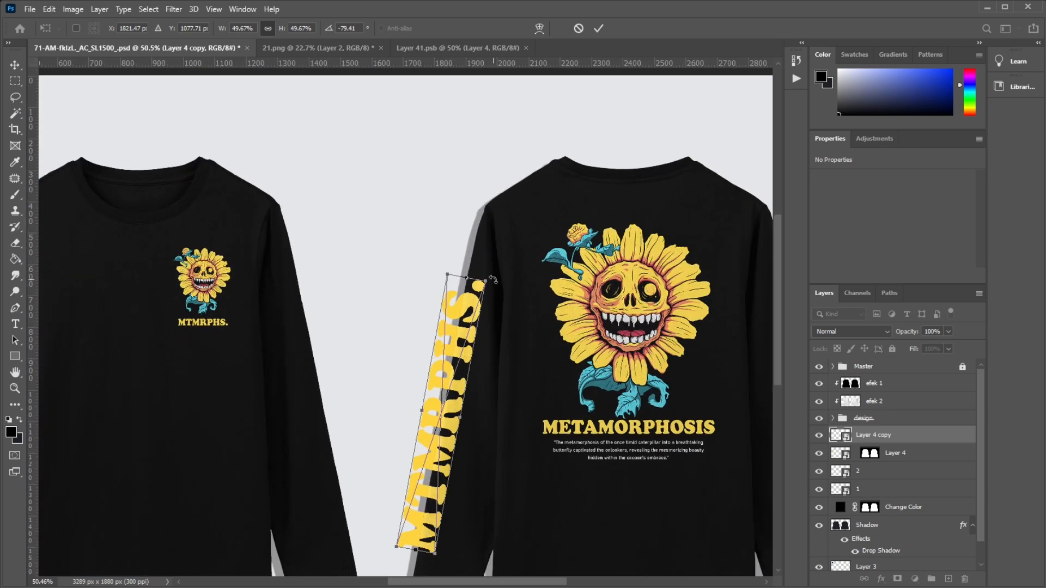
mouse_move(493, 279)
left_mouse_down()
mouse_move(479, 287)
mouse_move(491, 282)
left_mouse_up()
key("ctrl+z")
scroll(464, 242, "down", 3)
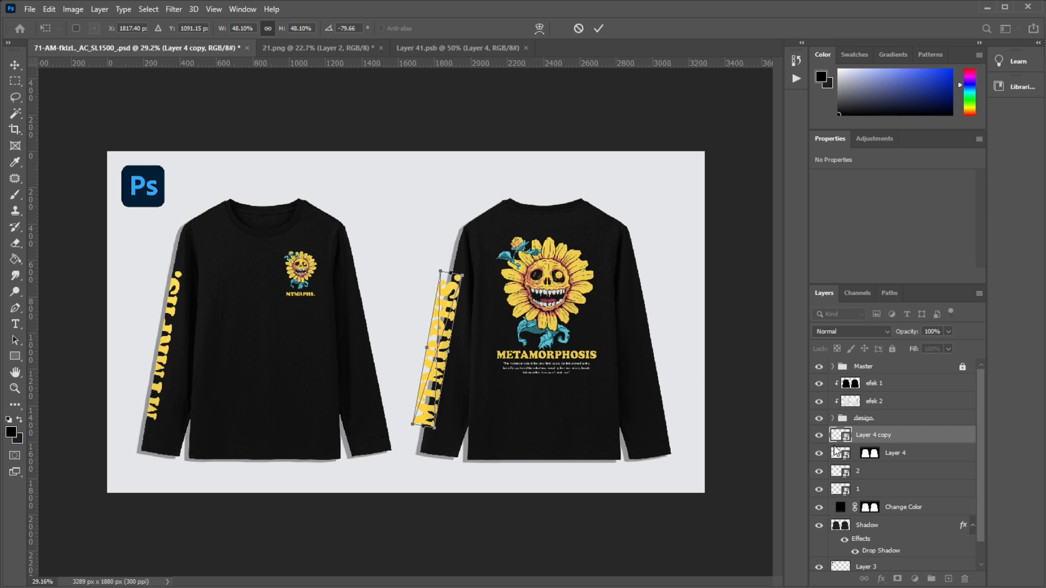
key("alt+space")
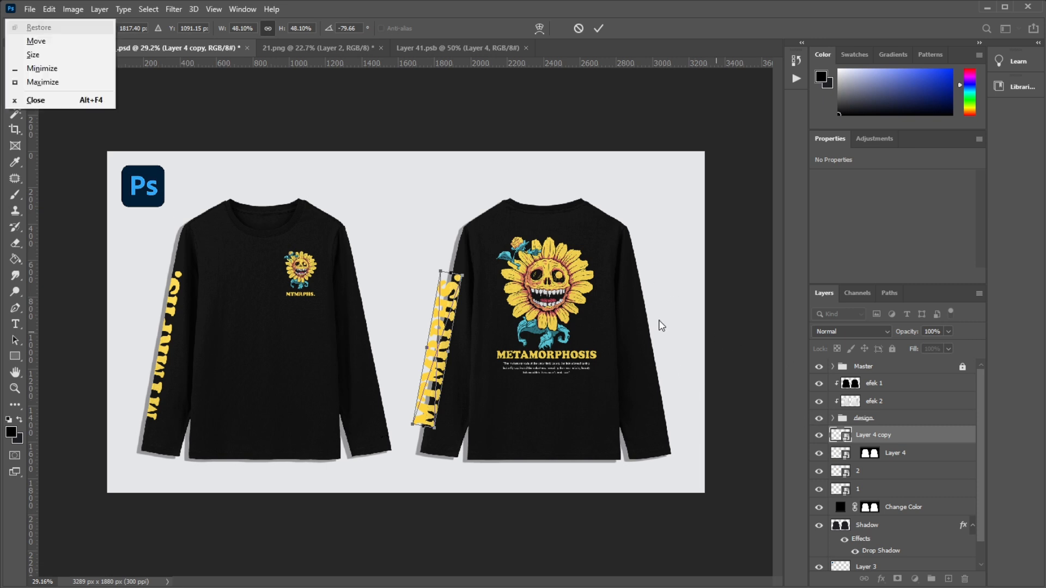
key("Escape")
key("Return")
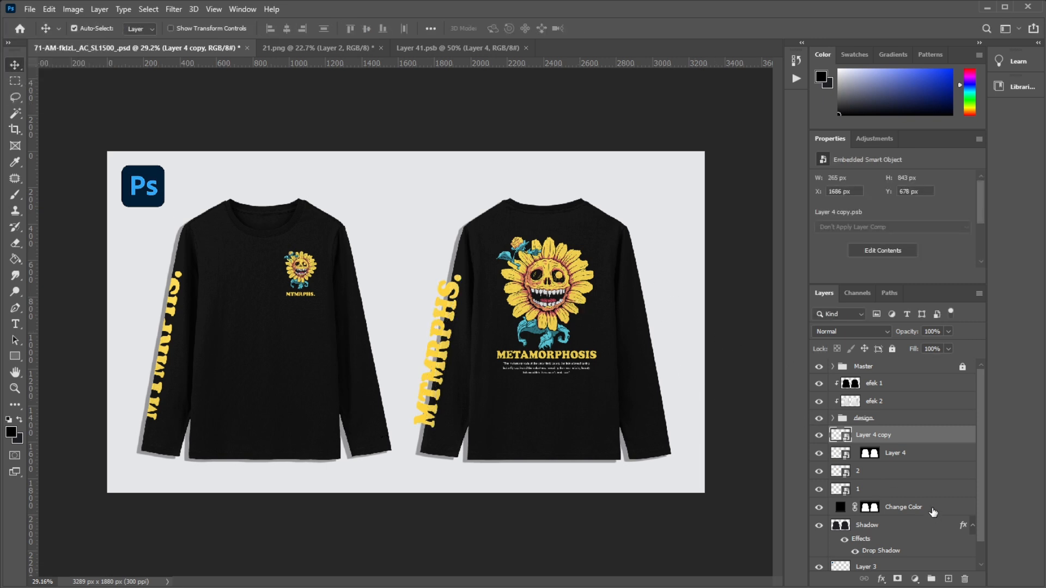
Step: Mask Layer 4 copy to the shirt silhouettes, using a selection loaded from Layer 4's mask
left_click(871, 454, "ctrl")
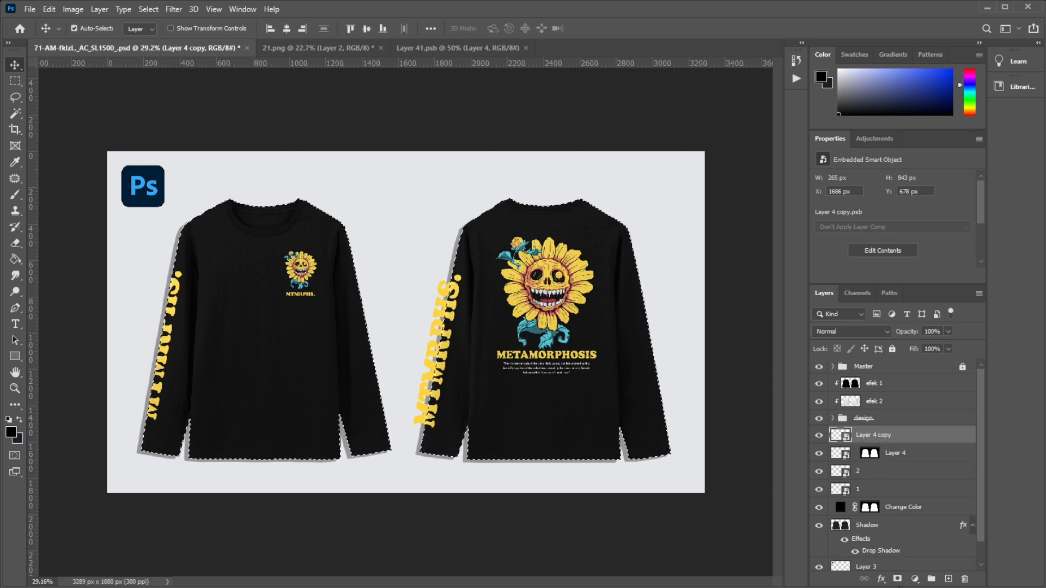
left_click(898, 579)
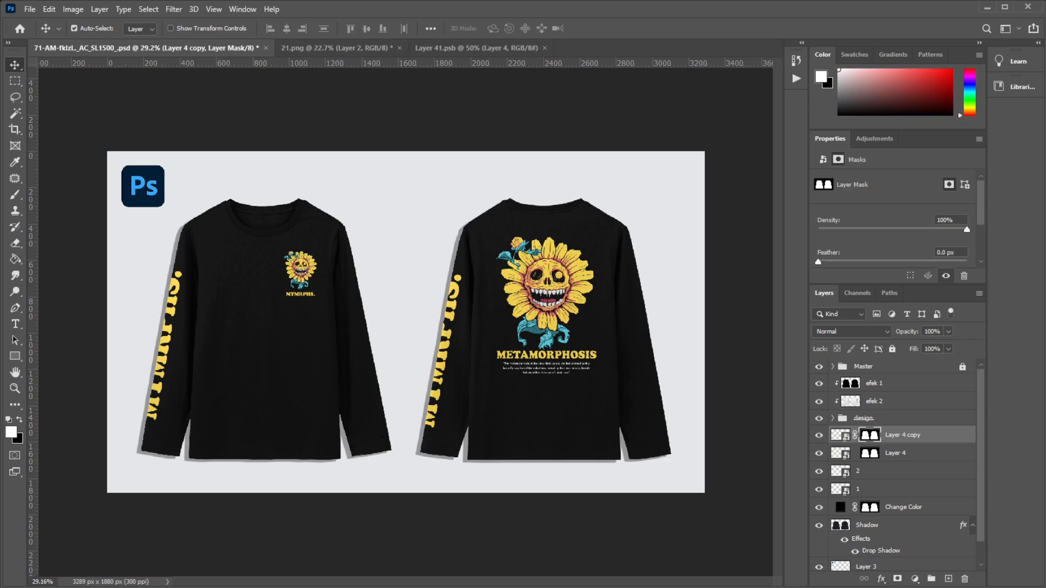
key("super+w")
left_click(249, 490)
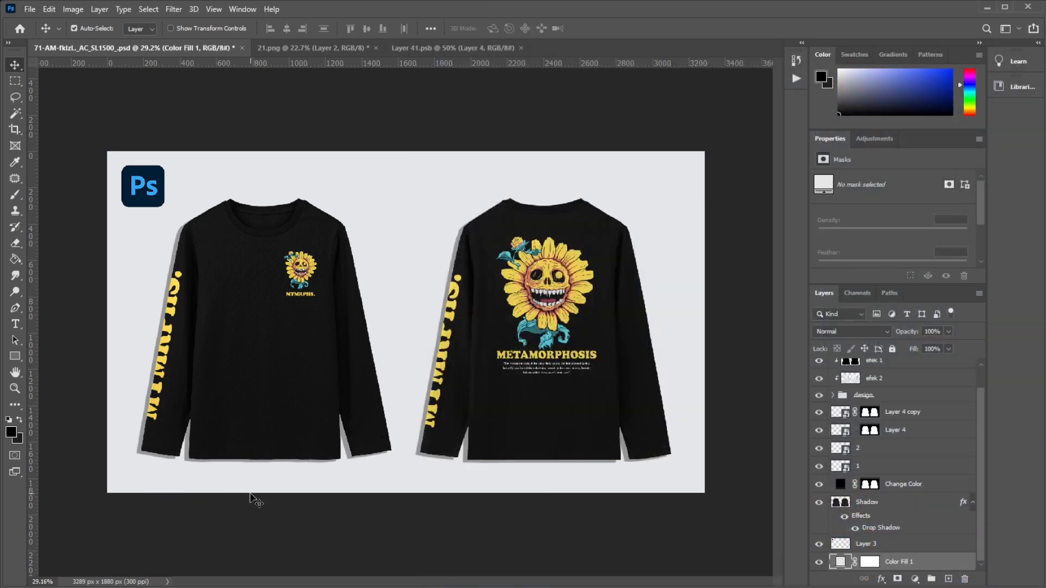
scroll(400, 350, "down", 6)
scroll(400, 354, "up", 3)
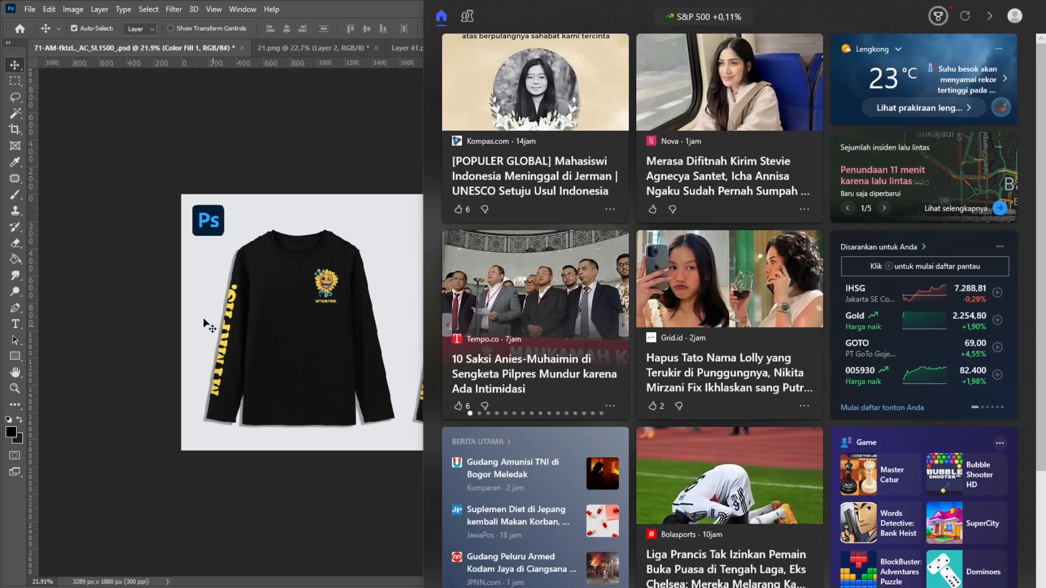
left_click(203, 319)
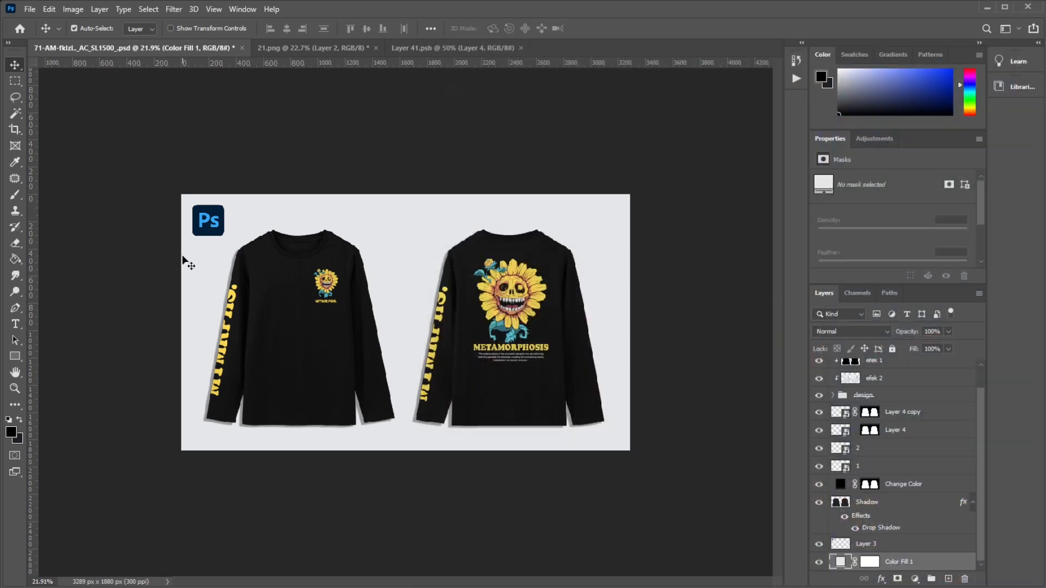
Step: Deselect all layers and examine the finished front and back shirts, including the chest and back artwork and both sleeve texts
left_click(165, 147)
scroll(319, 314, "up", 6)
scroll(347, 329, "down", 4)
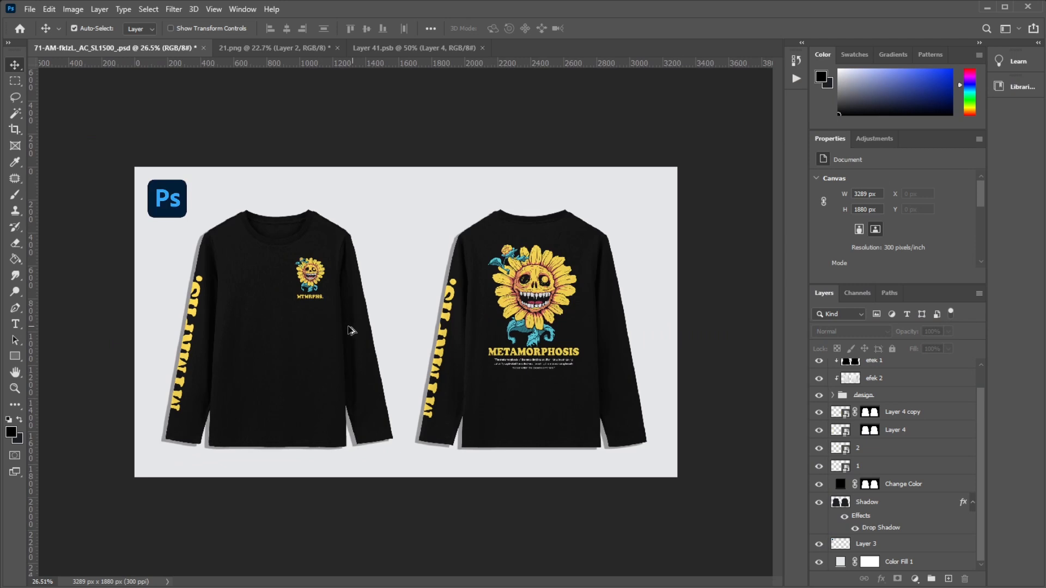
scroll(296, 367, "up", 3)
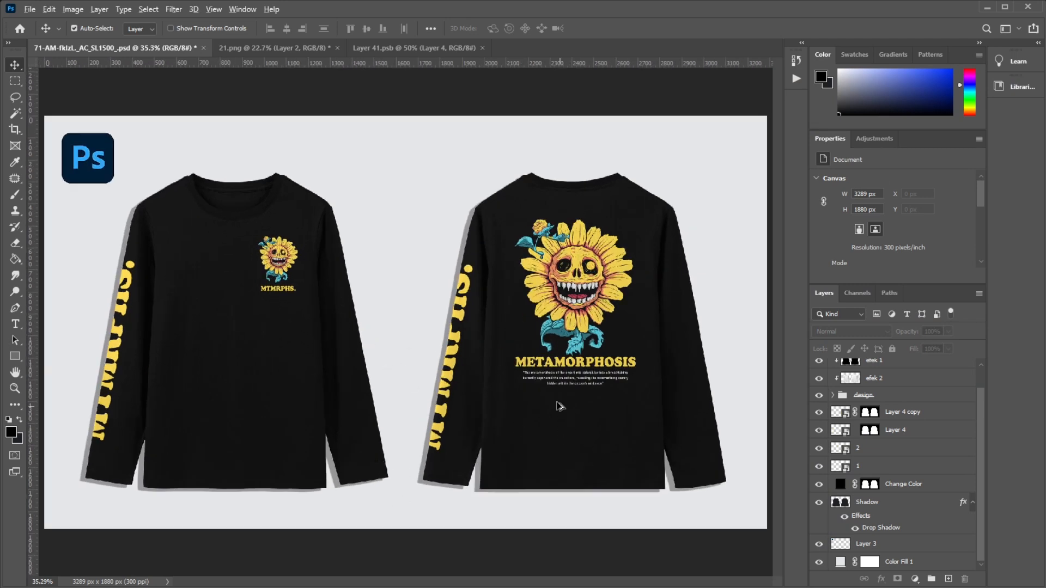
scroll(561, 409, "down", 7)
scroll(234, 301, "up", 4)
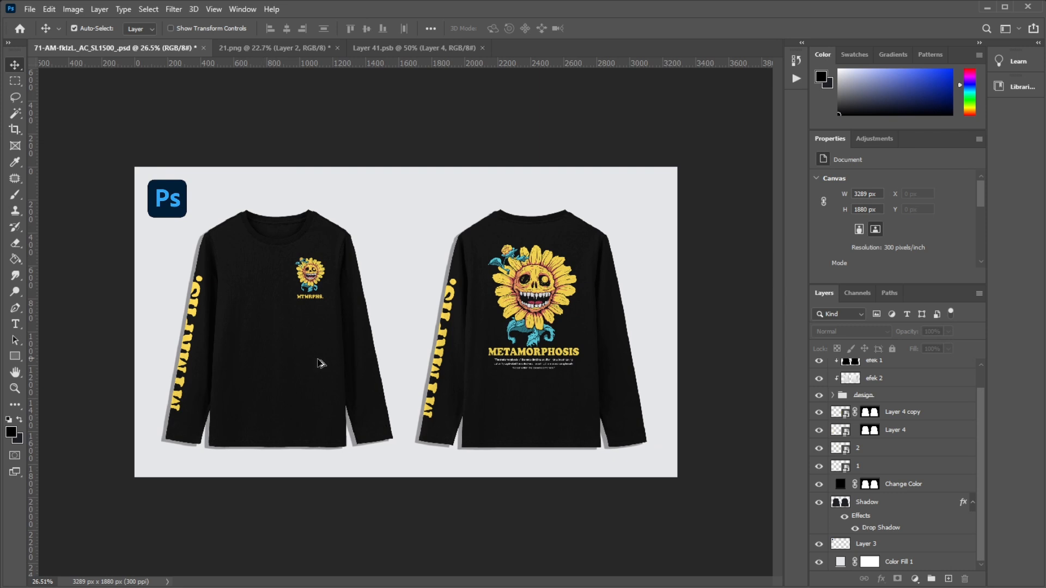
scroll(323, 364, "up", 1)
scroll(661, 390, "down", 3)
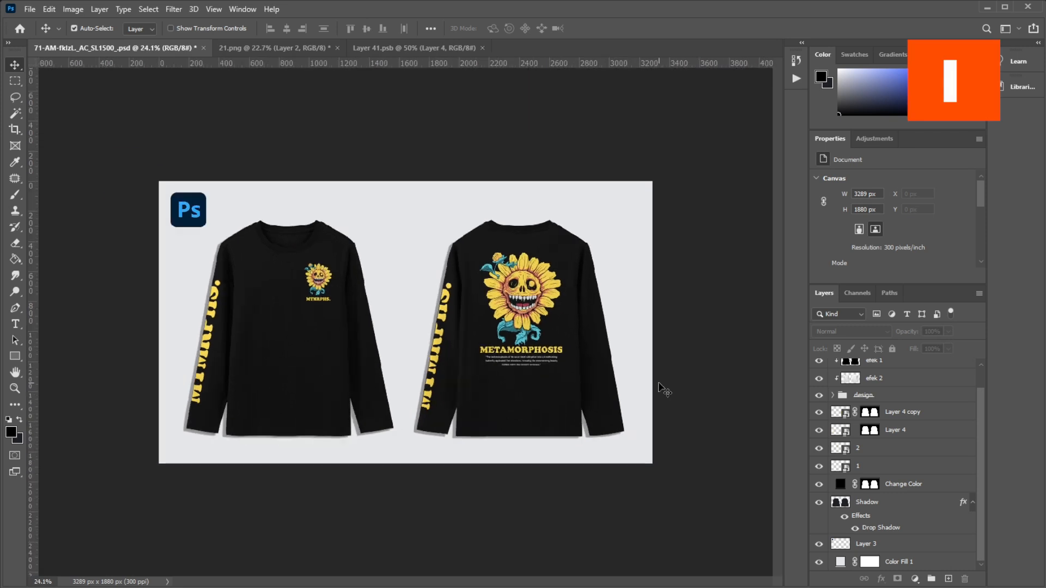
scroll(374, 295, "up", 3)
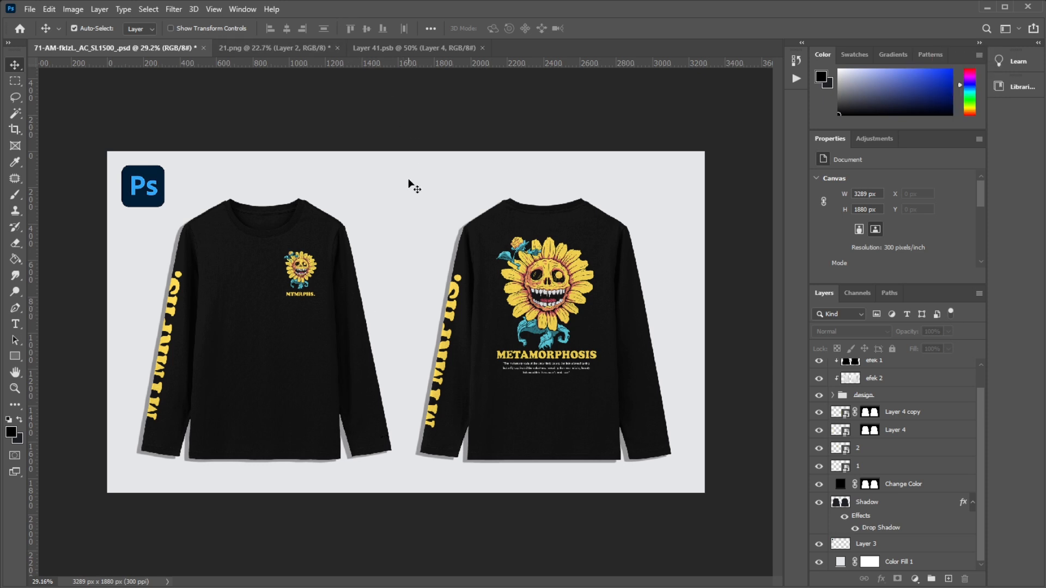
scroll(180, 185, "up", 5)
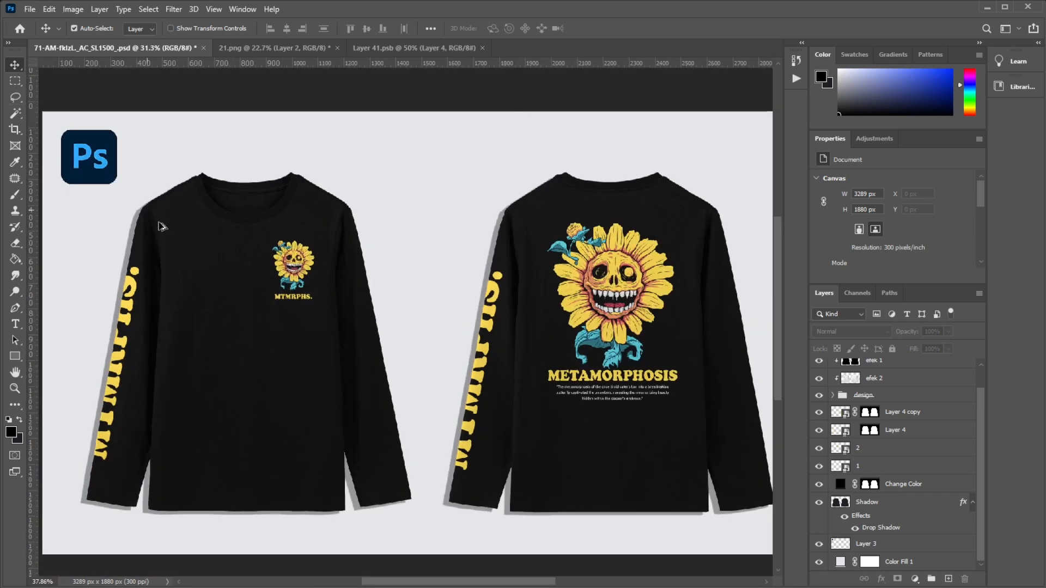
scroll(162, 226, "up", 1)
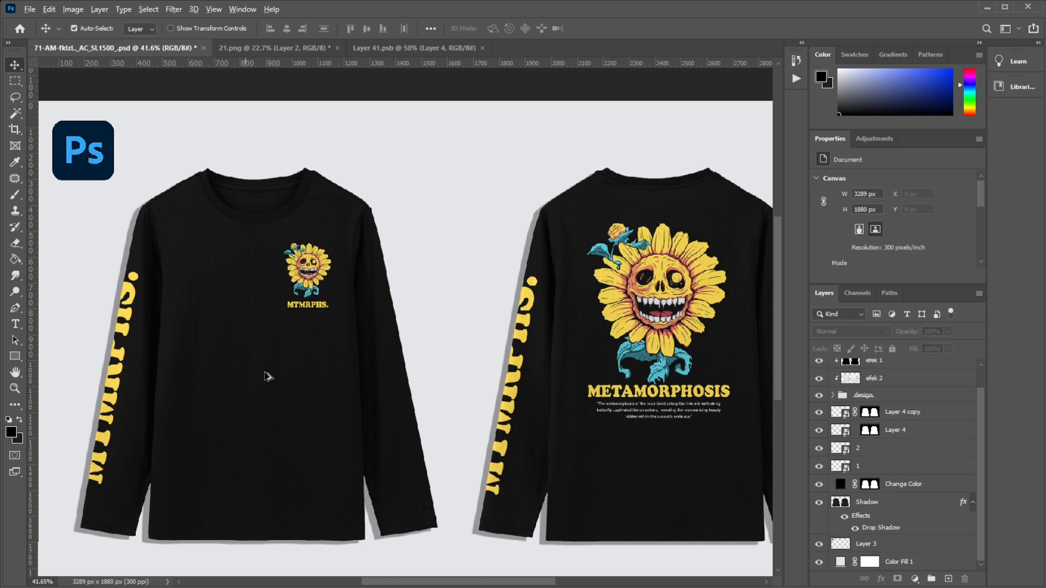
scroll(309, 353, "up", 2)
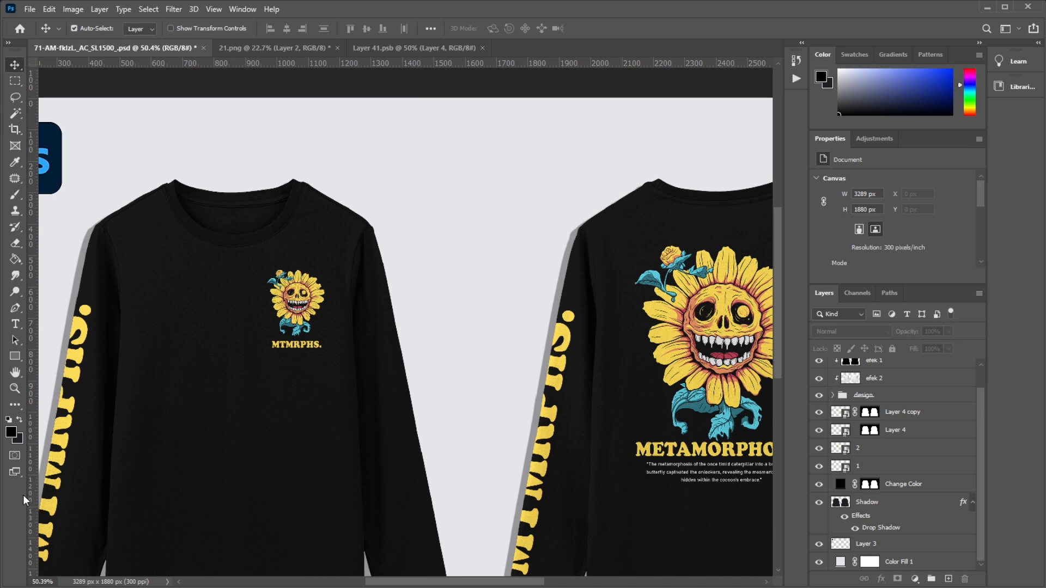
scroll(290, 351, "down", 2)
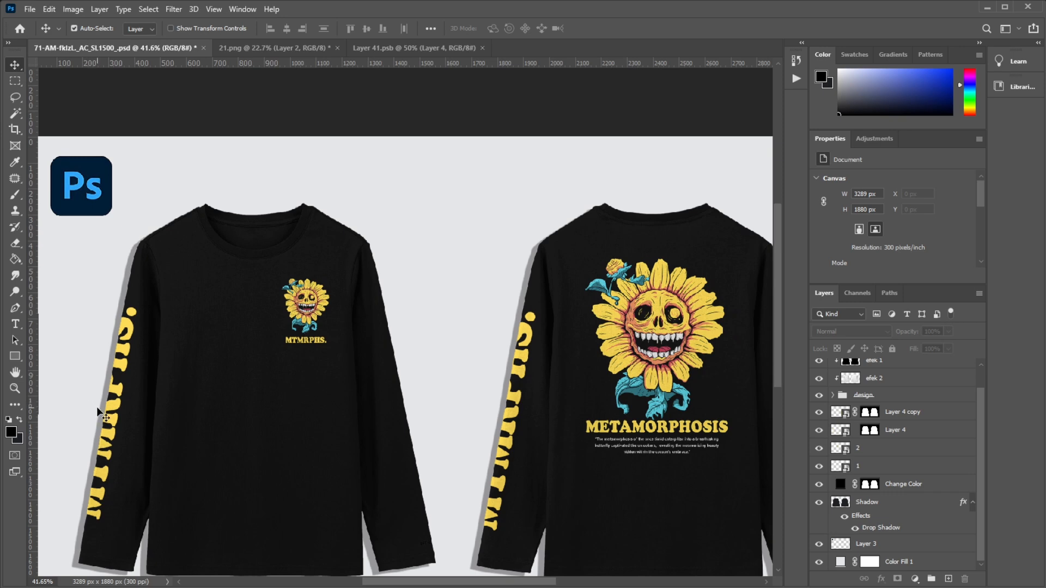
scroll(255, 291, "down", 2)
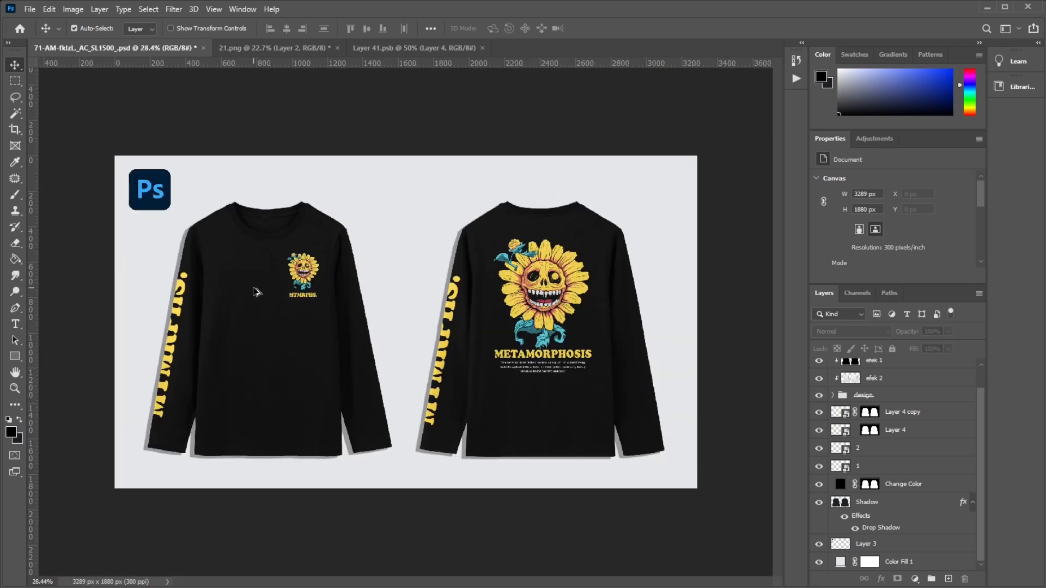